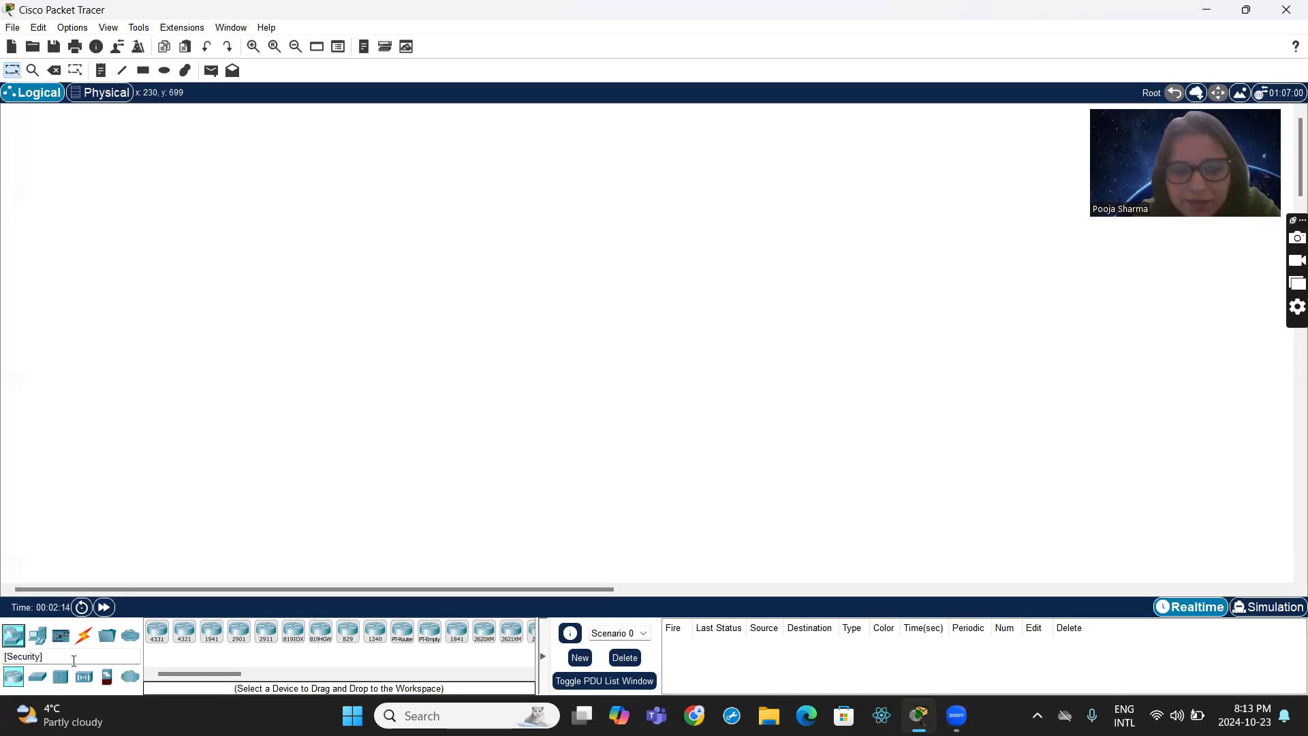
- Place three PC-PT end devices in the empty workspace, one below another in a rough column
{"action": "left_click", "coordinate": [38, 638]}
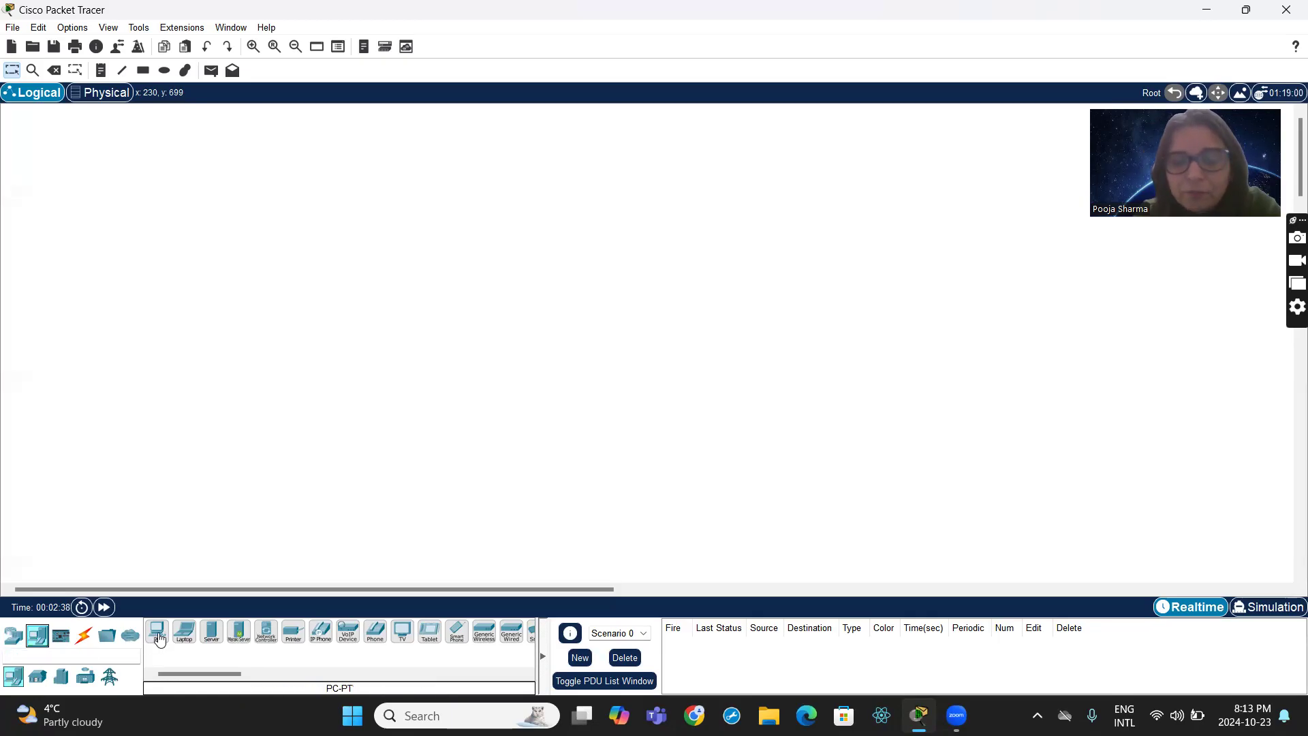
{"action": "left_click_drag", "start_coordinate": [159, 638], "coordinate": [300, 271]}
{"action": "left_click_drag", "start_coordinate": [157, 632], "coordinate": [303, 390]}
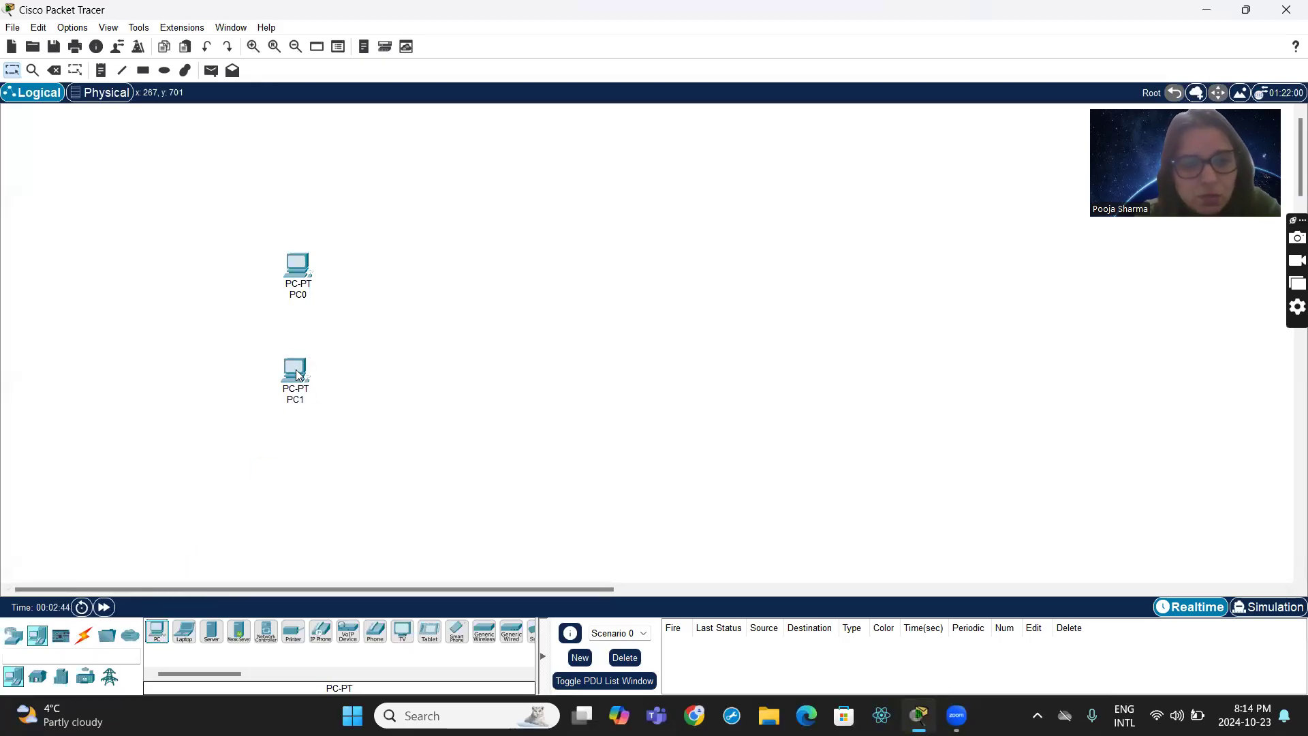
{"action": "left_click_drag", "start_coordinate": [166, 613], "coordinate": [321, 466]}
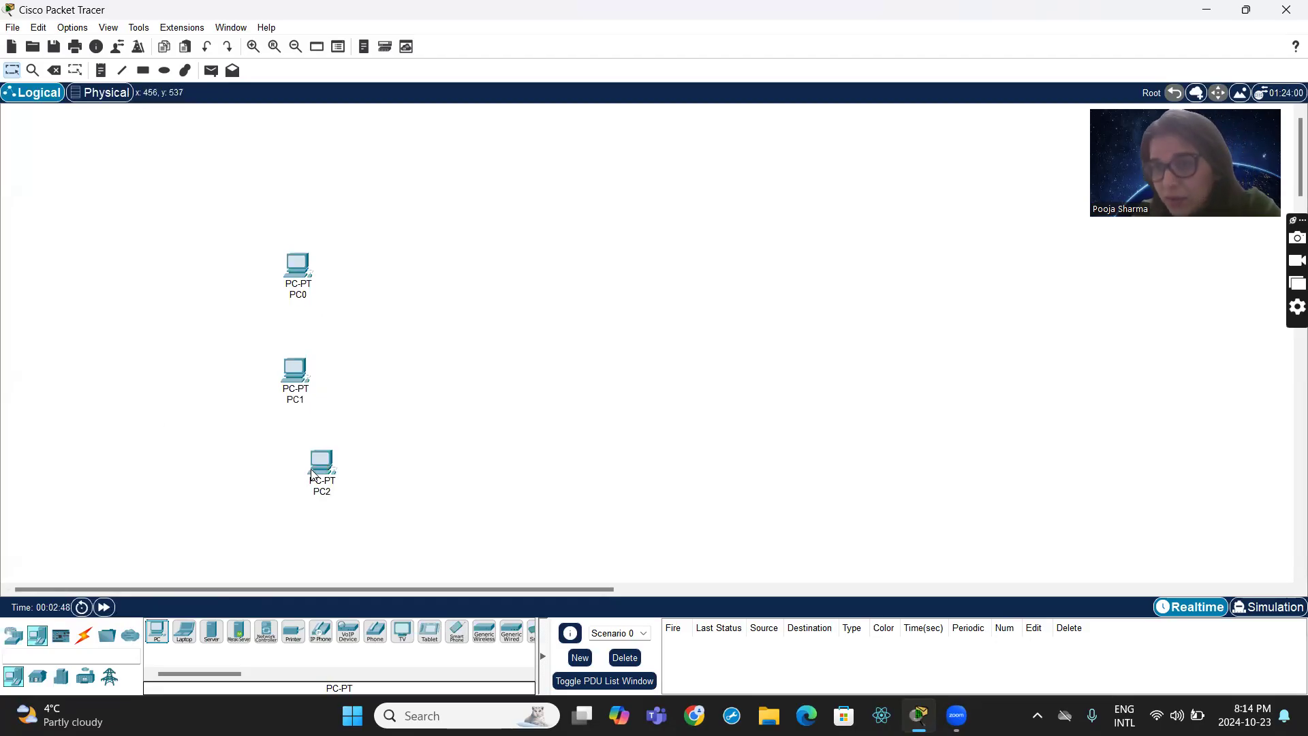
- Place a 2960 switch beside the middle PC of the column, leaving space for cabling
{"action": "left_click", "coordinate": [15, 636]}
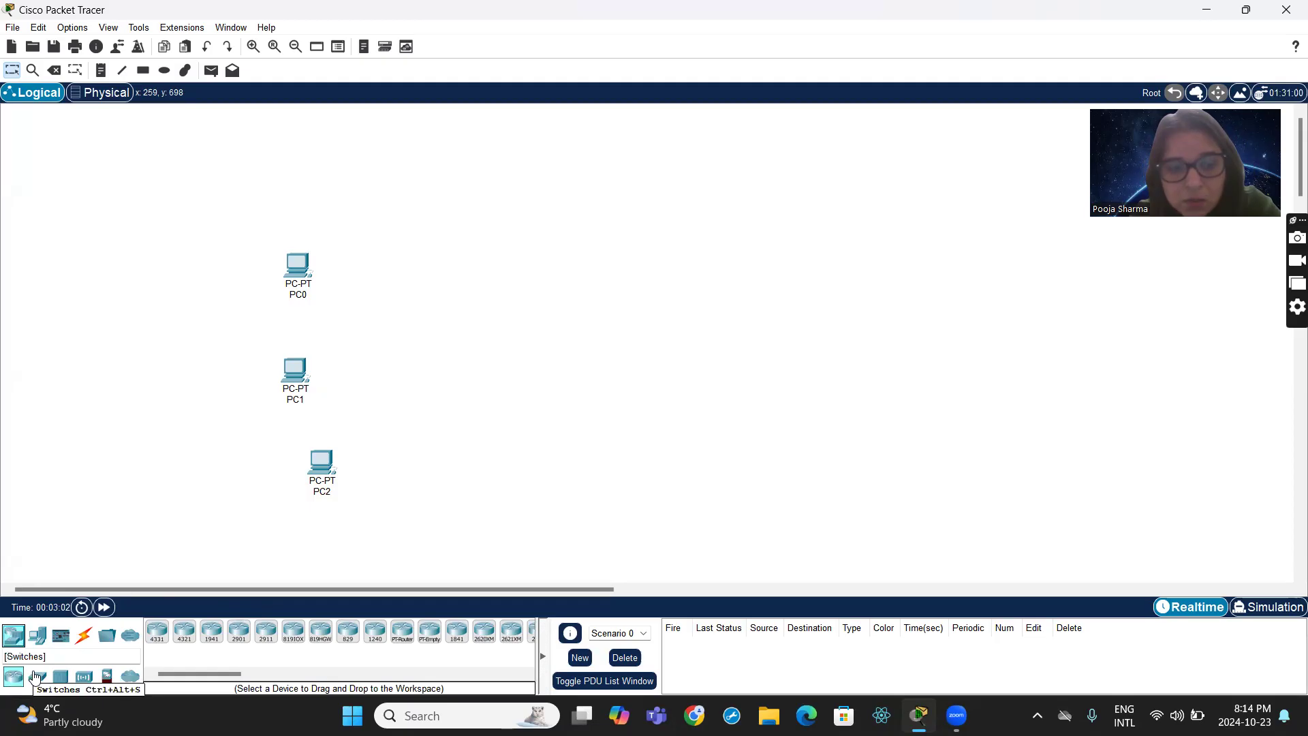
{"action": "left_click_drag", "start_coordinate": [35, 676], "coordinate": [433, 355]}
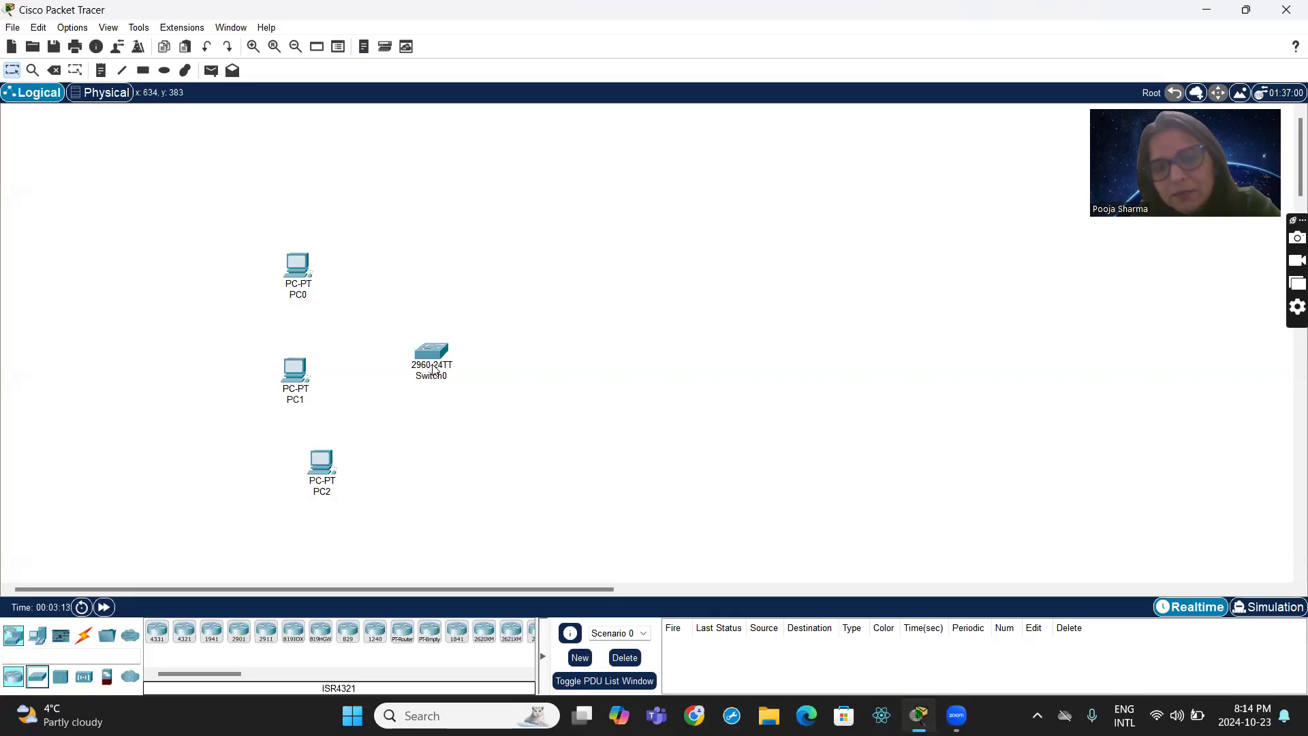
{"action": "mouse_move", "coordinate": [433, 370]}
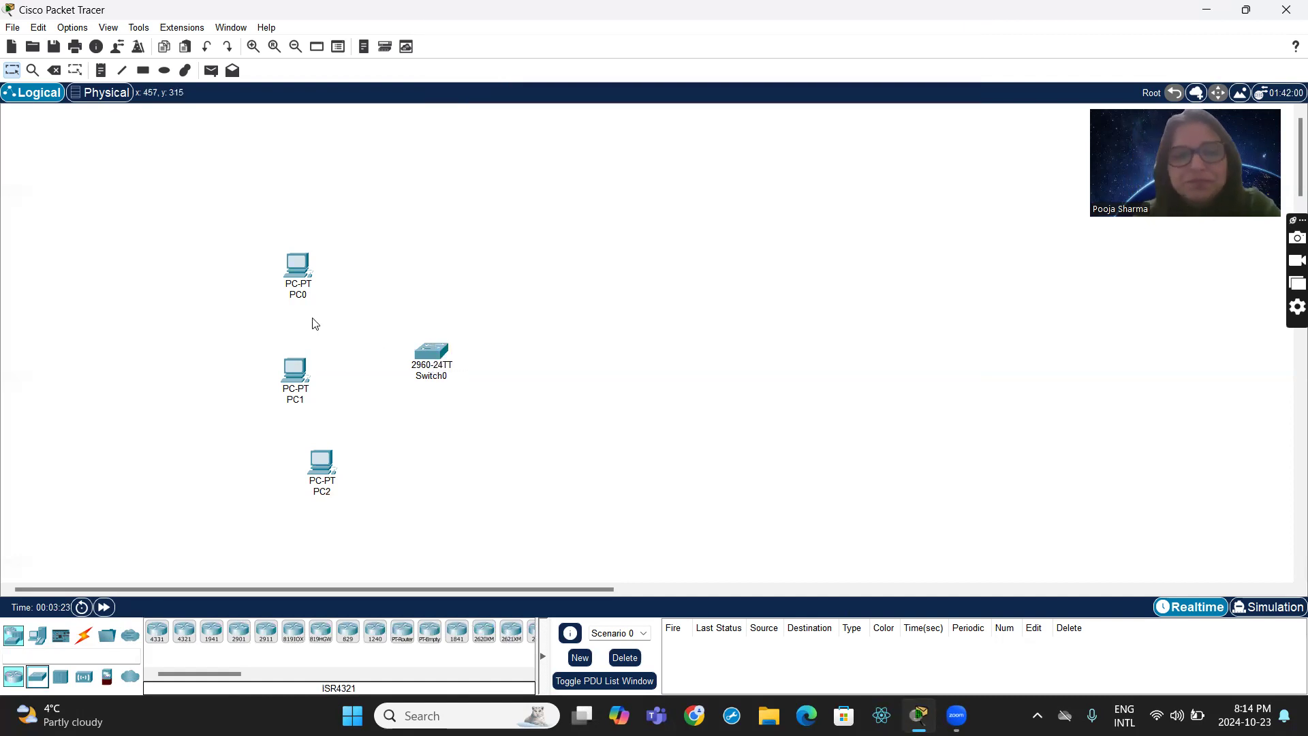
- Cable Switch0 to PC2, PC1 and PC0 using the automatically chosen connection type
{"action": "left_click", "coordinate": [83, 635]}
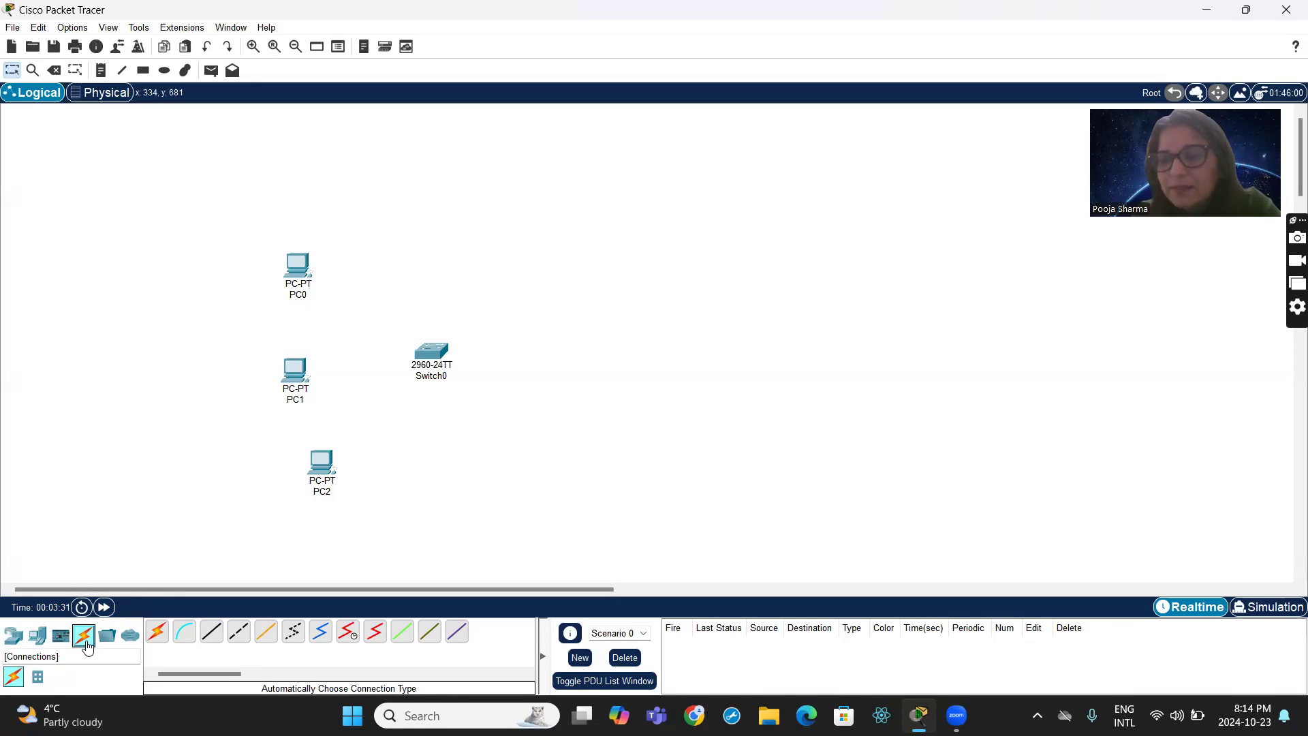
{"action": "left_click", "coordinate": [157, 635]}
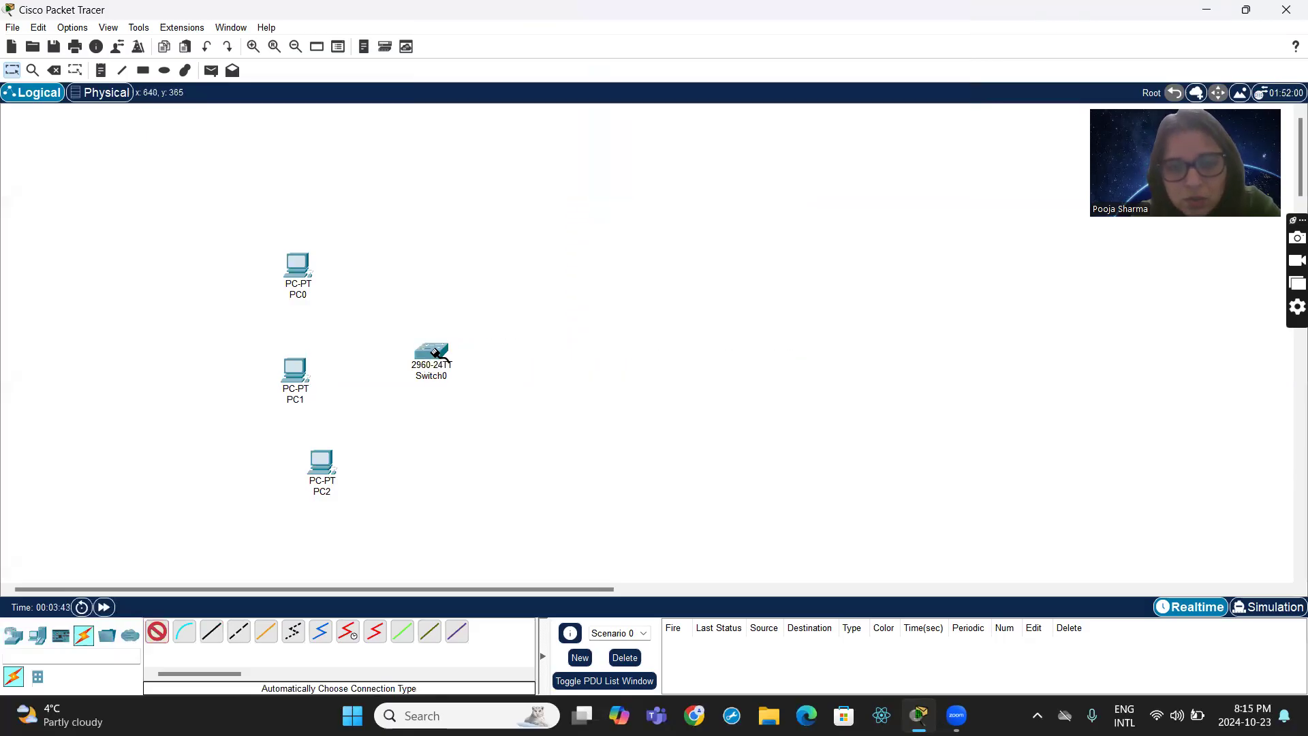
{"action": "left_click", "coordinate": [436, 352]}
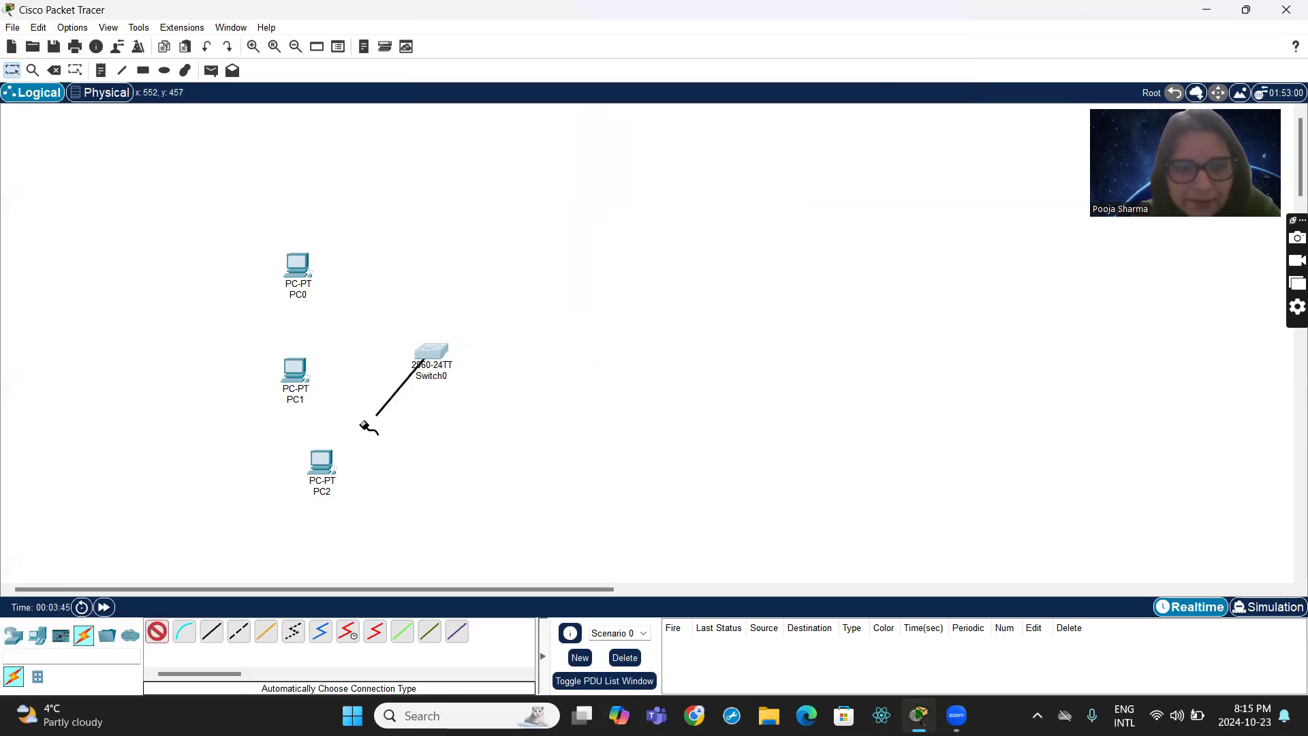
{"action": "left_click", "coordinate": [308, 477]}
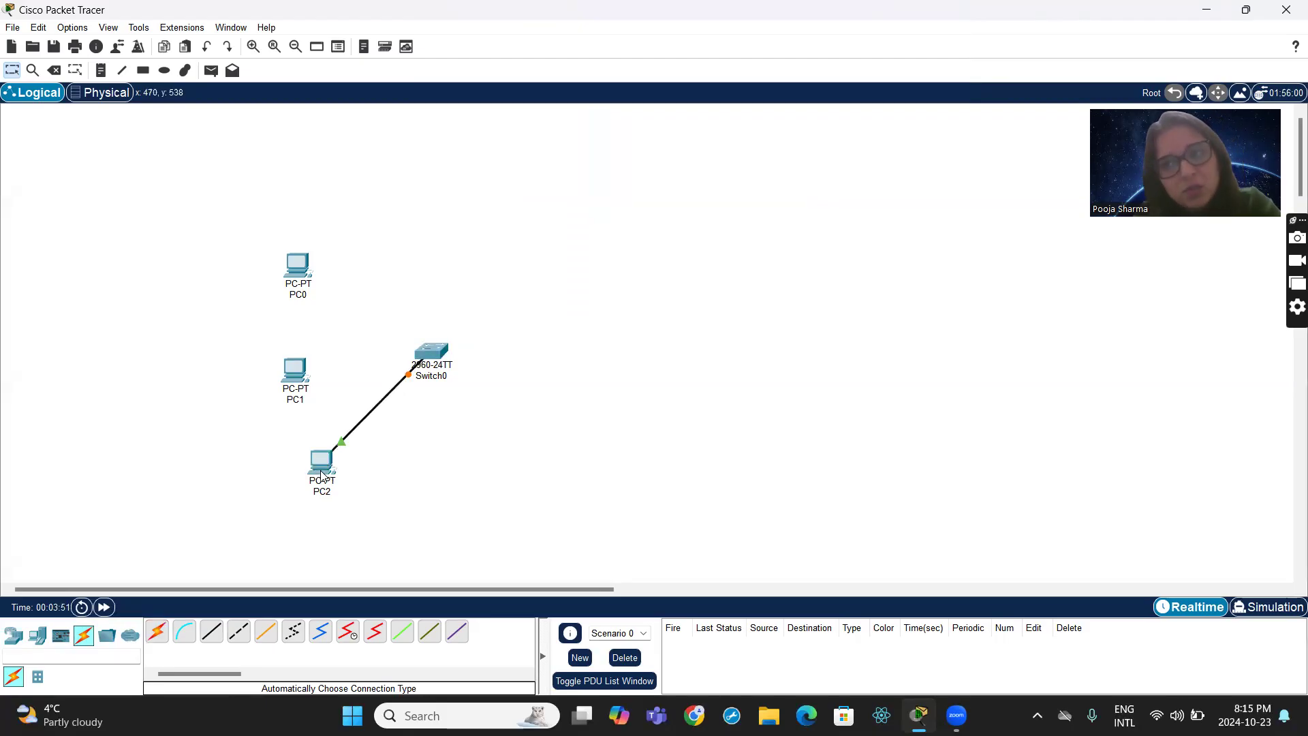
{"action": "left_click", "coordinate": [157, 633]}
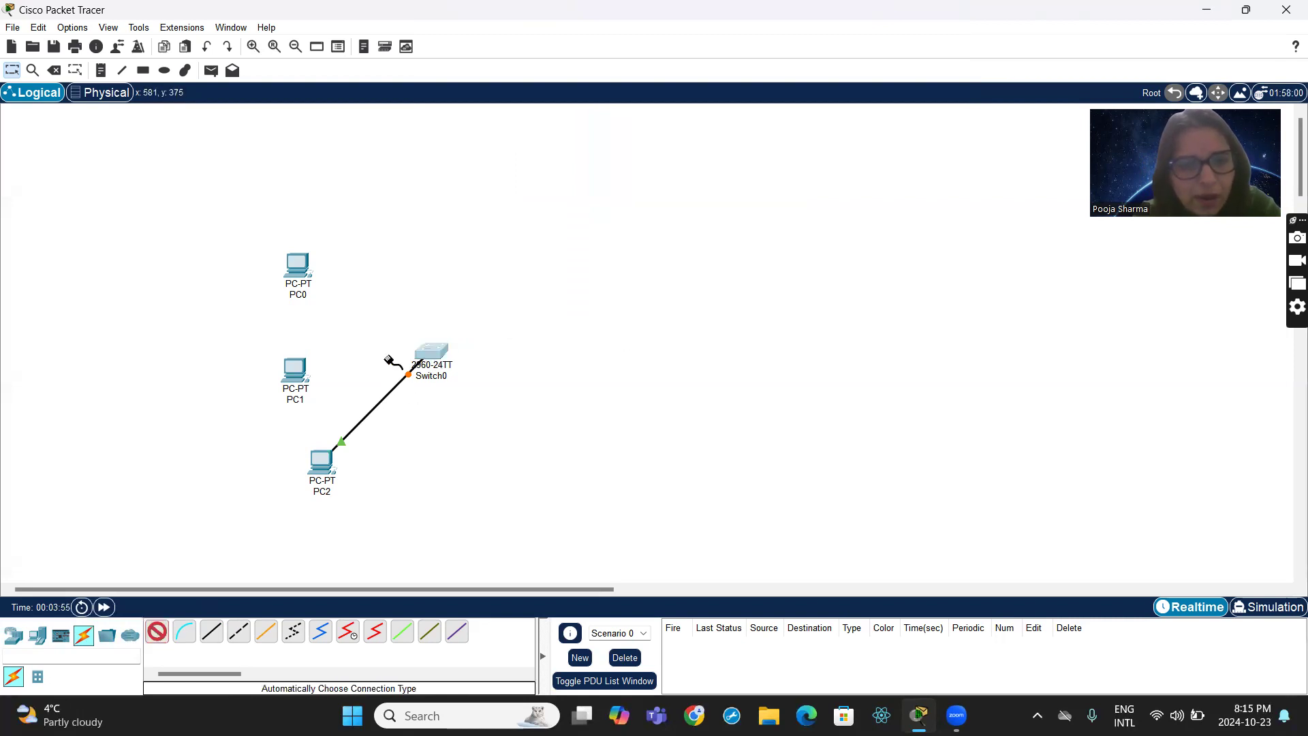
{"action": "left_click", "coordinate": [425, 353]}
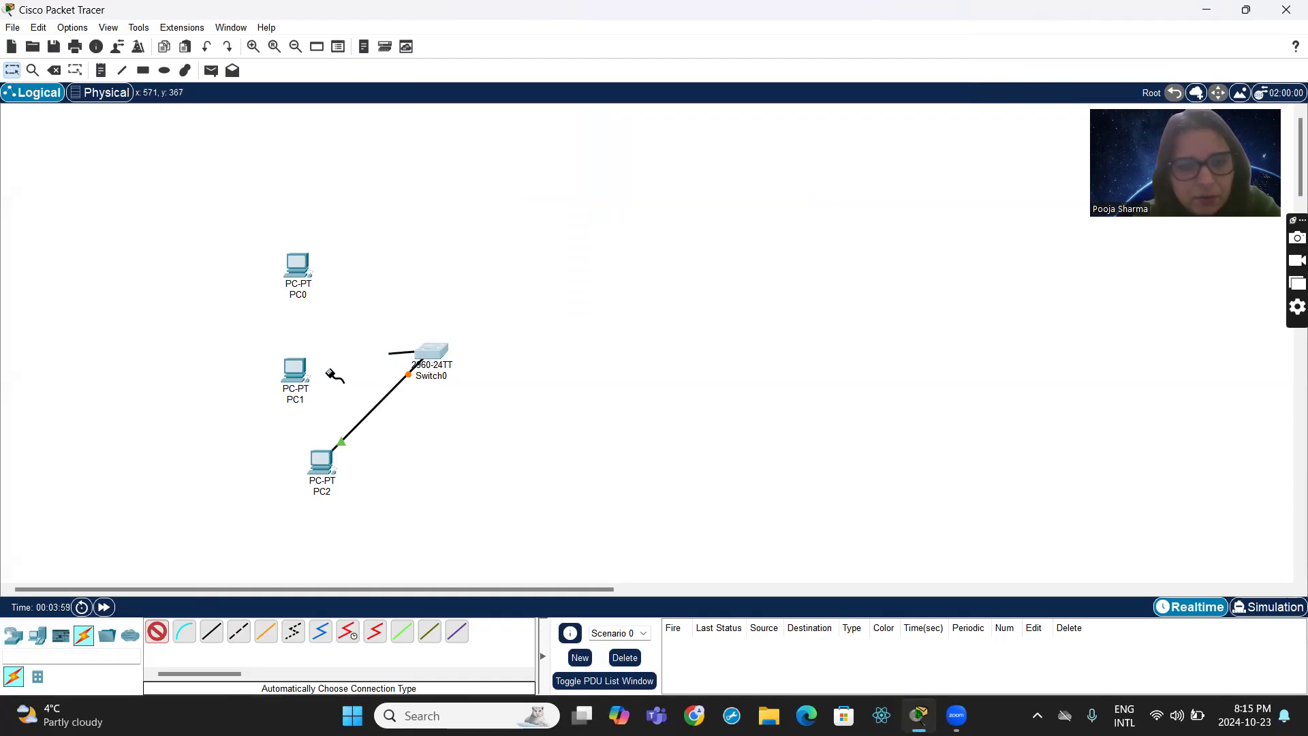
{"action": "left_click", "coordinate": [295, 370]}
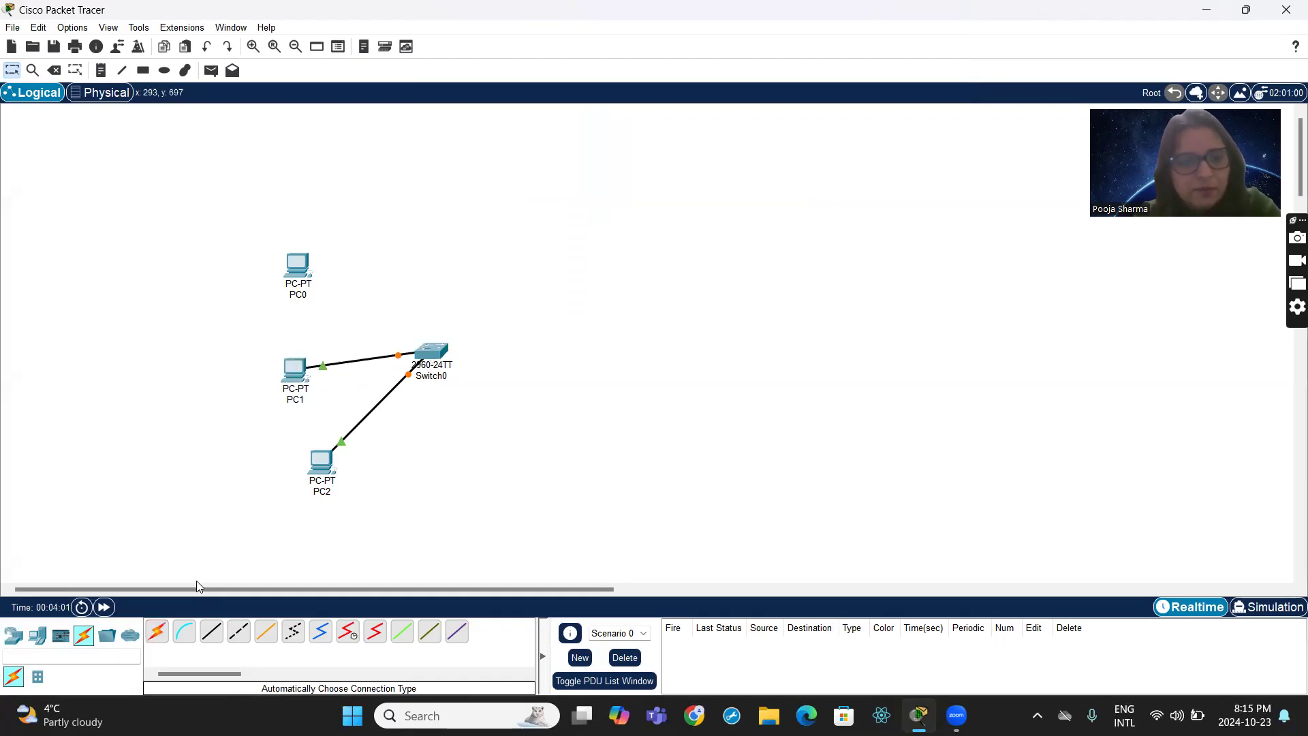
{"action": "left_click", "coordinate": [157, 633]}
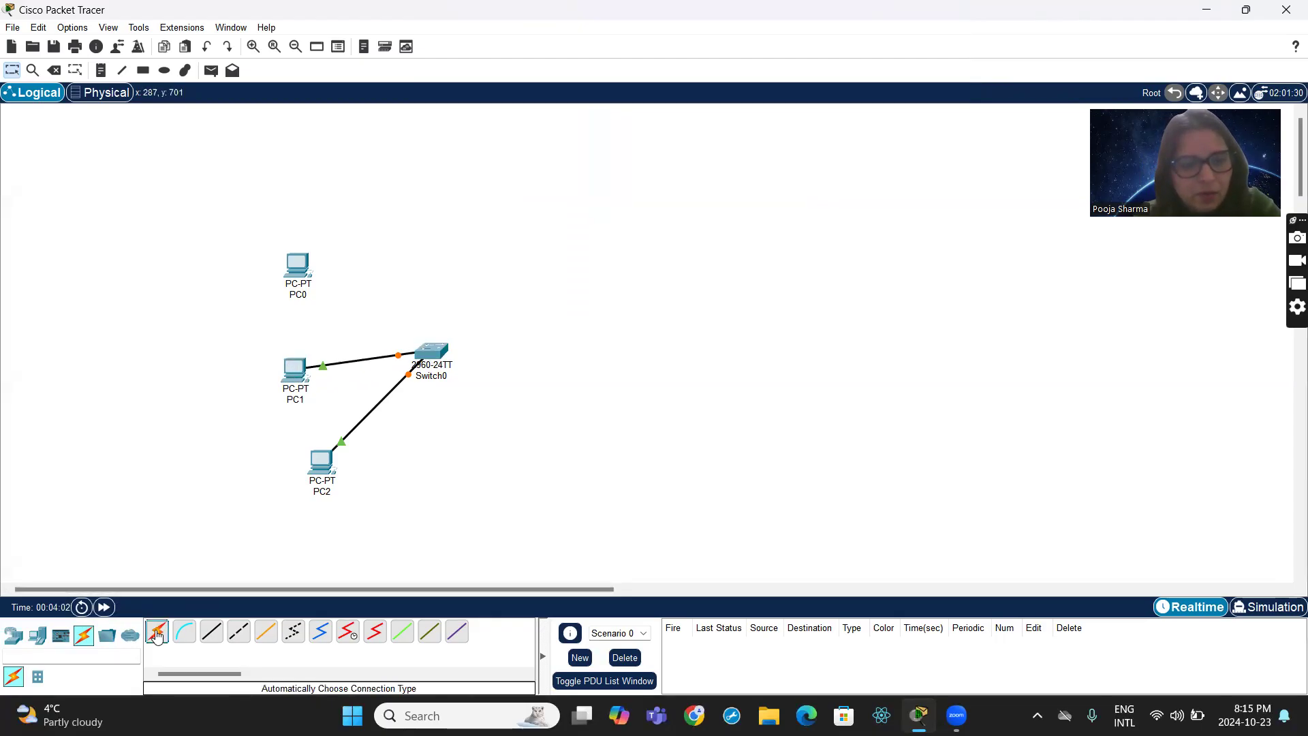
{"action": "left_click", "coordinate": [427, 350]}
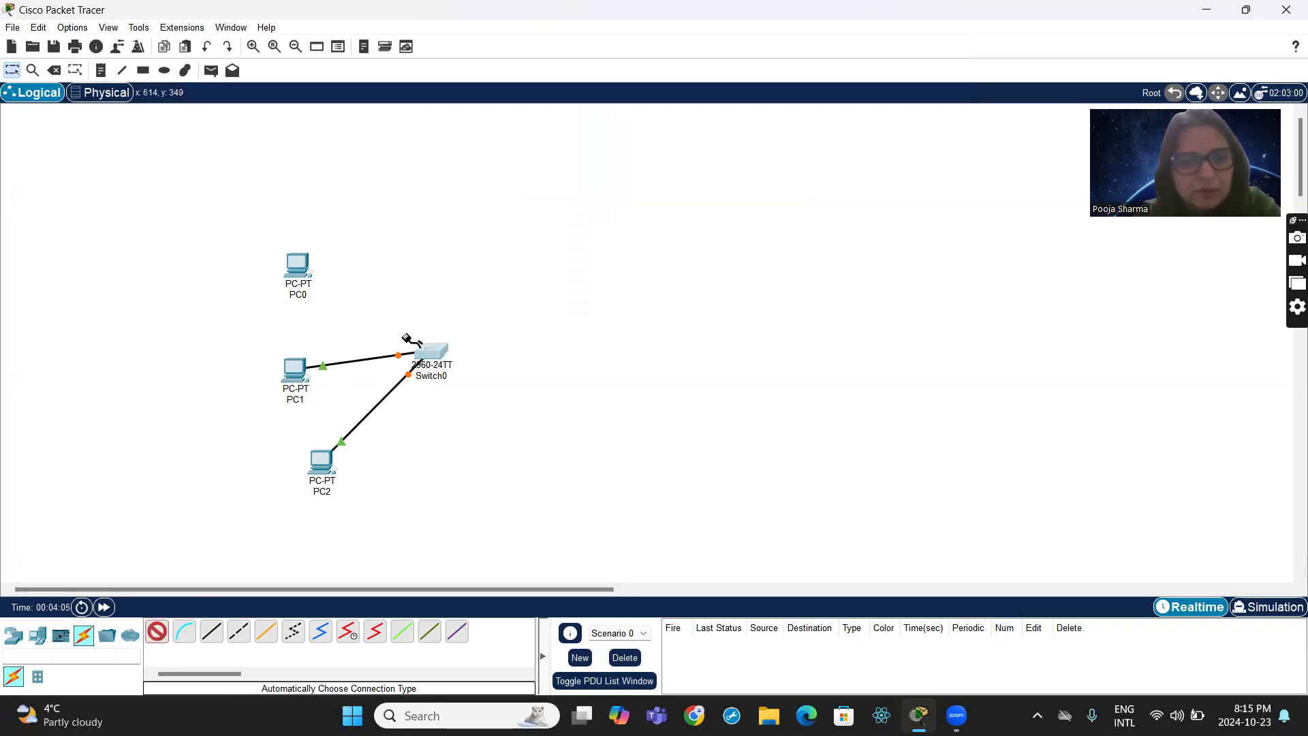
{"action": "left_click", "coordinate": [291, 261]}
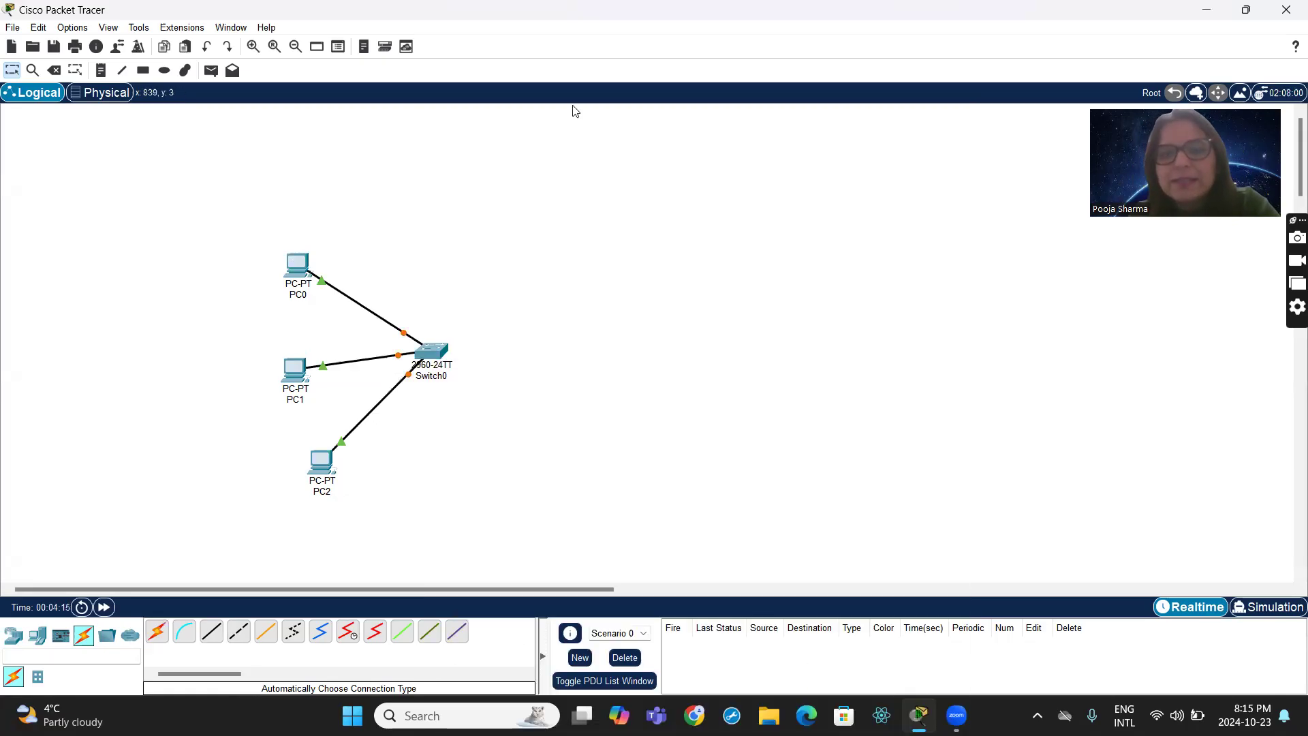
- Place a second column of three PC-PT end devices across from the first group, well beyond Switch0
{"action": "left_click", "coordinate": [39, 635]}
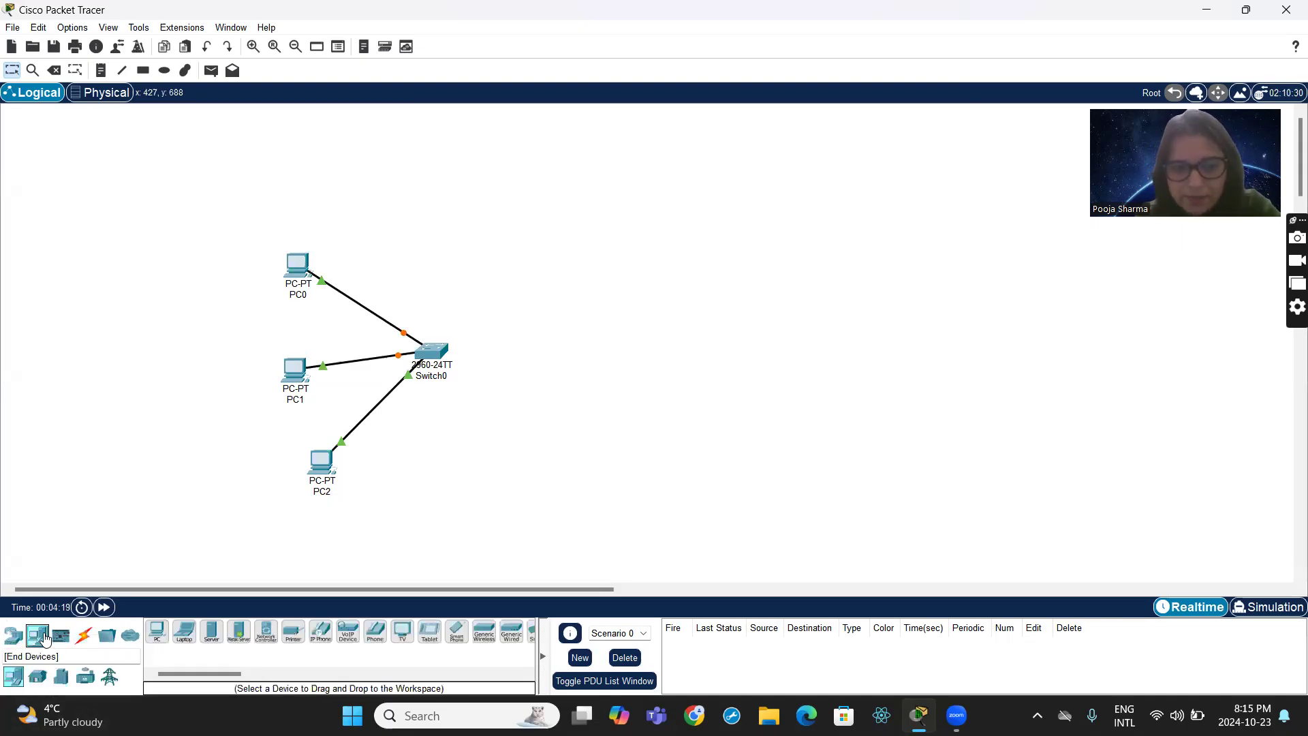
{"action": "left_click", "coordinate": [158, 632]}
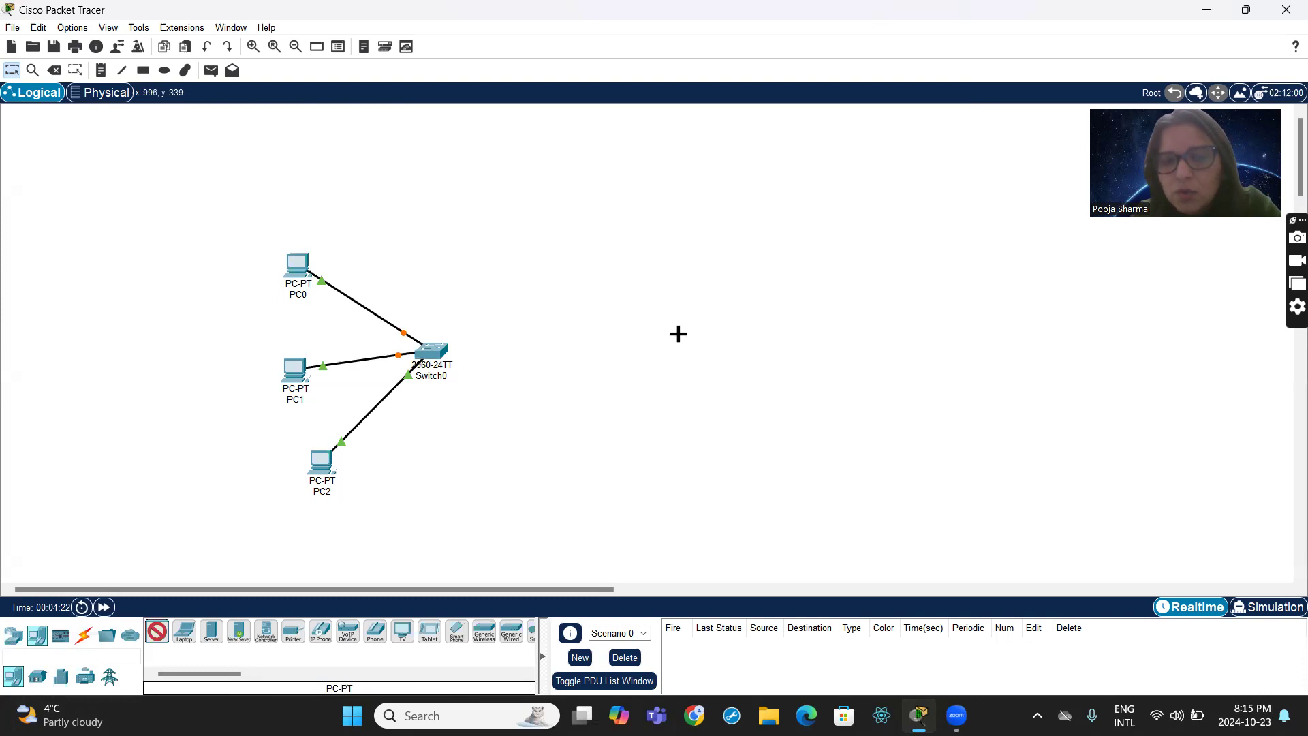
{"action": "left_click", "coordinate": [714, 259]}
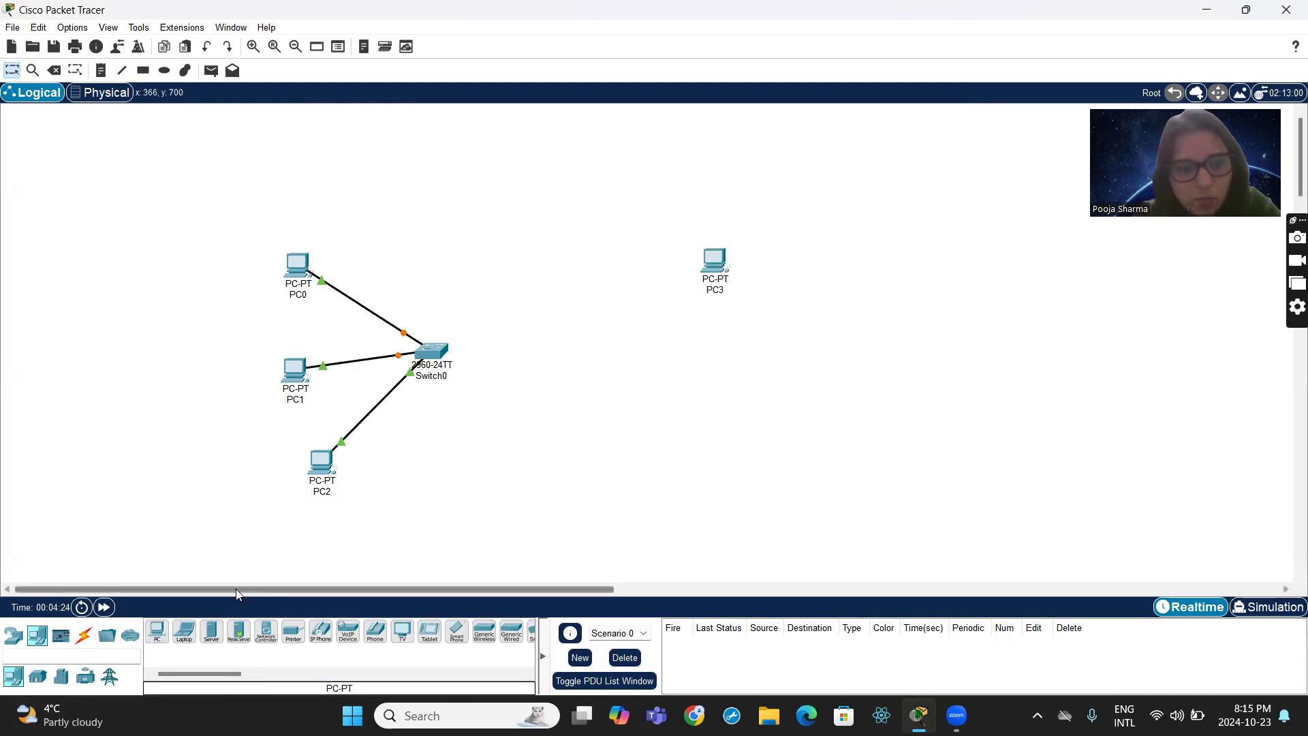
{"action": "left_click", "coordinate": [157, 632]}
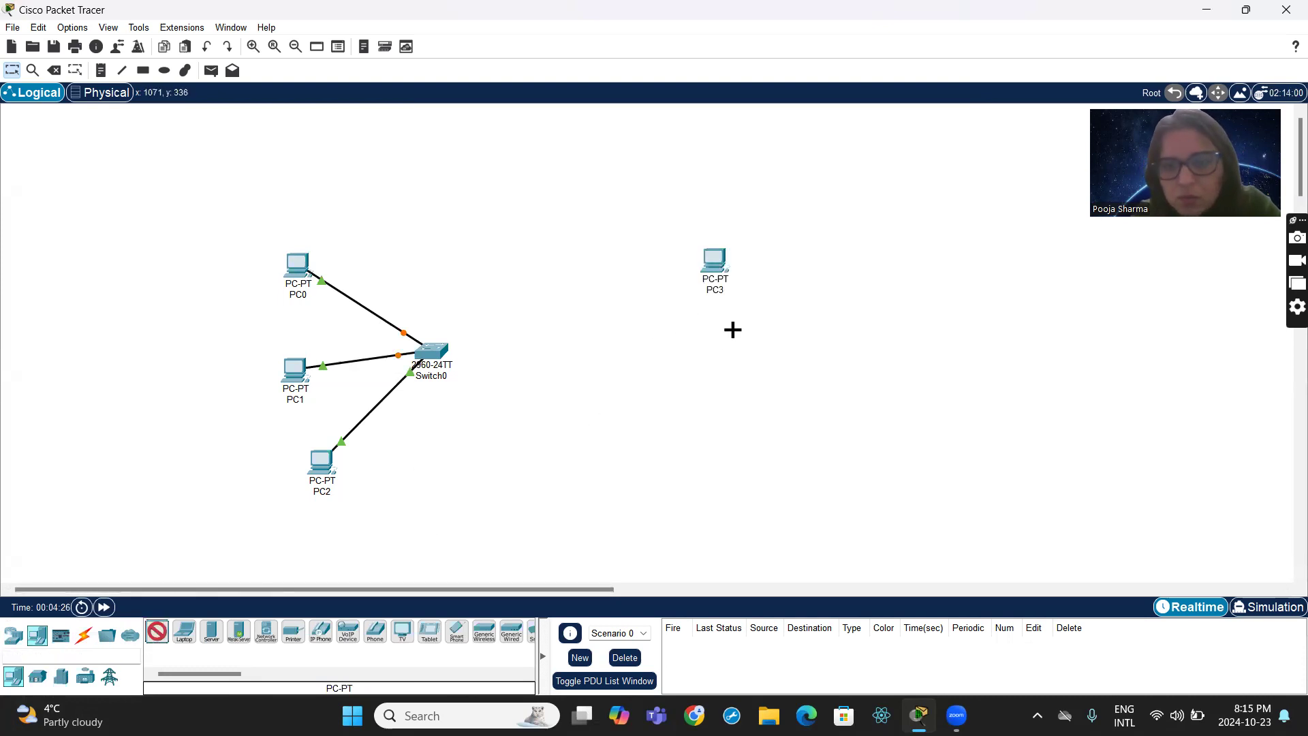
{"action": "left_click", "coordinate": [704, 348]}
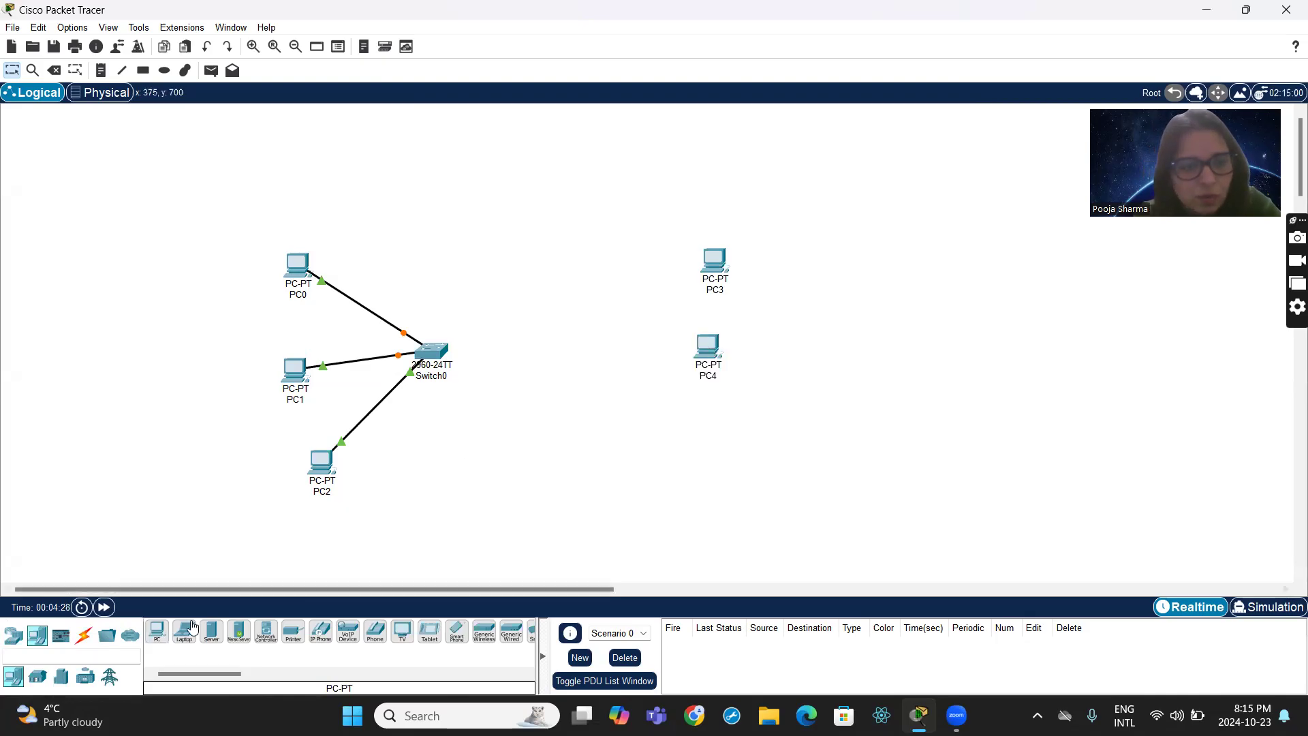
{"action": "left_click", "coordinate": [157, 632]}
{"action": "left_click", "coordinate": [706, 427]}
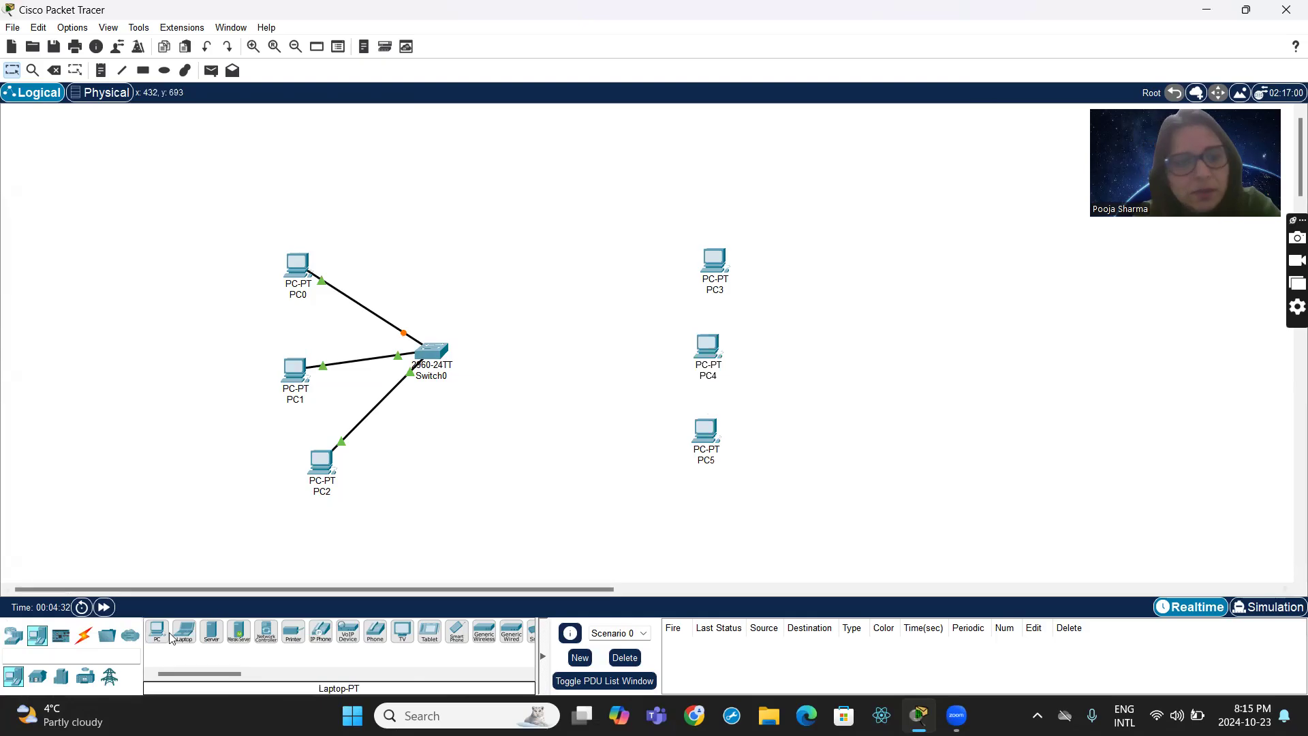
- Place a second 2960 switch between Switch0 and the new column of PCs
{"action": "left_click", "coordinate": [15, 640]}
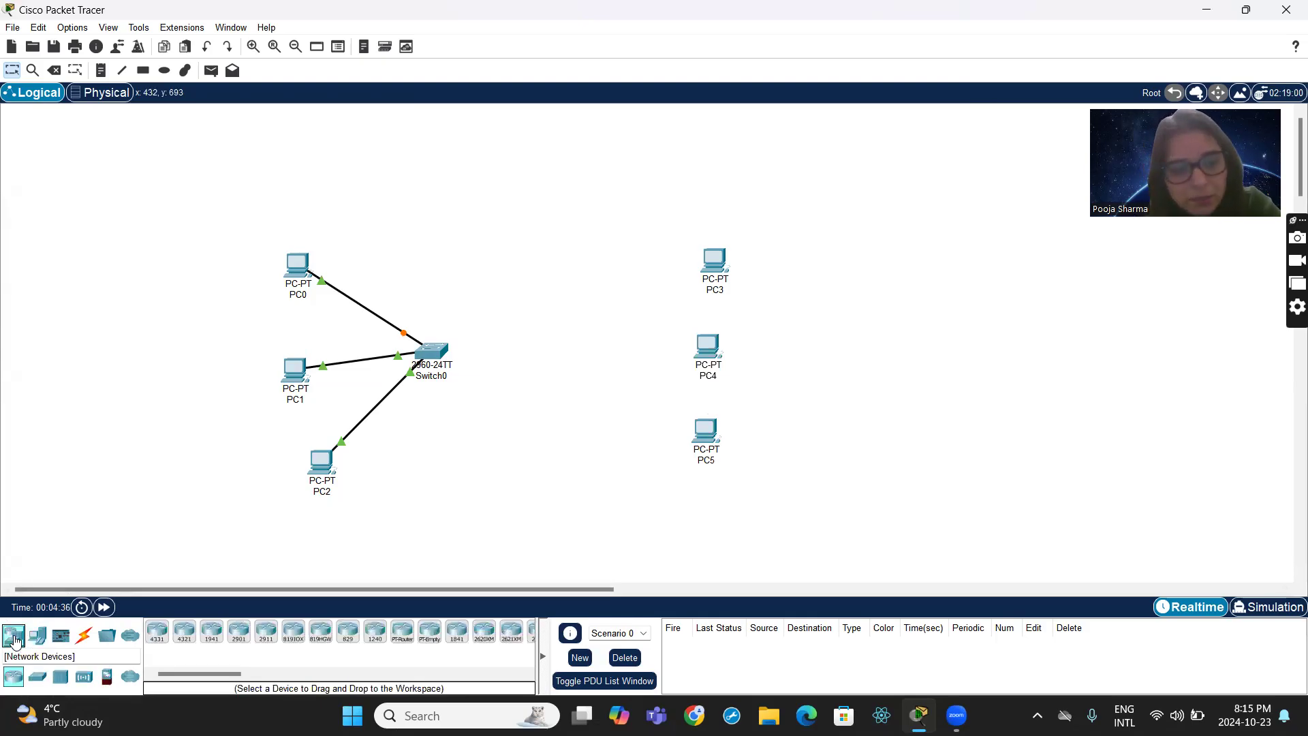
{"action": "left_click", "coordinate": [36, 679]}
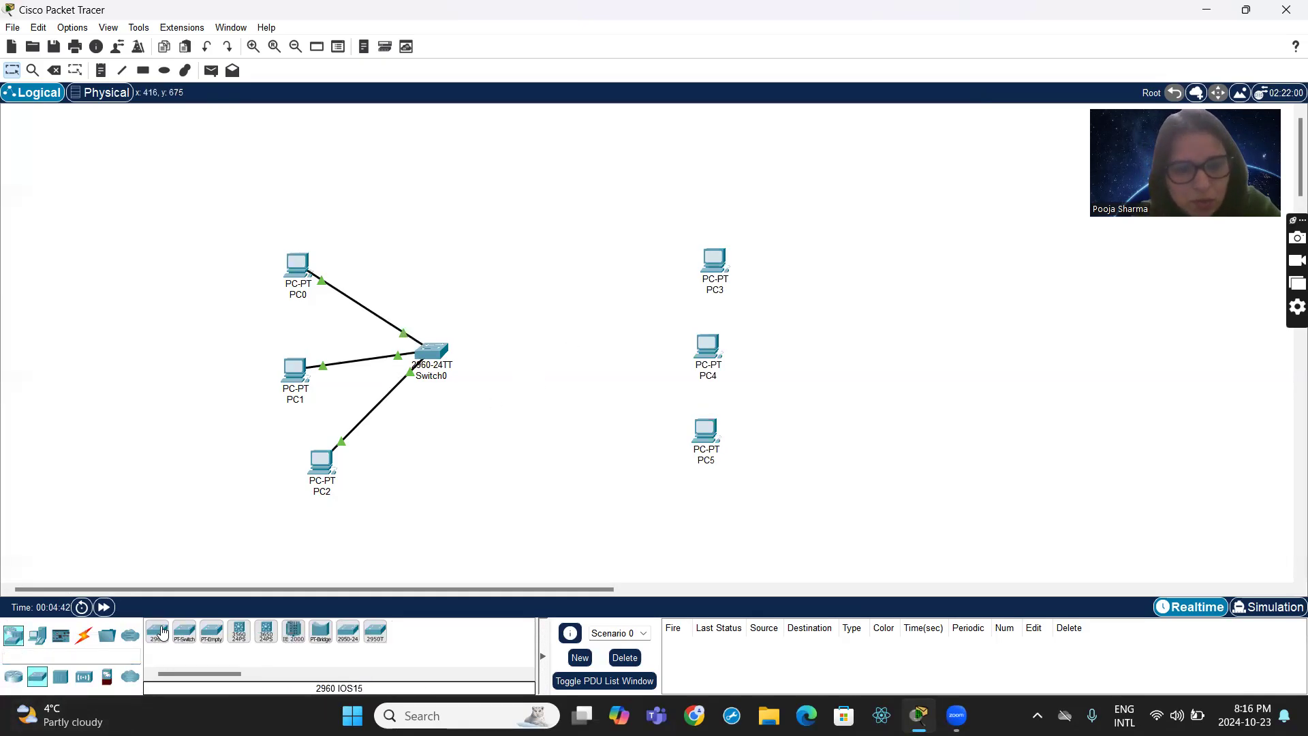
{"action": "left_click_drag", "start_coordinate": [161, 635], "coordinate": [556, 355]}
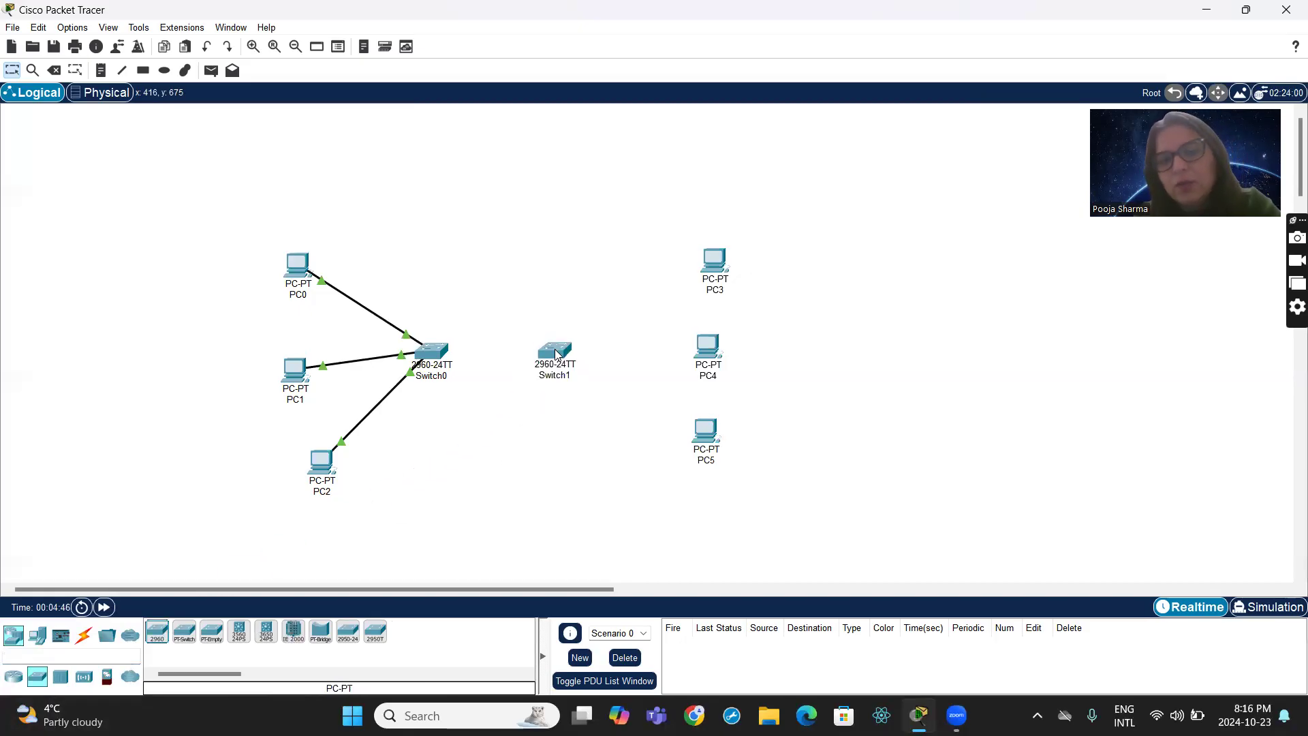
{"action": "mouse_move", "coordinate": [570, 382]}
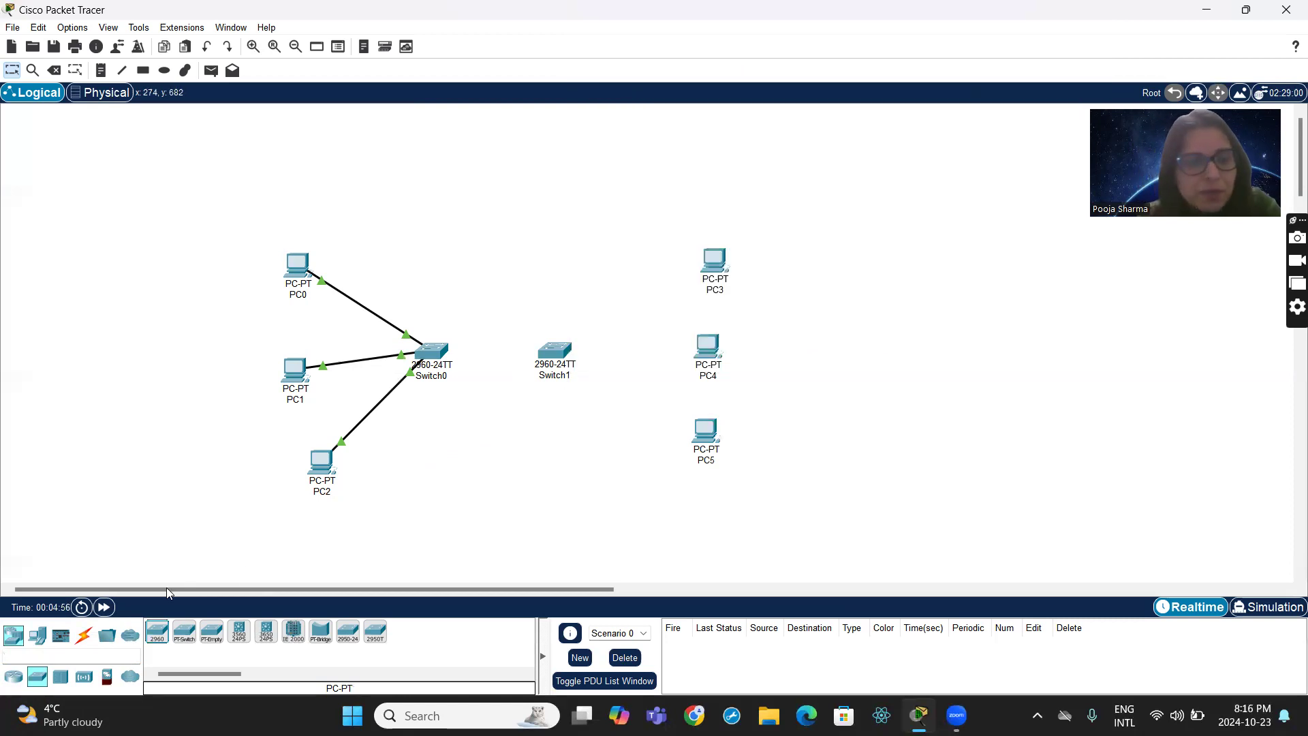
- Cable Switch1 to PC3, PC4 and PC5 using the automatically chosen connection type
{"action": "left_click", "coordinate": [80, 643]}
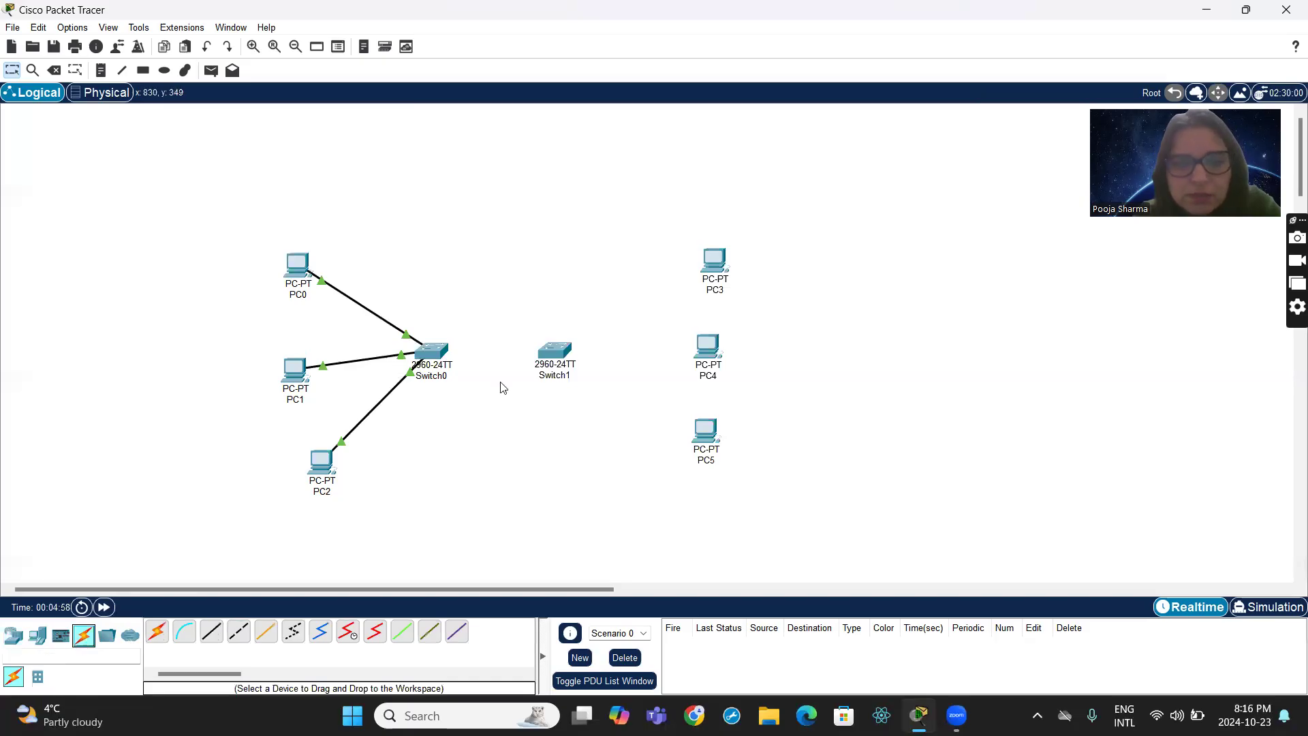
{"action": "left_click", "coordinate": [159, 633]}
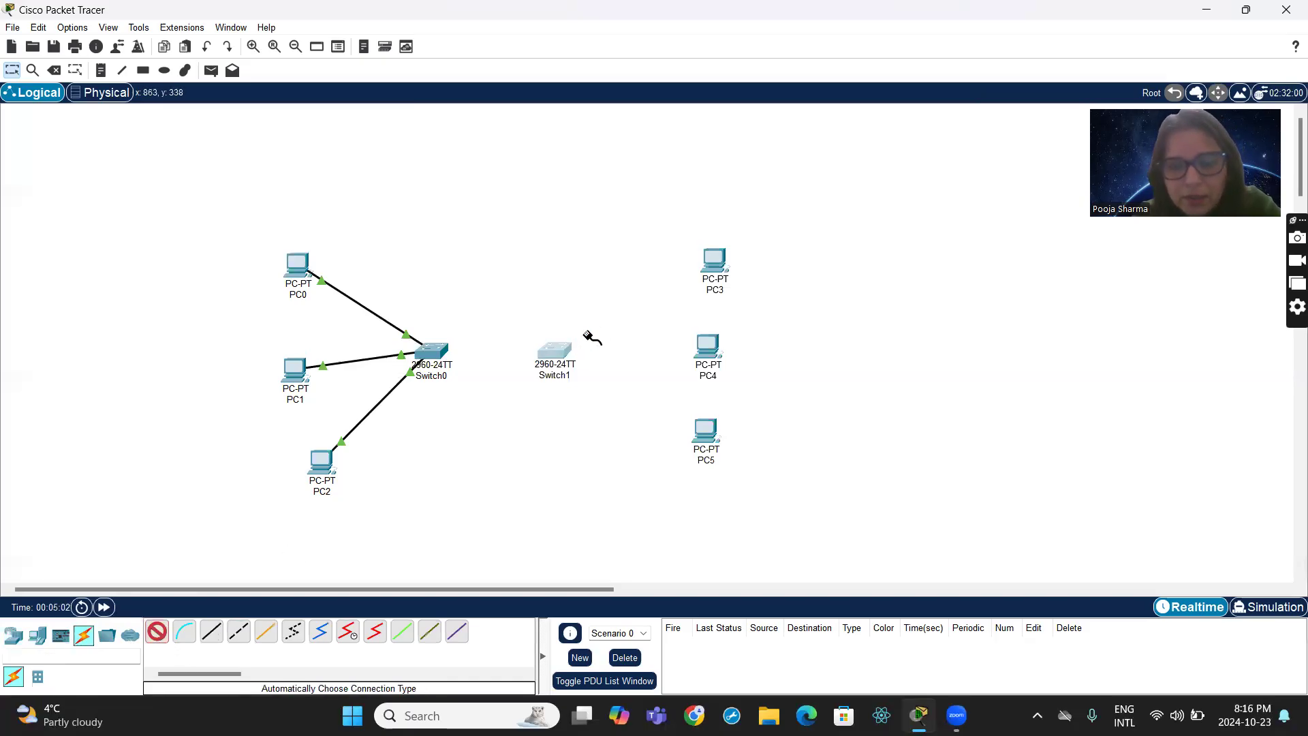
{"action": "left_click", "coordinate": [565, 346]}
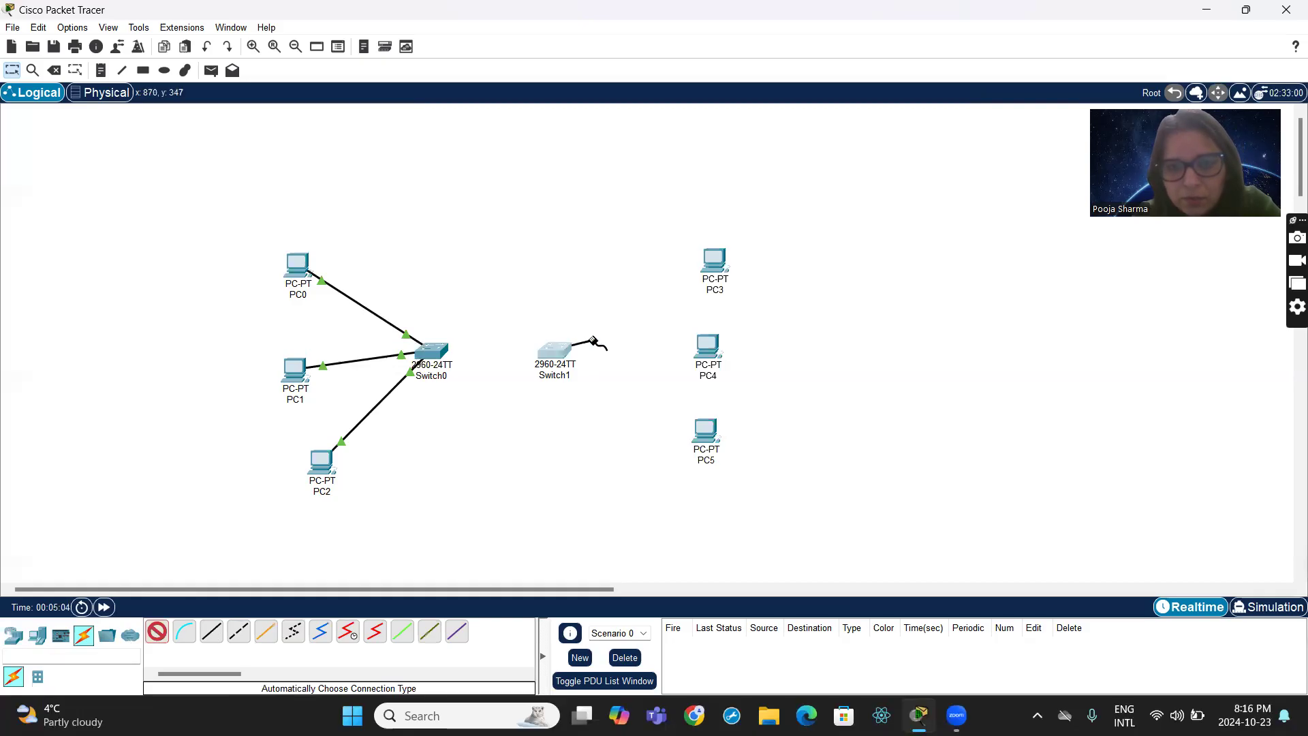
{"action": "left_click", "coordinate": [715, 257]}
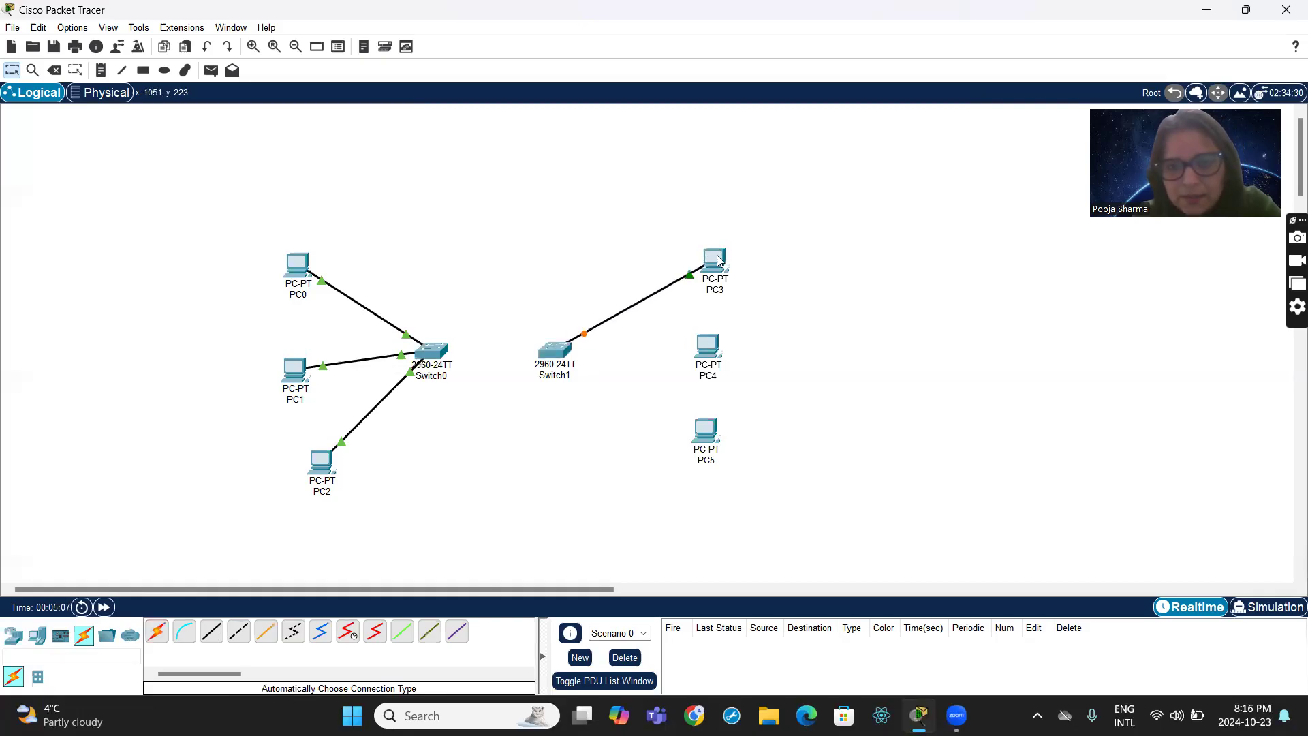
{"action": "left_click", "coordinate": [157, 632]}
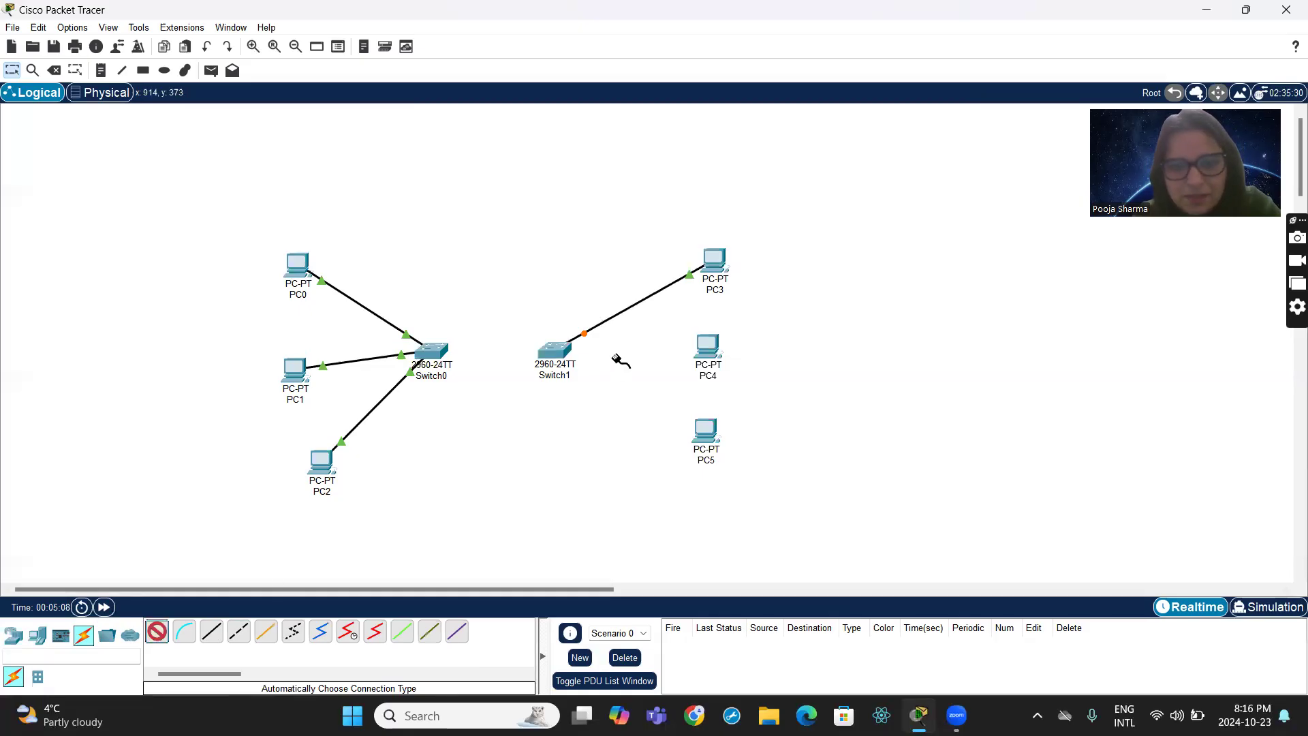
{"action": "left_click", "coordinate": [569, 350]}
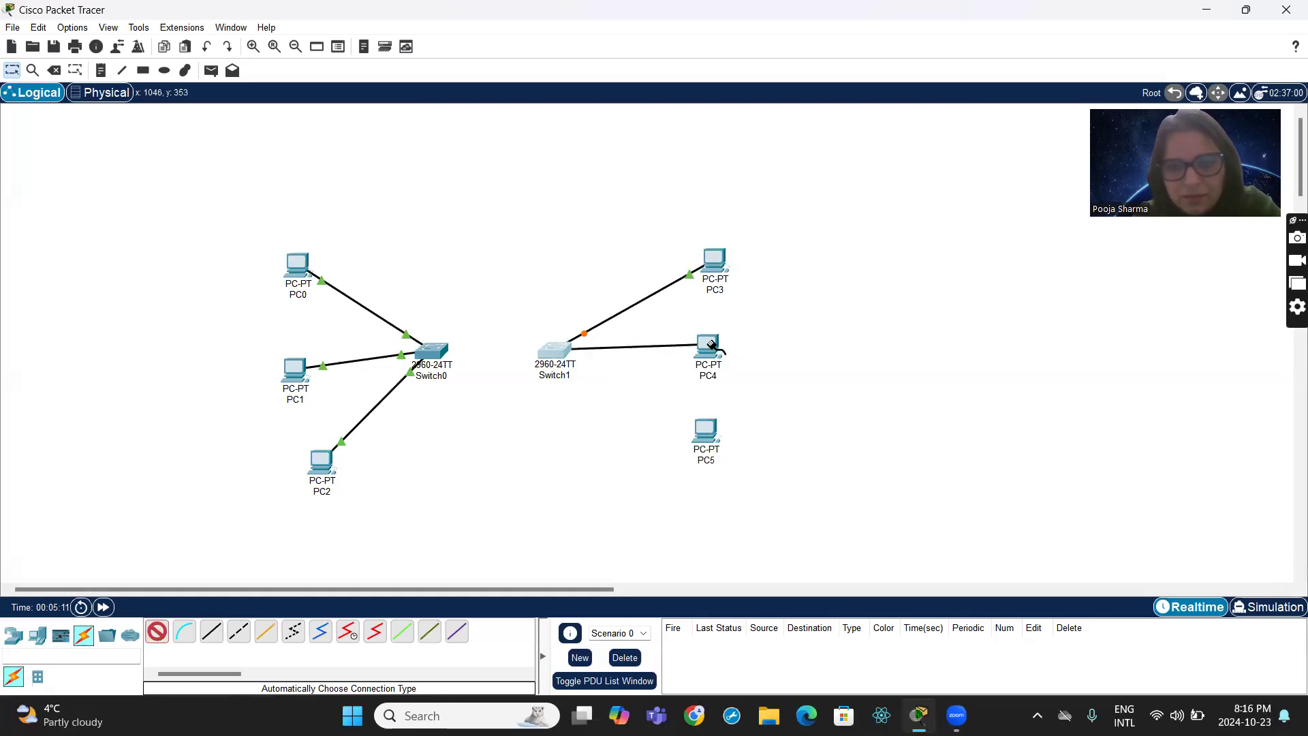
{"action": "left_click", "coordinate": [713, 349]}
{"action": "left_click", "coordinate": [158, 633]}
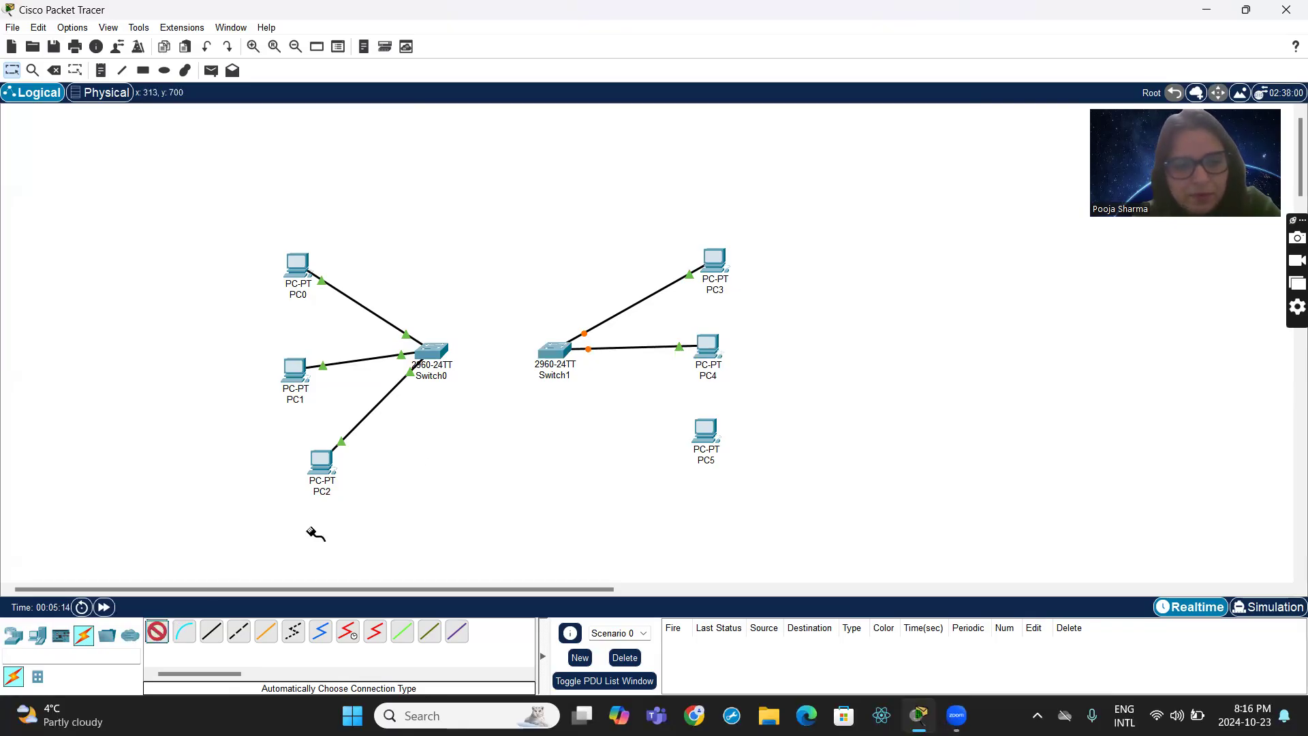
{"action": "left_click", "coordinate": [572, 376]}
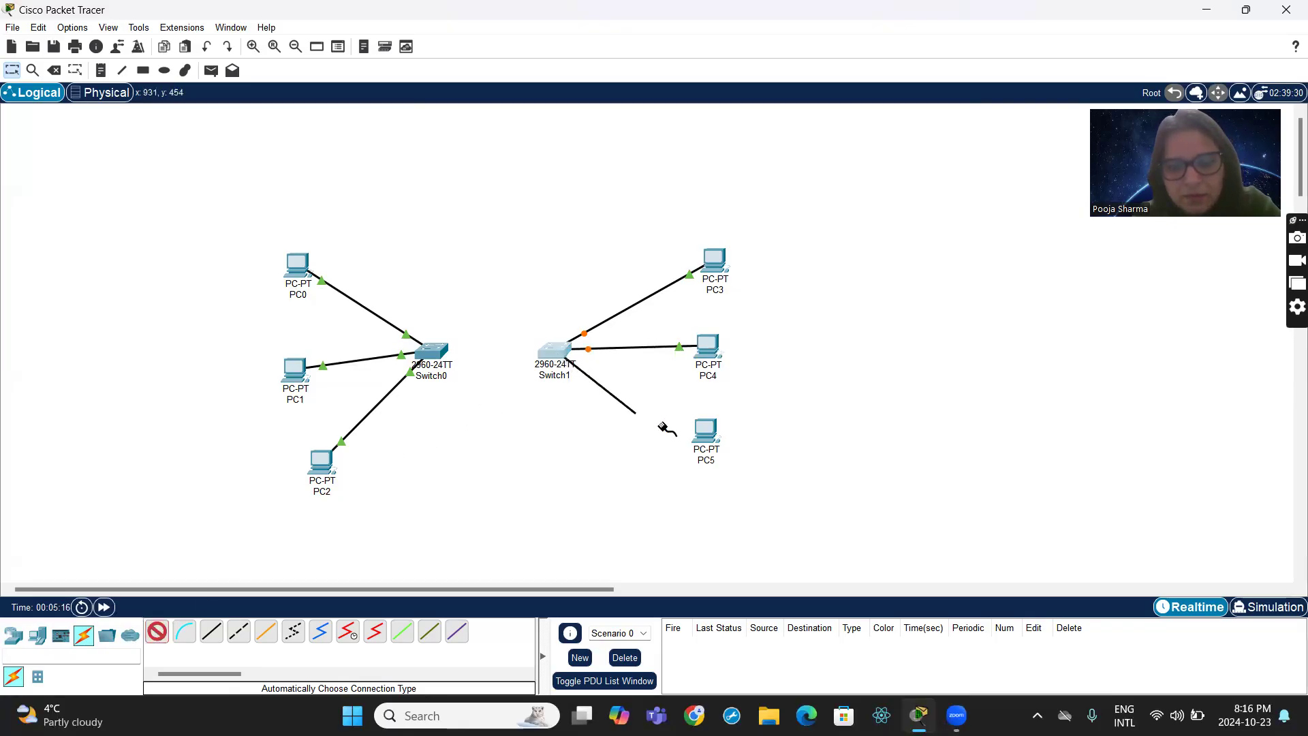
{"action": "left_click", "coordinate": [710, 439]}
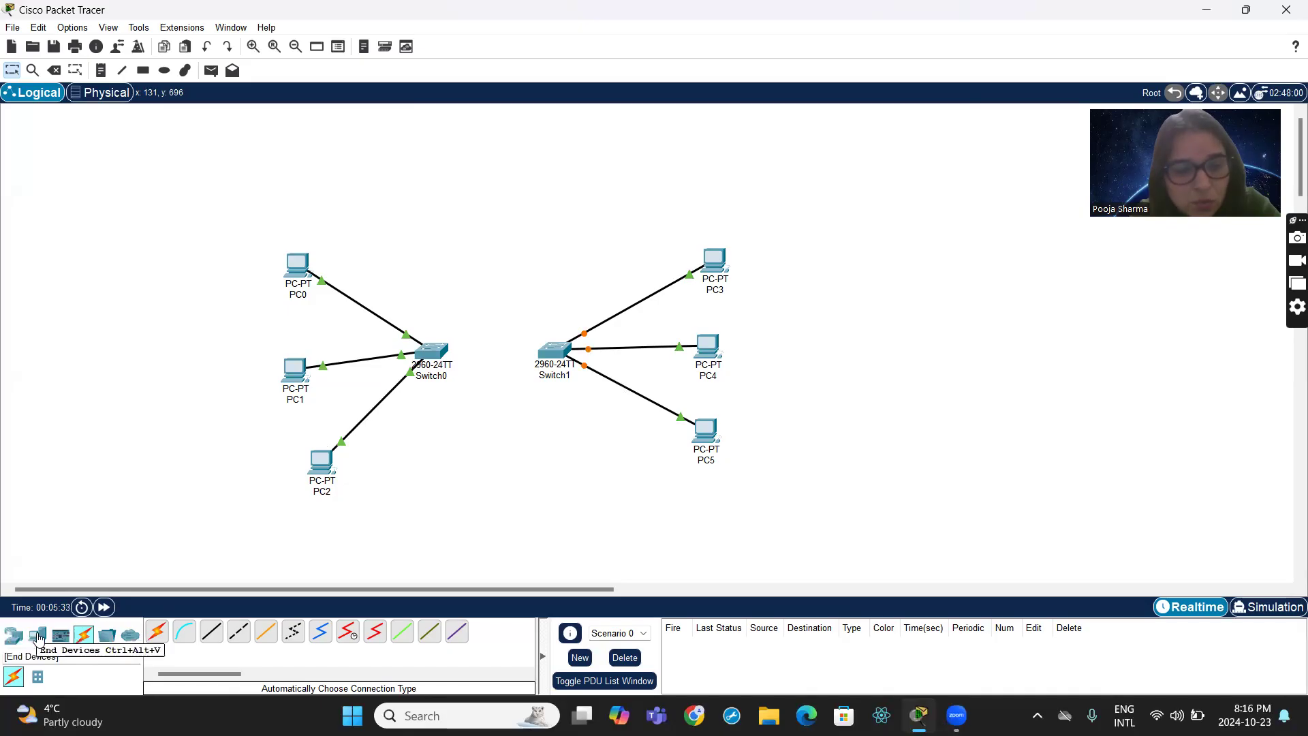
- Place a 4331 router between the two switches and cable it to Switch0 and Switch1 using the automatically chosen connection type
{"action": "left_click", "coordinate": [11, 635]}
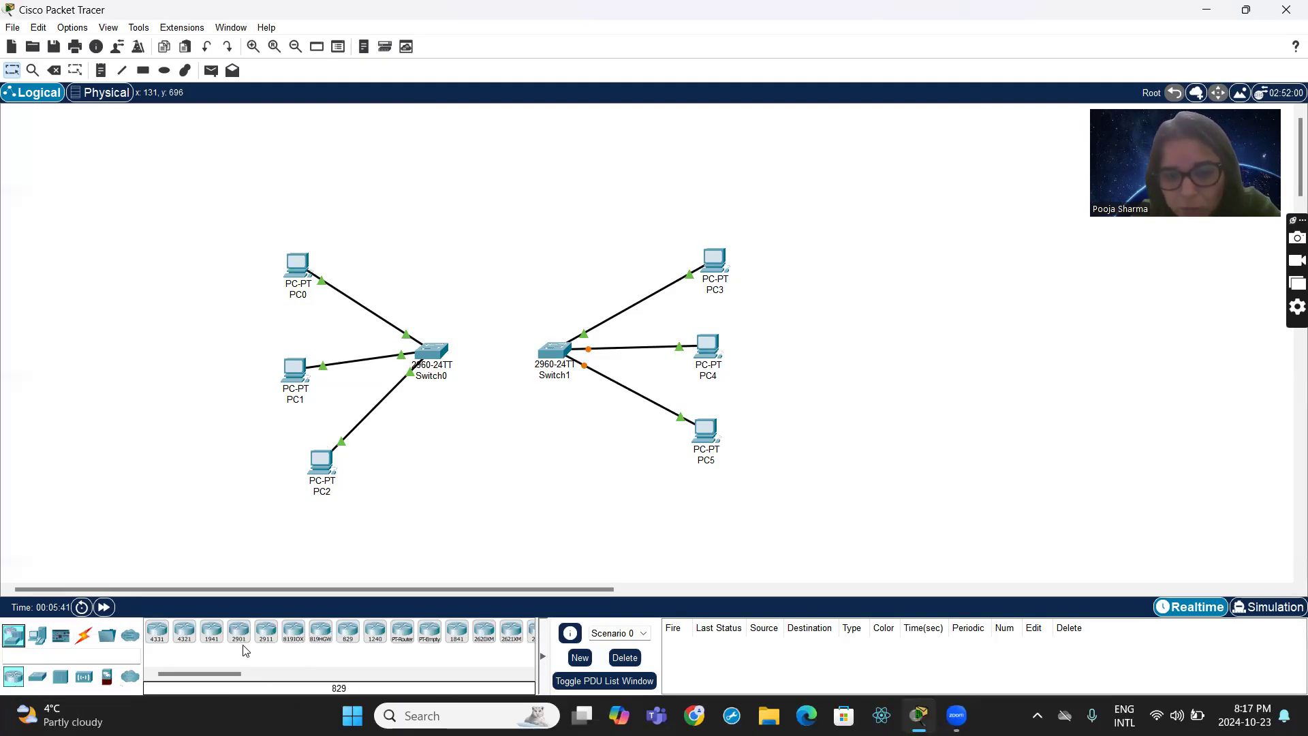
{"action": "left_click_drag", "start_coordinate": [157, 636], "coordinate": [494, 322]}
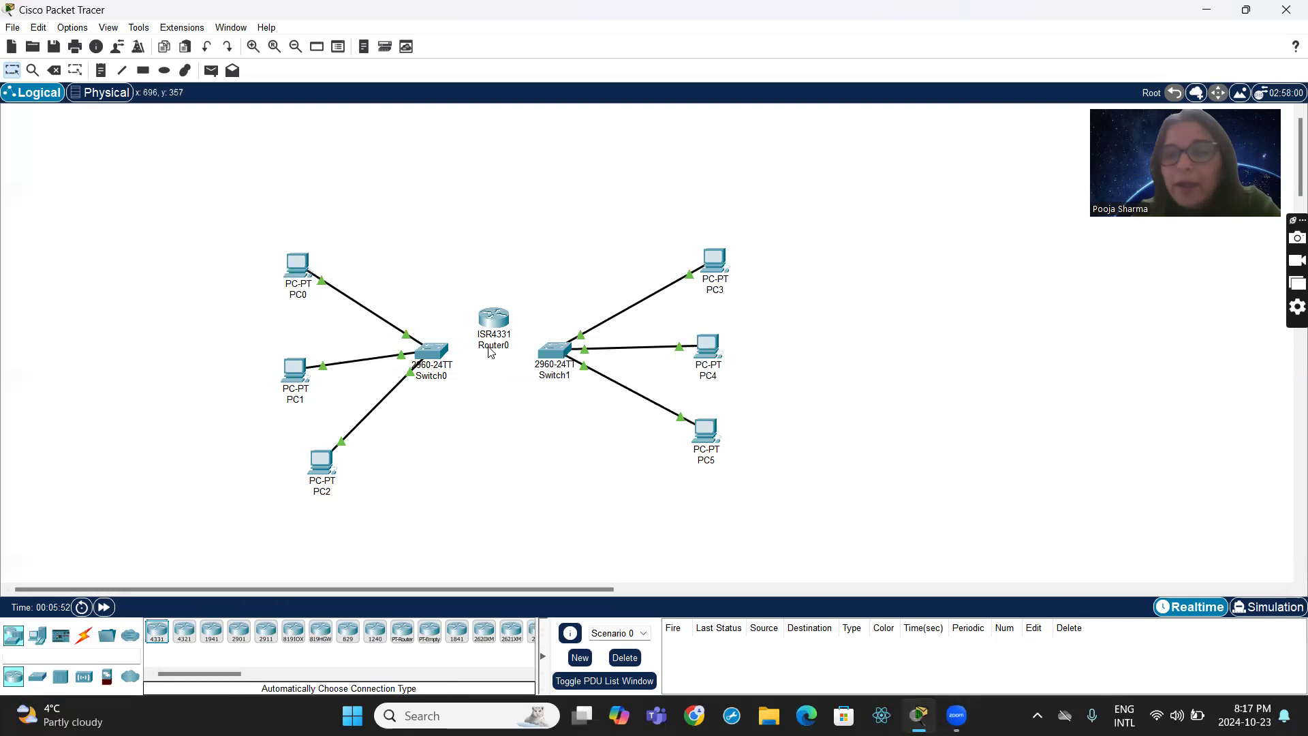
{"action": "left_click", "coordinate": [84, 638]}
{"action": "left_click", "coordinate": [161, 632]}
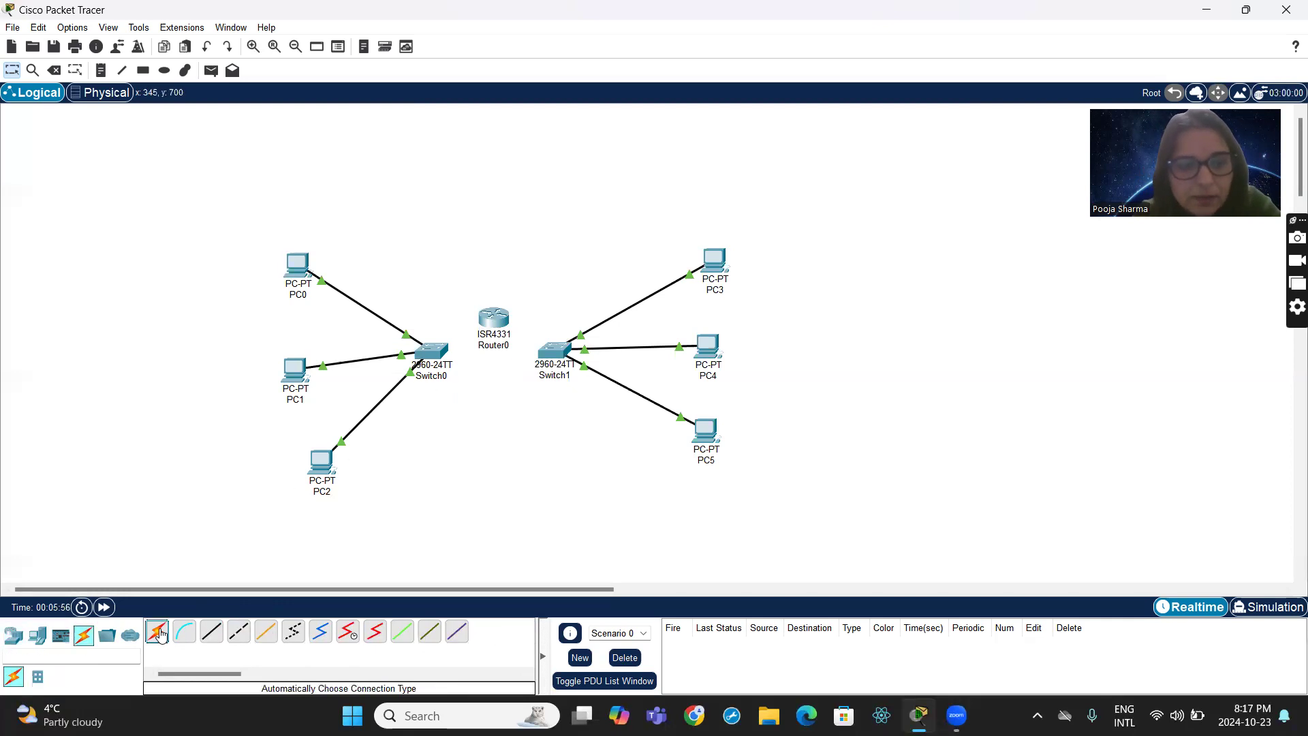
{"action": "left_click", "coordinate": [476, 326]}
{"action": "left_click", "coordinate": [435, 359]}
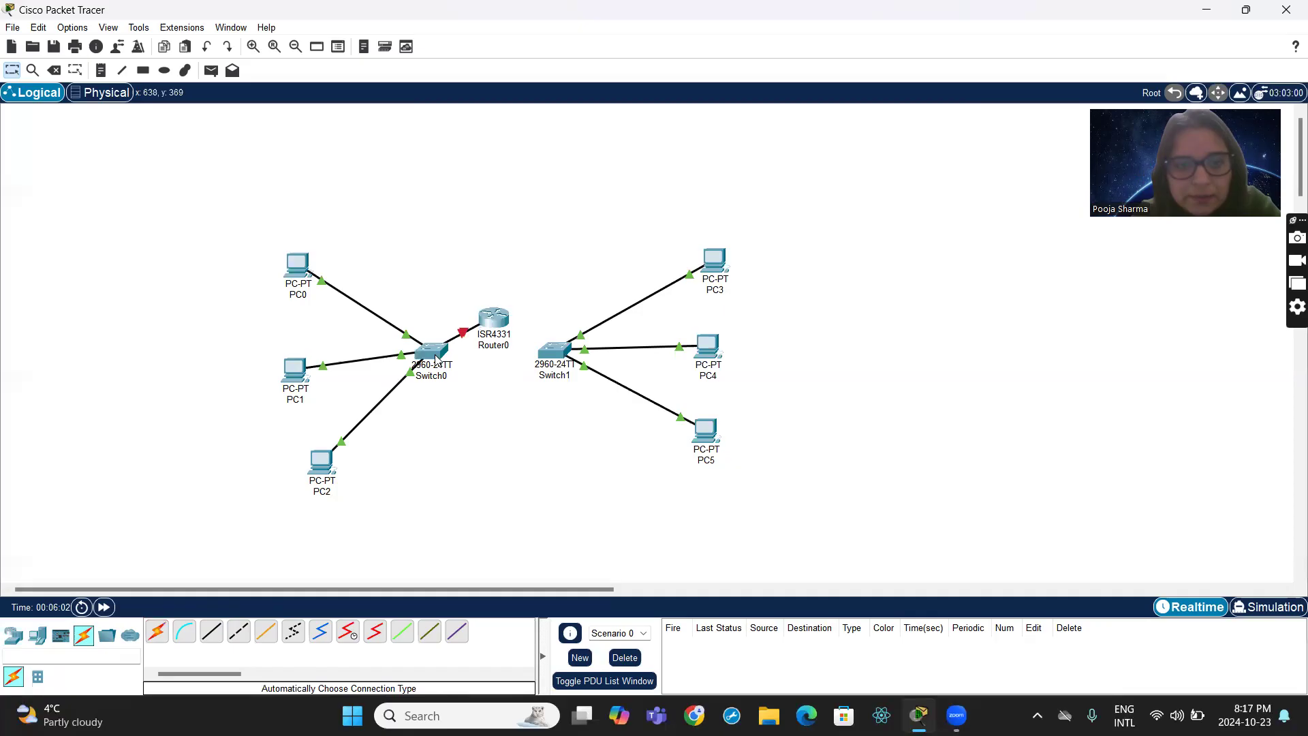
{"action": "left_click", "coordinate": [157, 632]}
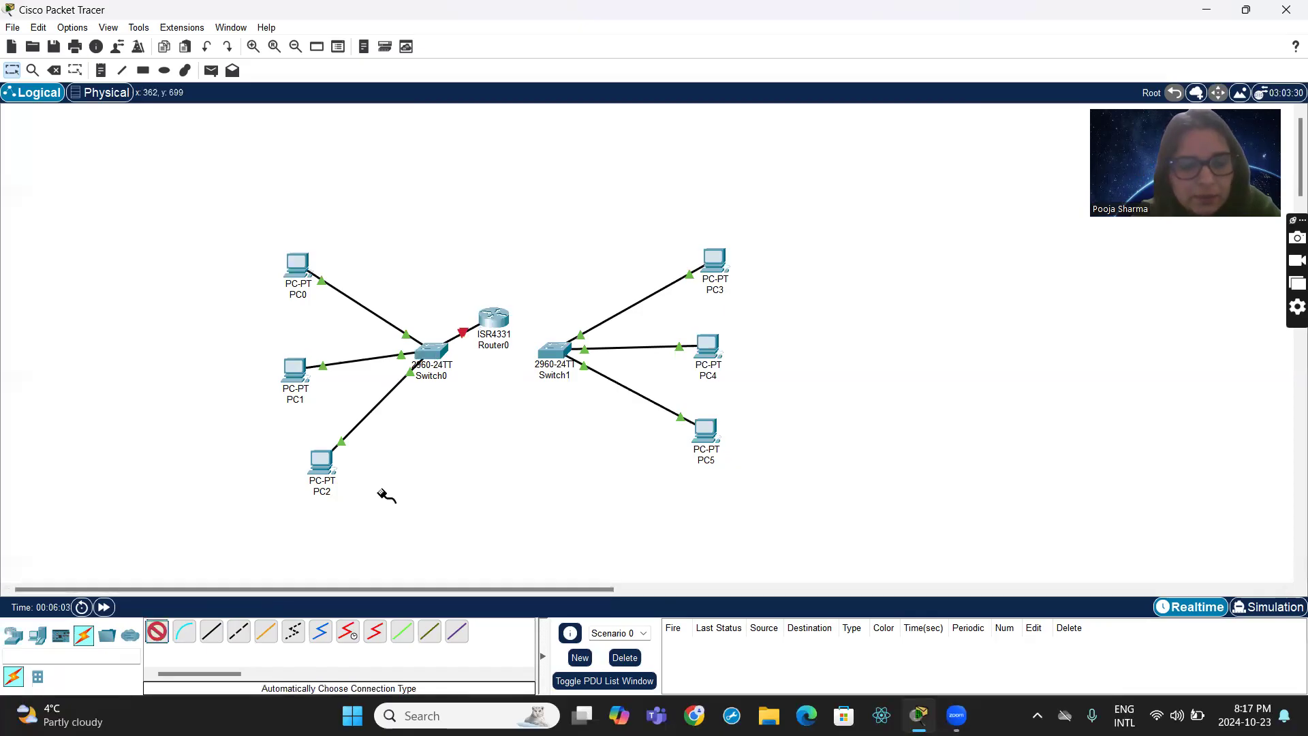
{"action": "left_click", "coordinate": [512, 333]}
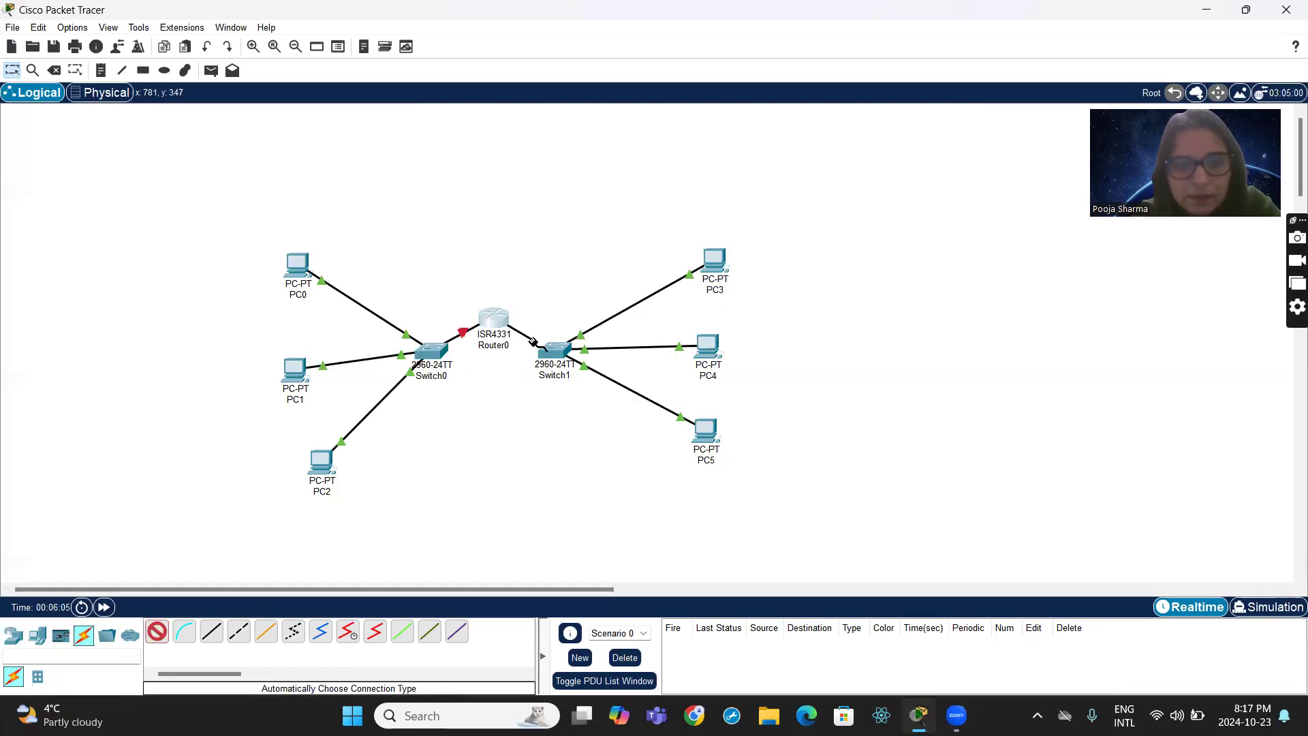
{"action": "left_click", "coordinate": [548, 354]}
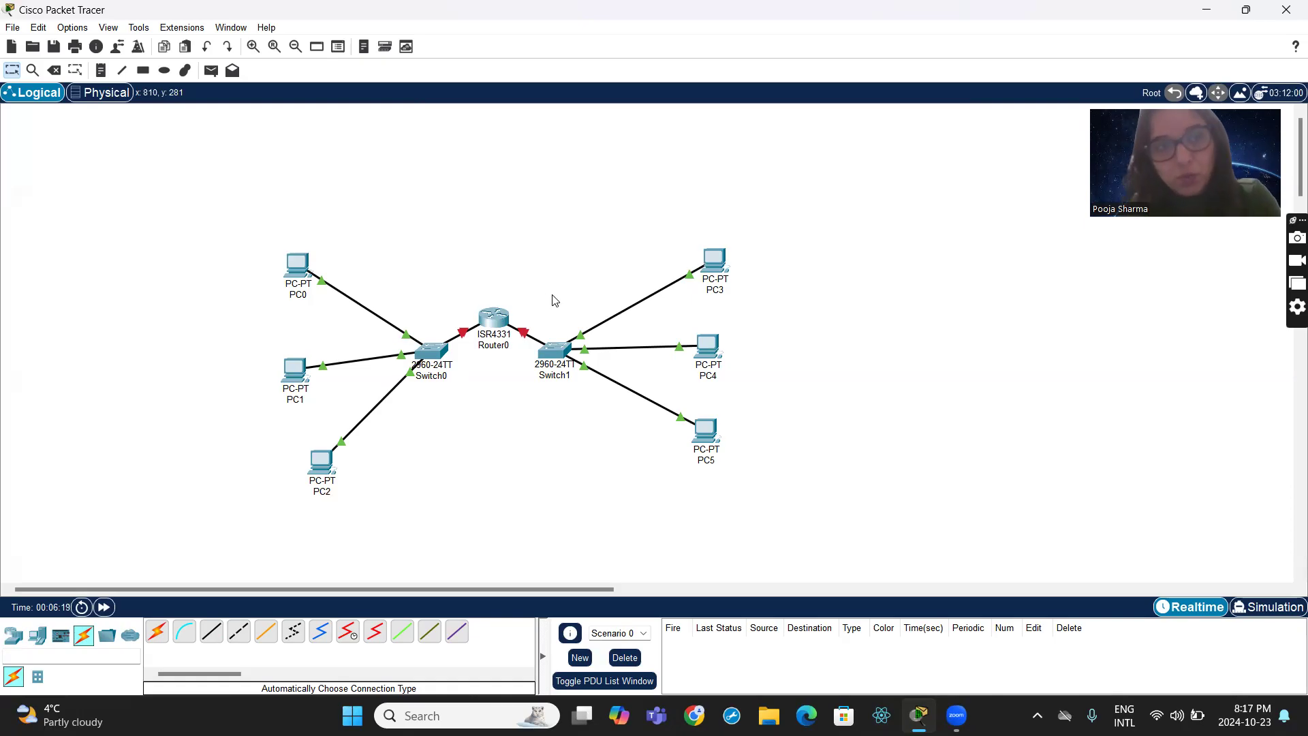
- Place a note in the empty area beyond PC3 with the lines "IP", "Mac" and "Default Gateway"
{"action": "left_click", "coordinate": [100, 70]}
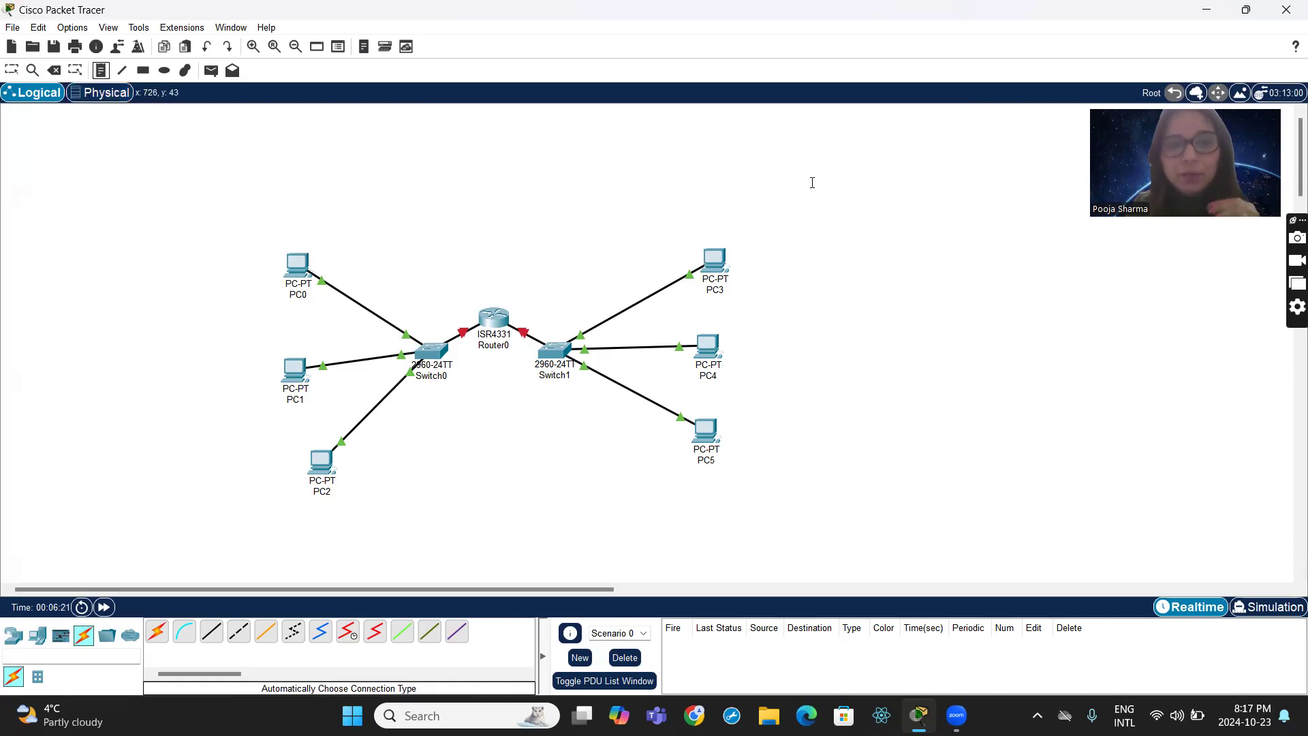
{"action": "left_click", "coordinate": [842, 208]}
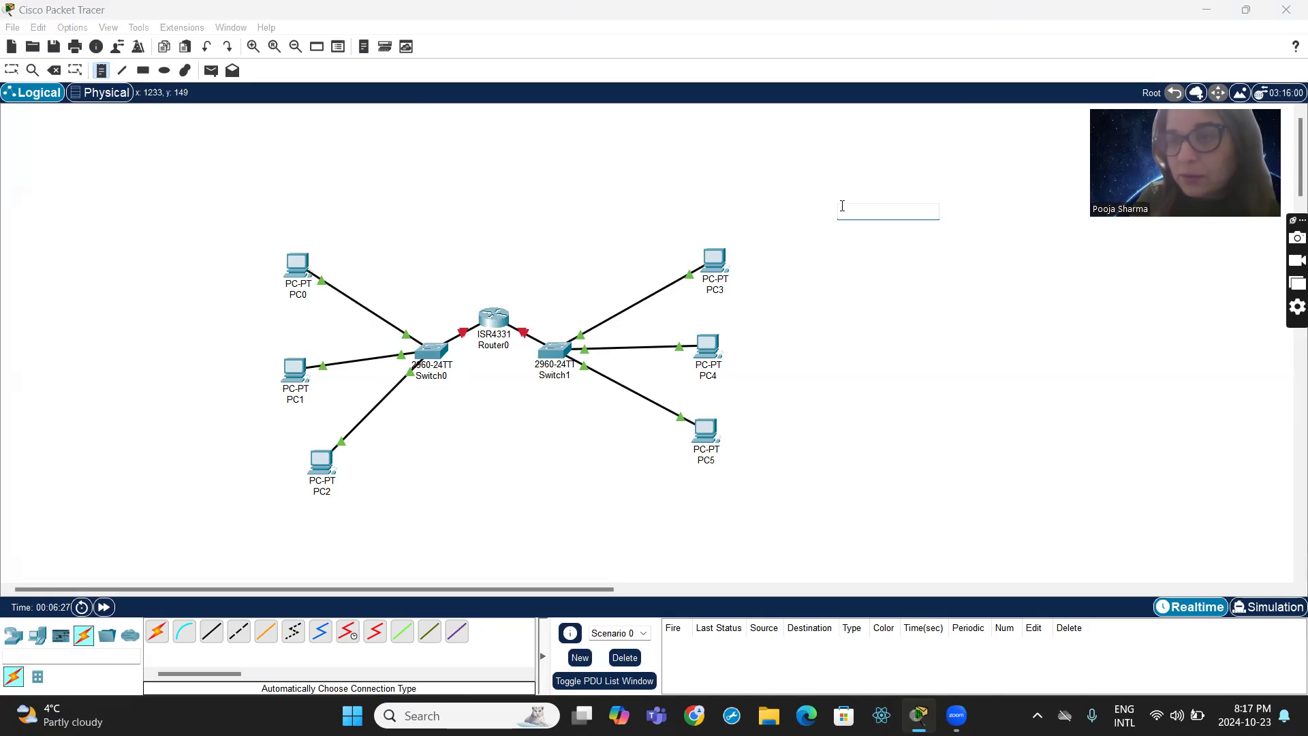
{"action": "type", "text": "P"}
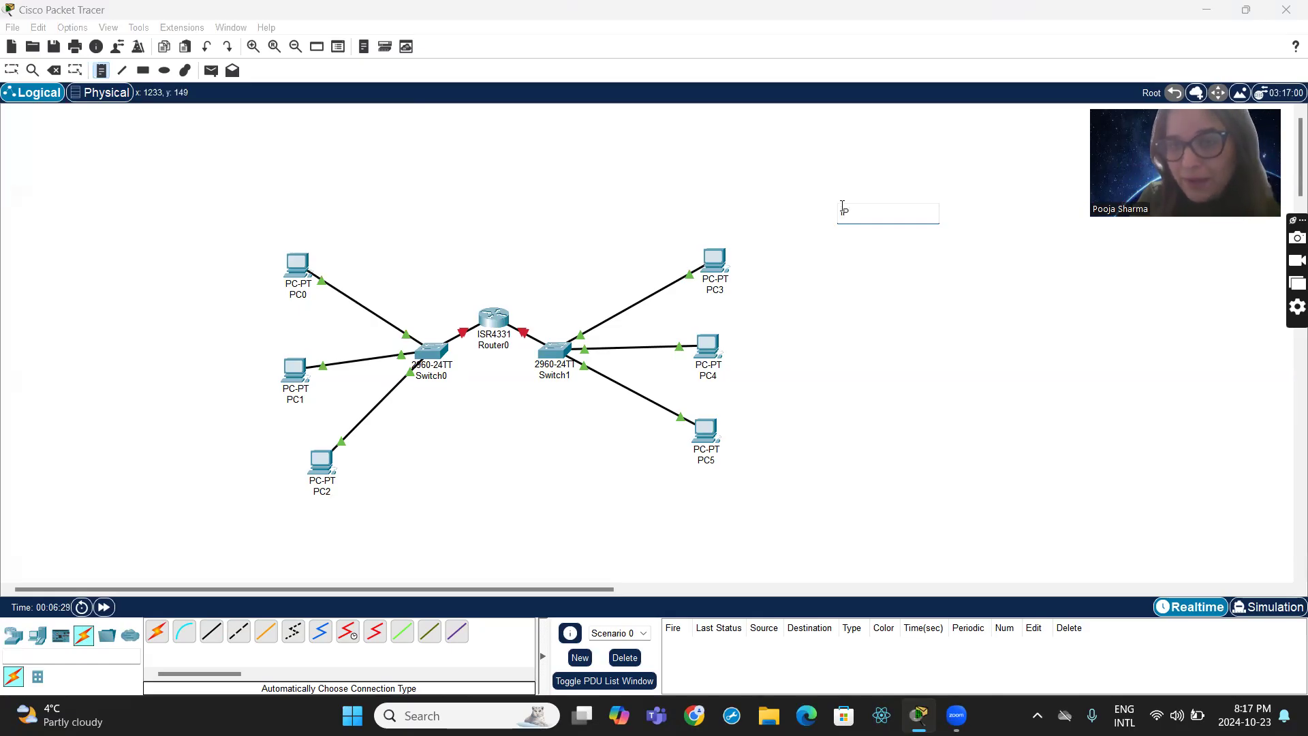
{"action": "key", "text": "Return"}
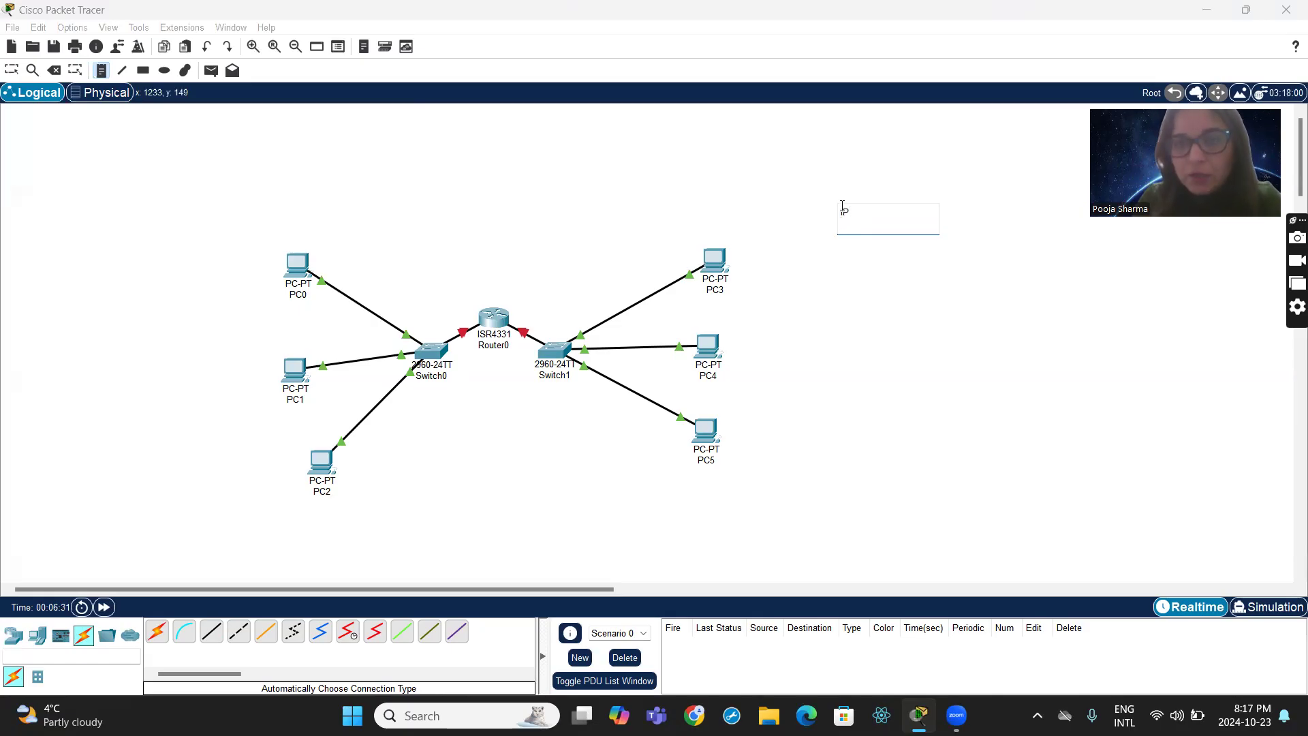
{"action": "type", "text": "Mac"}
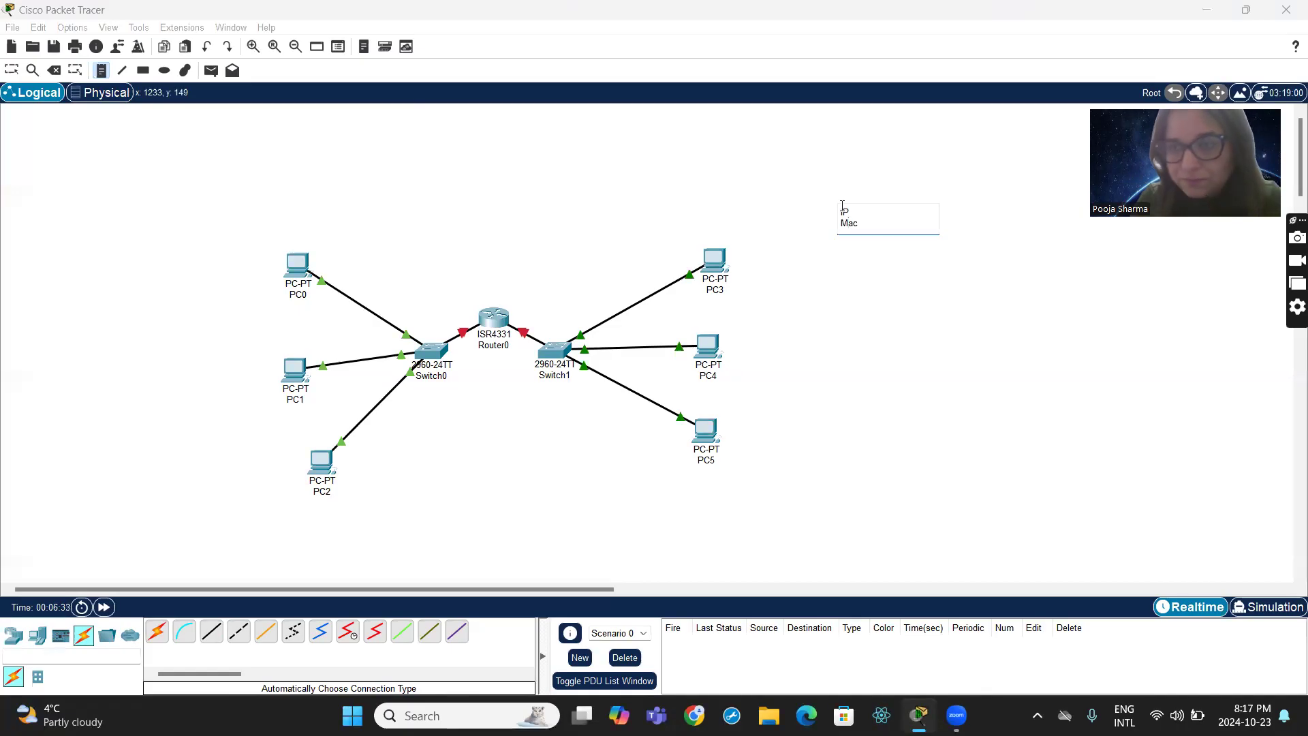
{"action": "key", "text": "Return"}
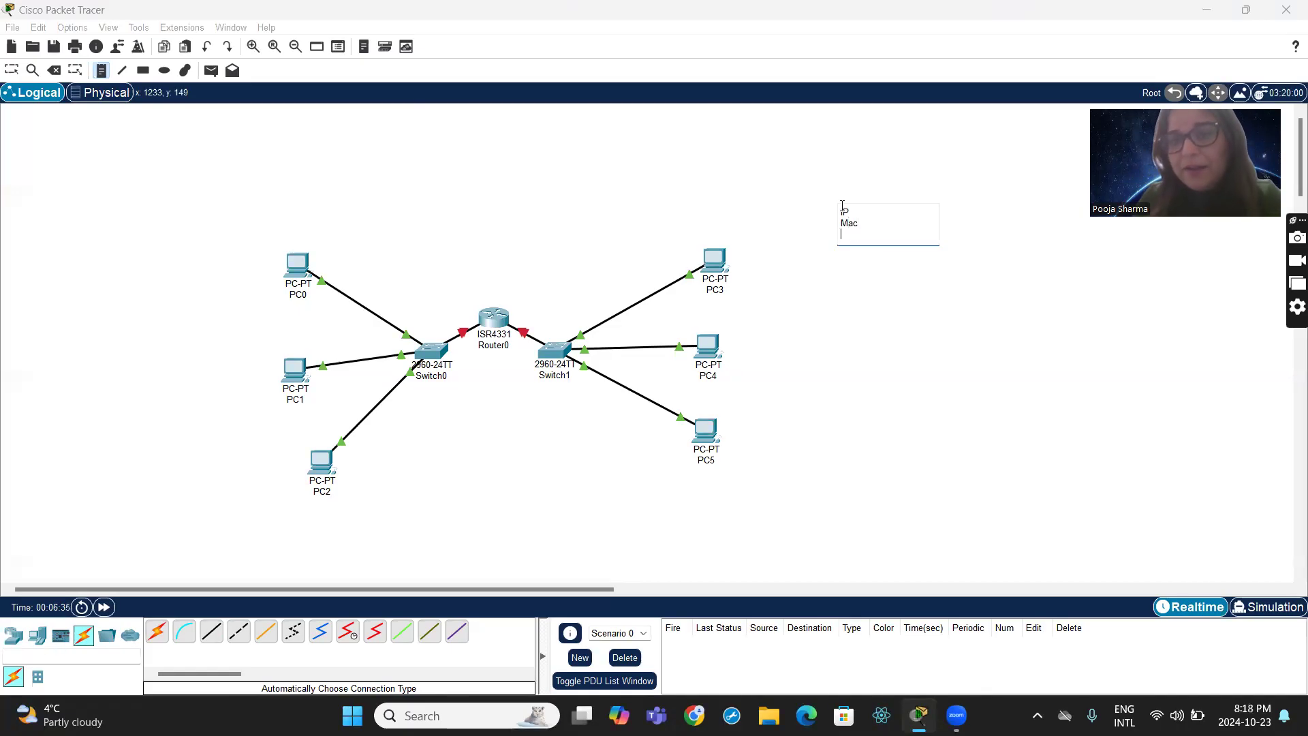
{"action": "type", "text": "Defau"}
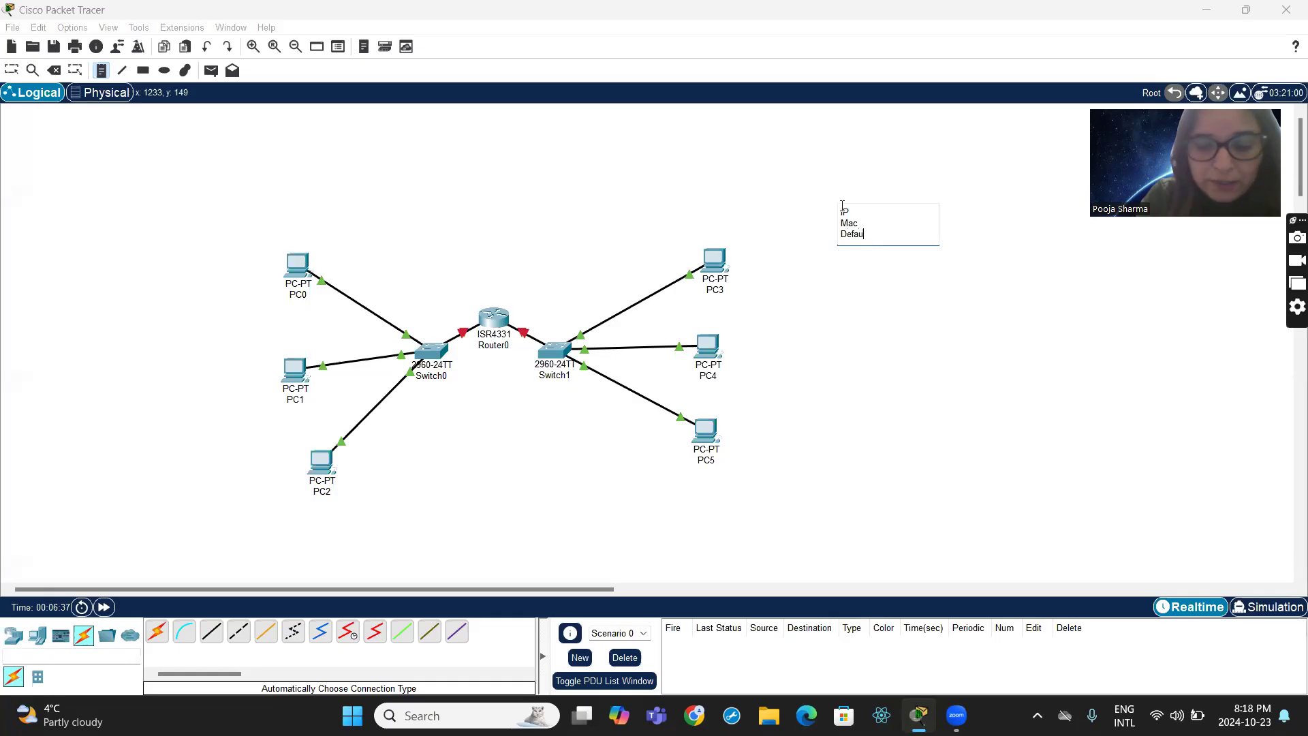
{"action": "type", "text": "lt Gate"}
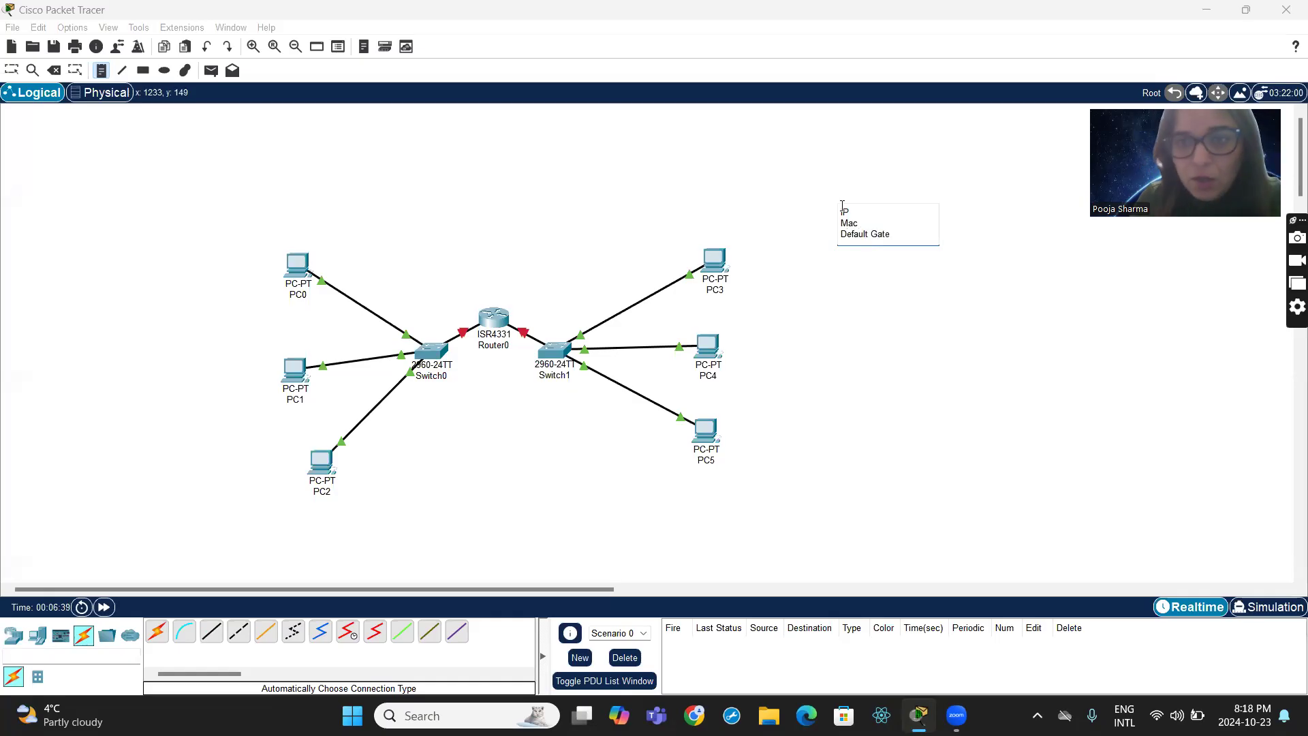
{"action": "type", "text": "way"}
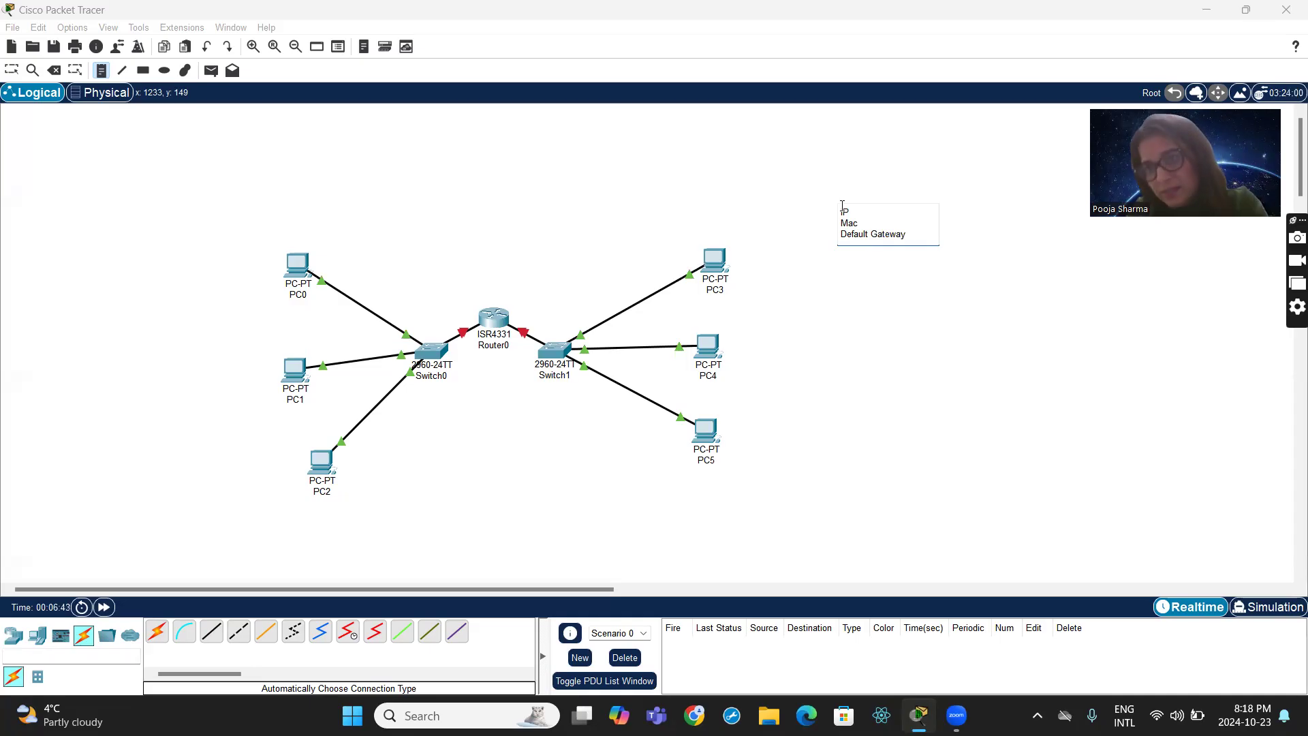
{"action": "left_click", "coordinate": [800, 324]}
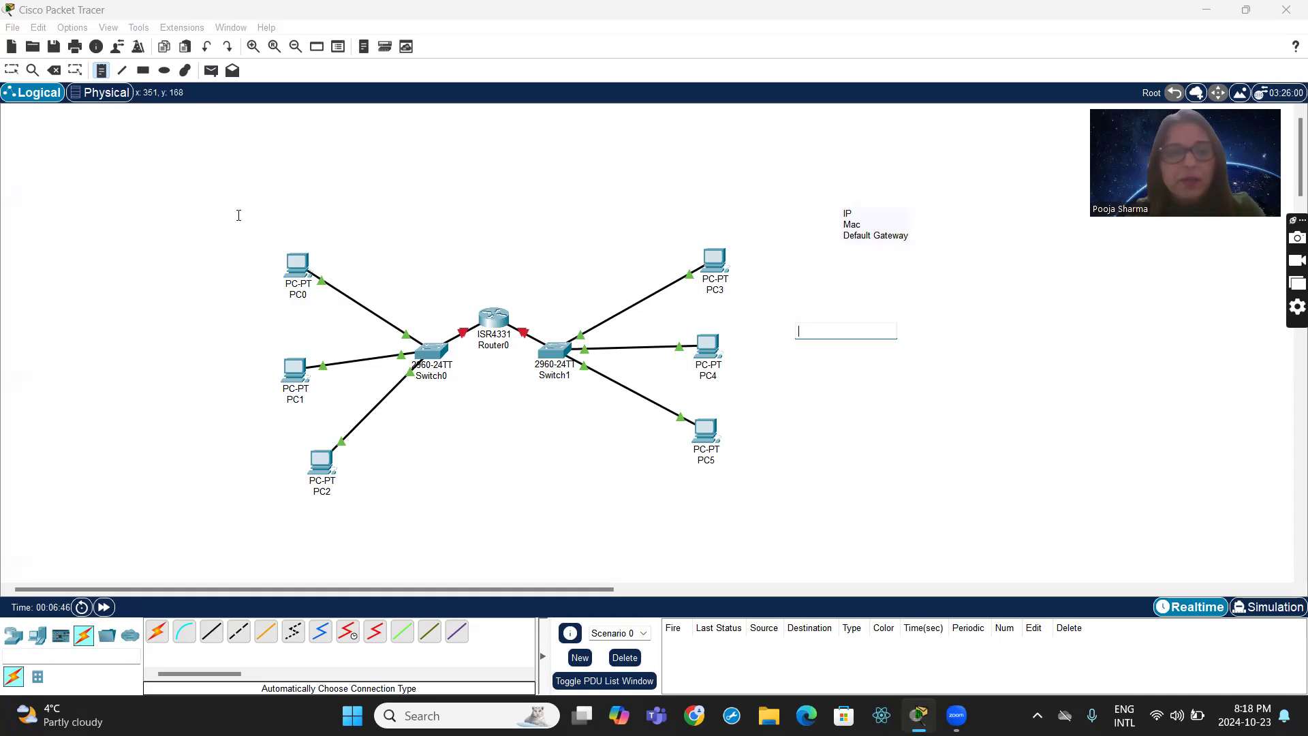
- Place a note with the IP address 192.168.10.2 just above PC0
{"action": "left_click", "coordinate": [285, 232]}
{"action": "type", "text": "192.168"}
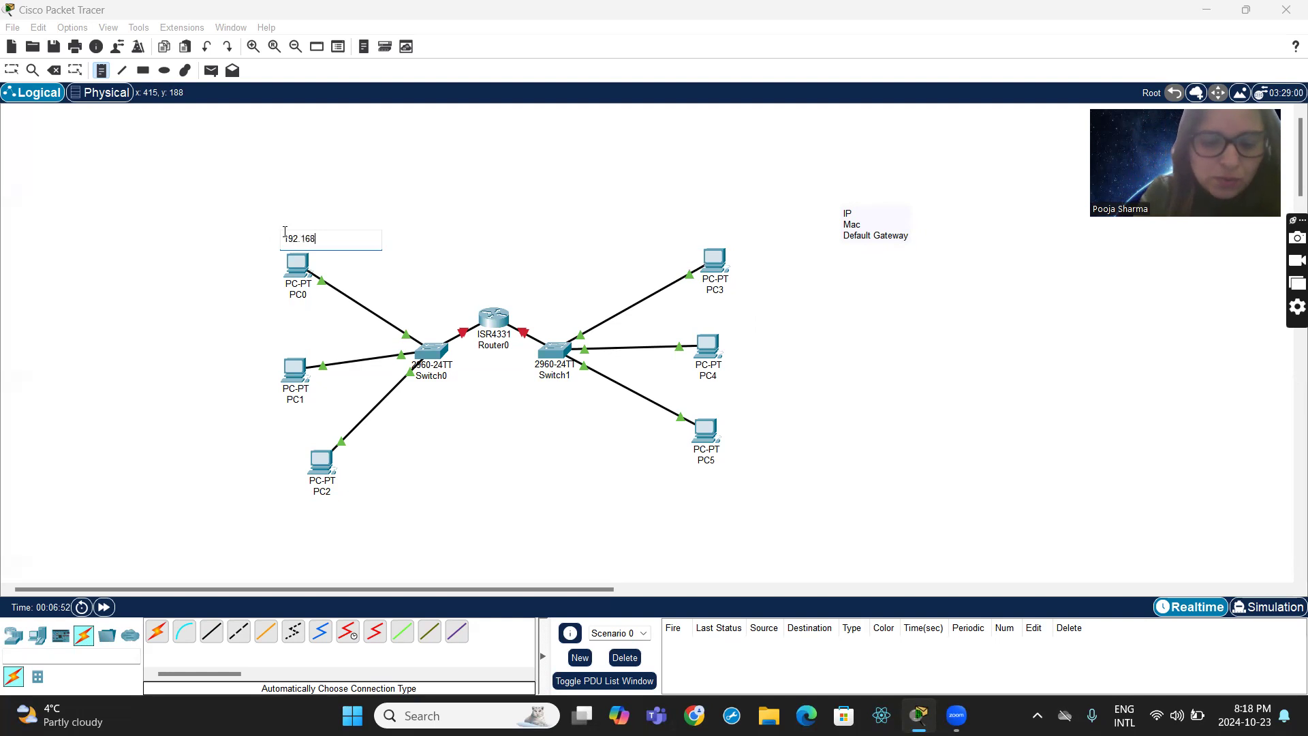
{"action": "type", "text": ".10.2"}
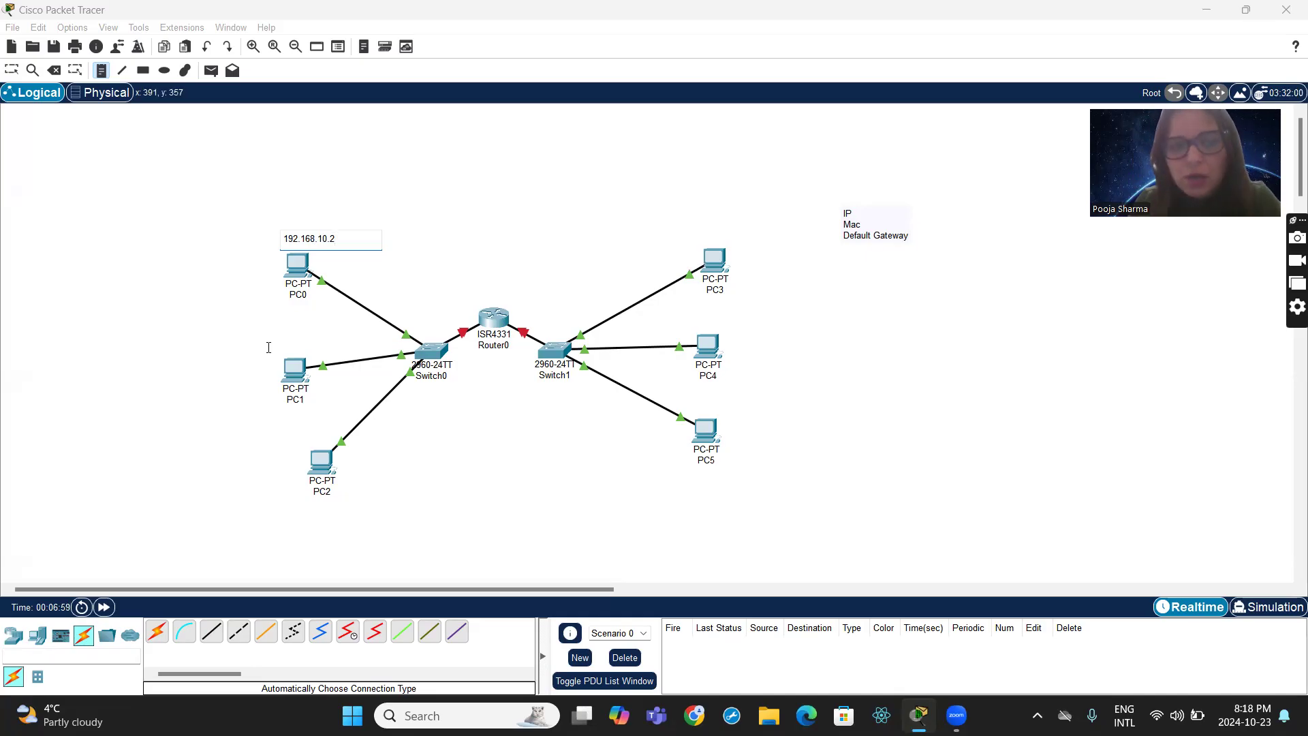
- Place a note with the IP address 192.168.10.3 just above PC1
{"action": "left_click", "coordinate": [269, 347]}
{"action": "type", "text": "192.168.10.3"}
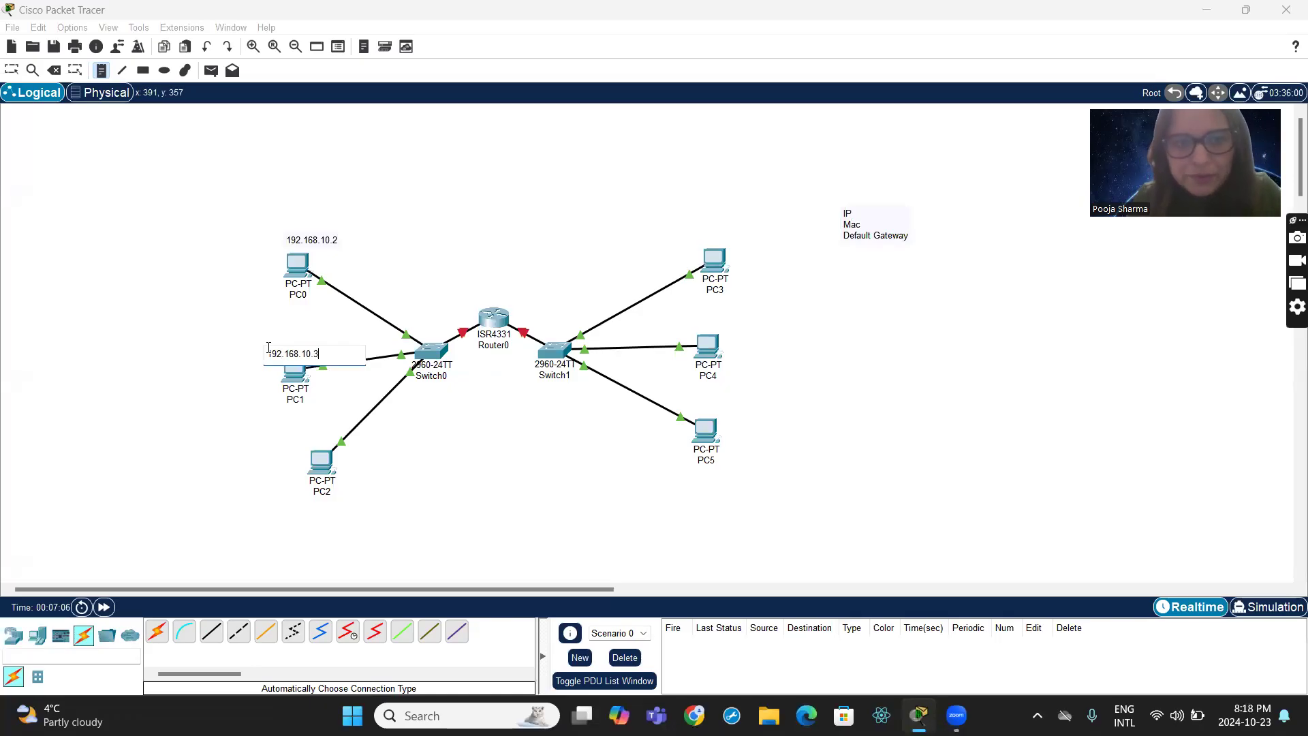
- Place a note with the IP address 192.168.10.4 just above PC2
{"action": "left_click", "coordinate": [275, 434]}
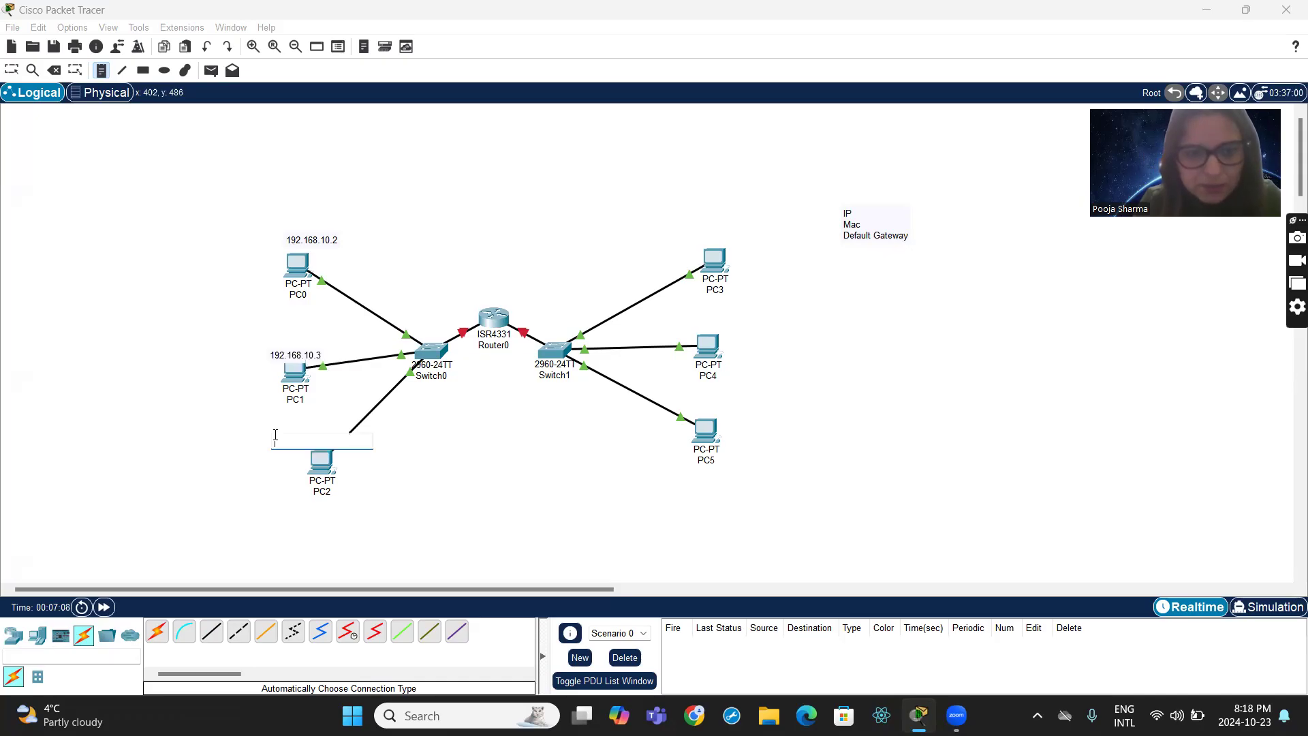
{"action": "type", "text": "192"}
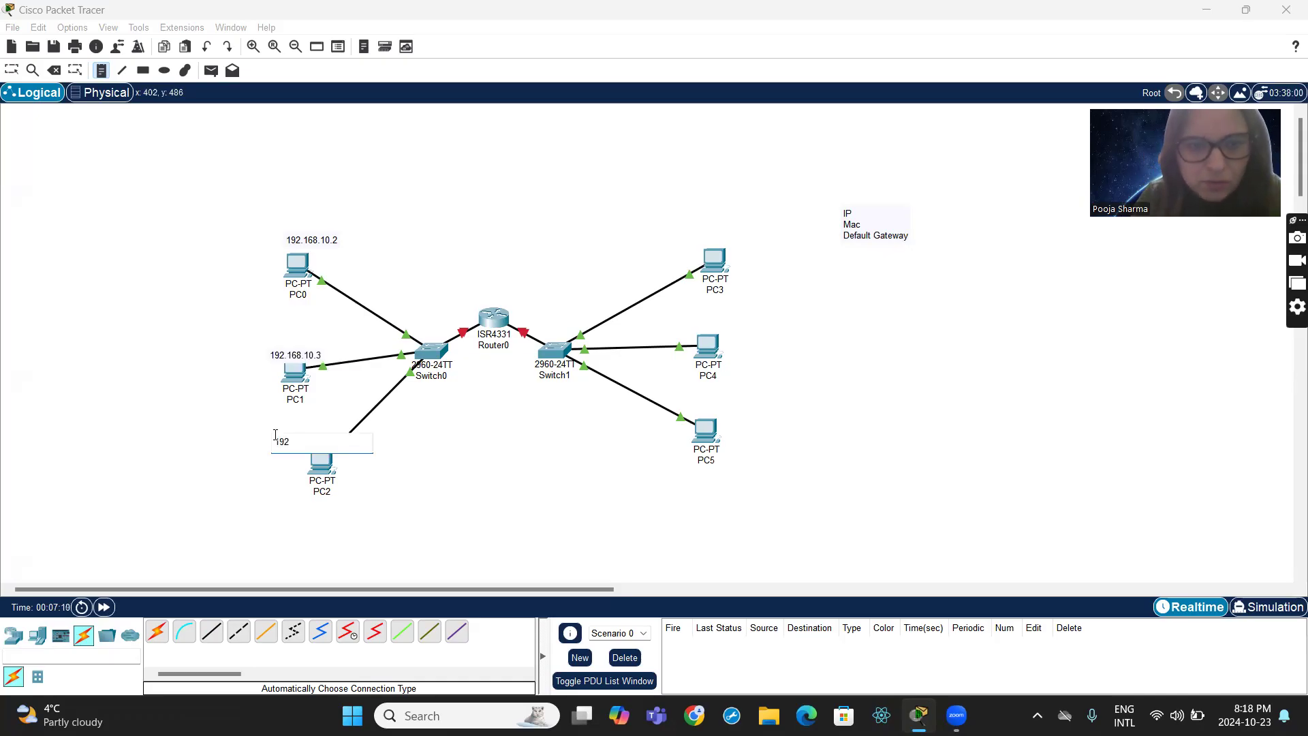
{"action": "type", "text": ".168.10.4"}
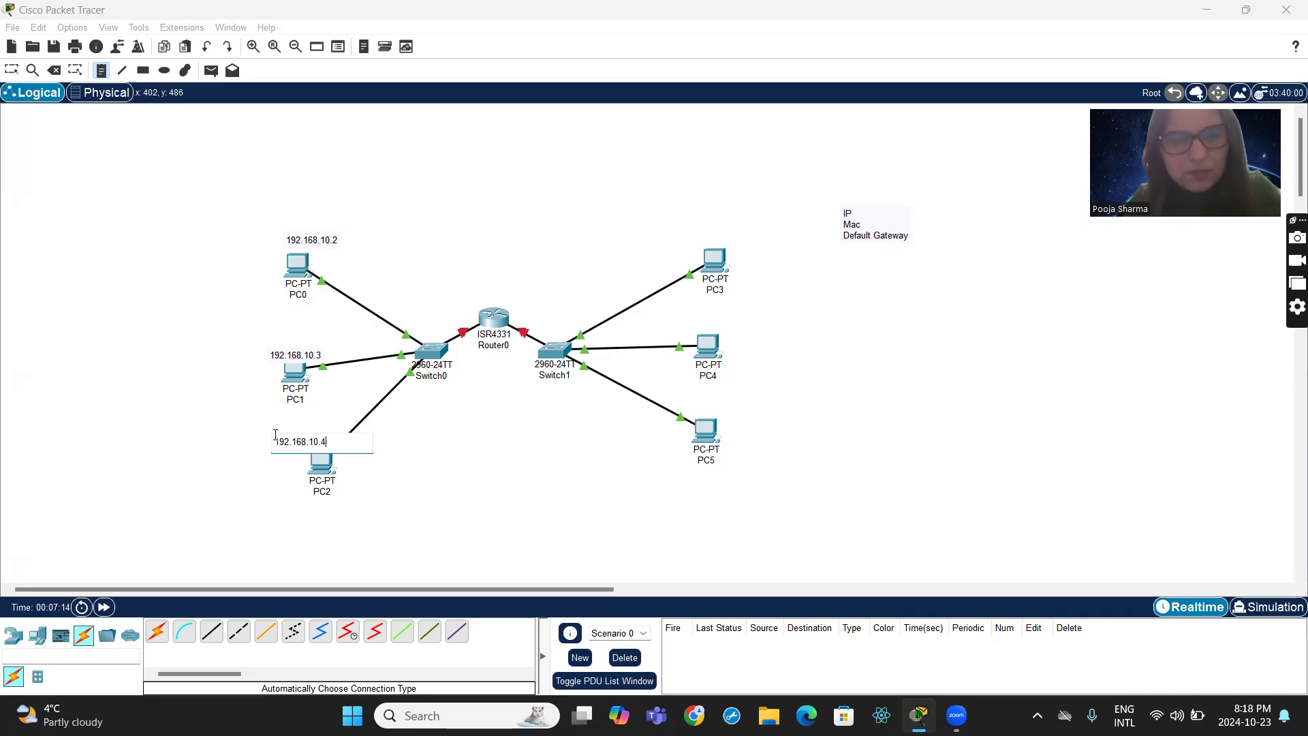
- Label PC3 with a note reading 192.168.20.2 next to its icon
{"action": "left_click", "coordinate": [731, 234]}
{"action": "type", "text": "192.168"}
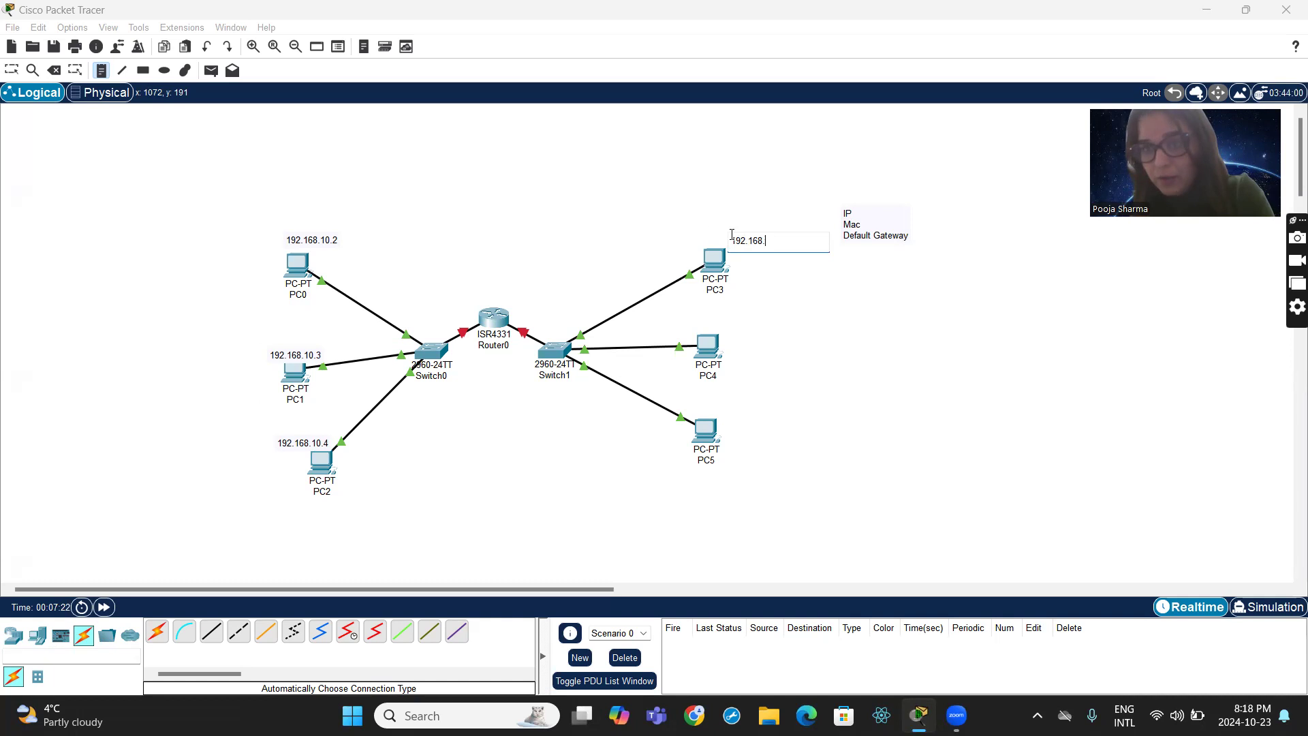
{"action": "type", "text": ".20.2"}
- Label PC4 with a note reading 192.168.20.3 next to its icon
{"action": "left_click", "coordinate": [724, 328]}
{"action": "type", "text": "192.168.20.3"}
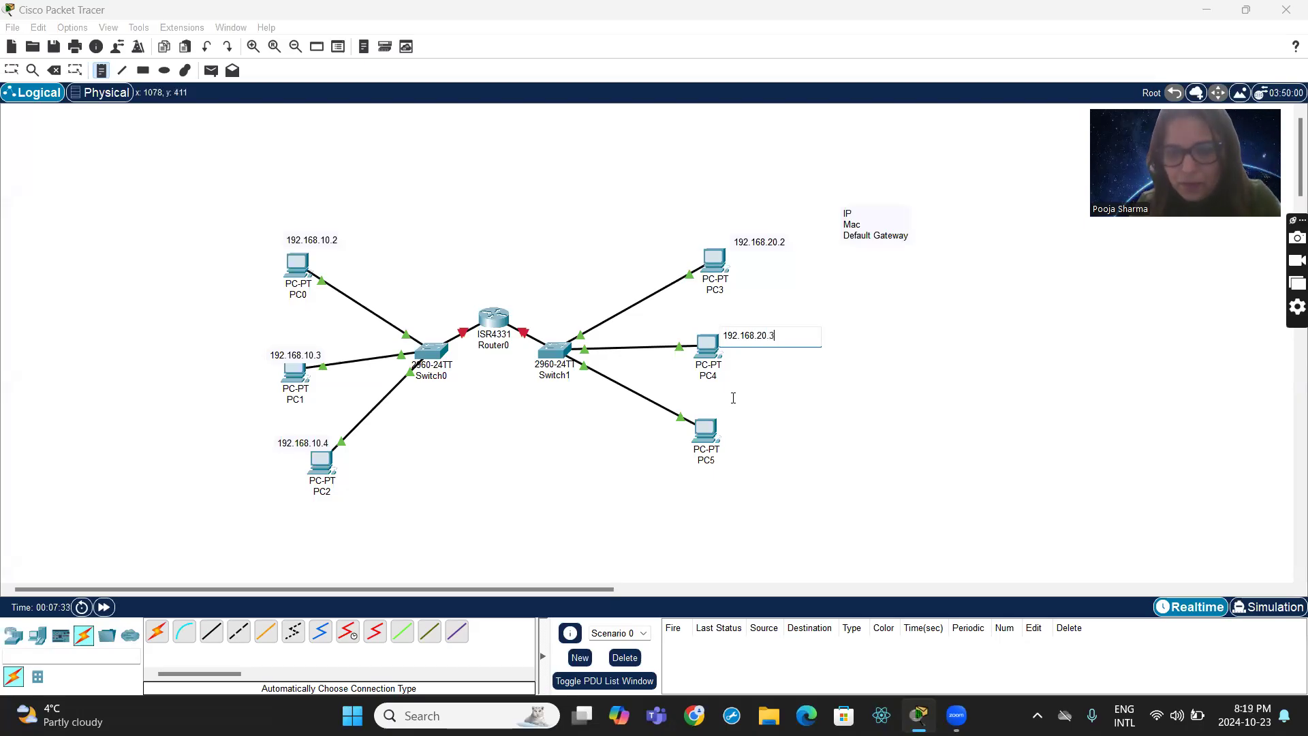
- Label PC5 with a note reading 192.168.20.4 next to its icon
{"action": "left_click", "coordinate": [725, 418]}
{"action": "type", "text": "19"}
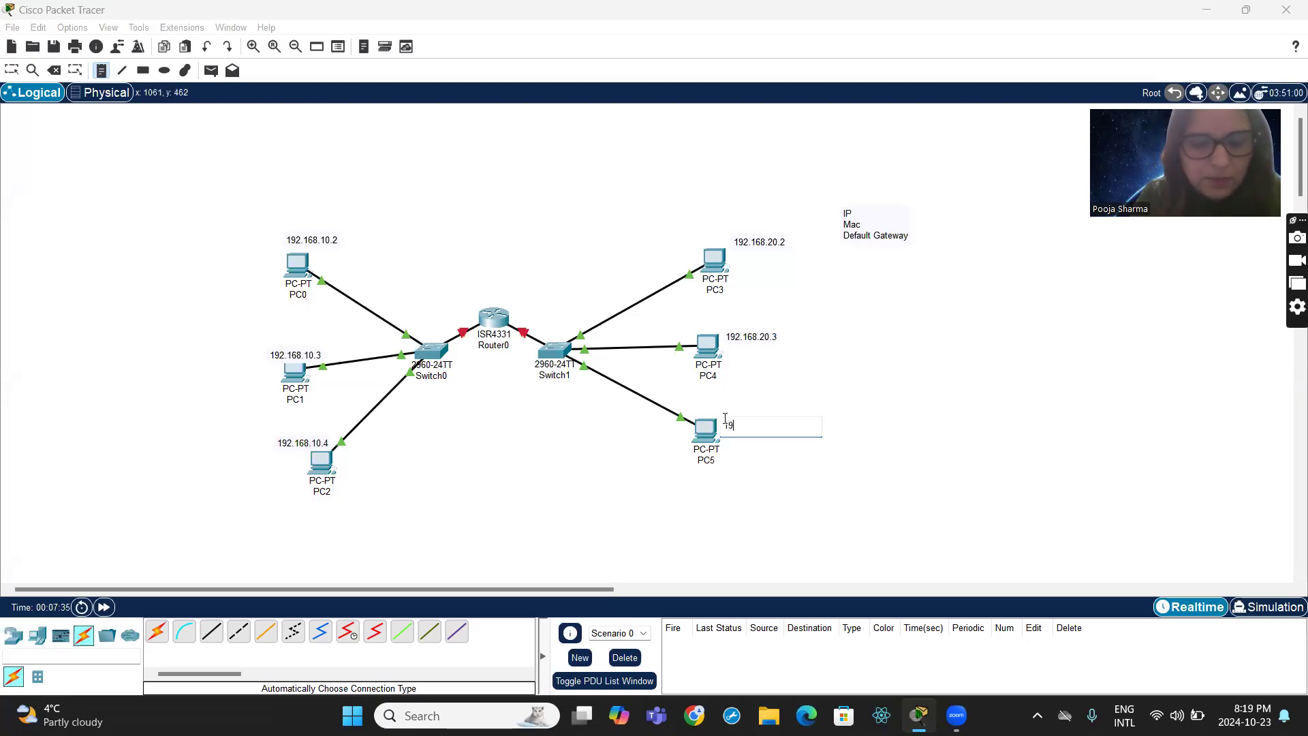
{"action": "type", "text": "2.168.20.4"}
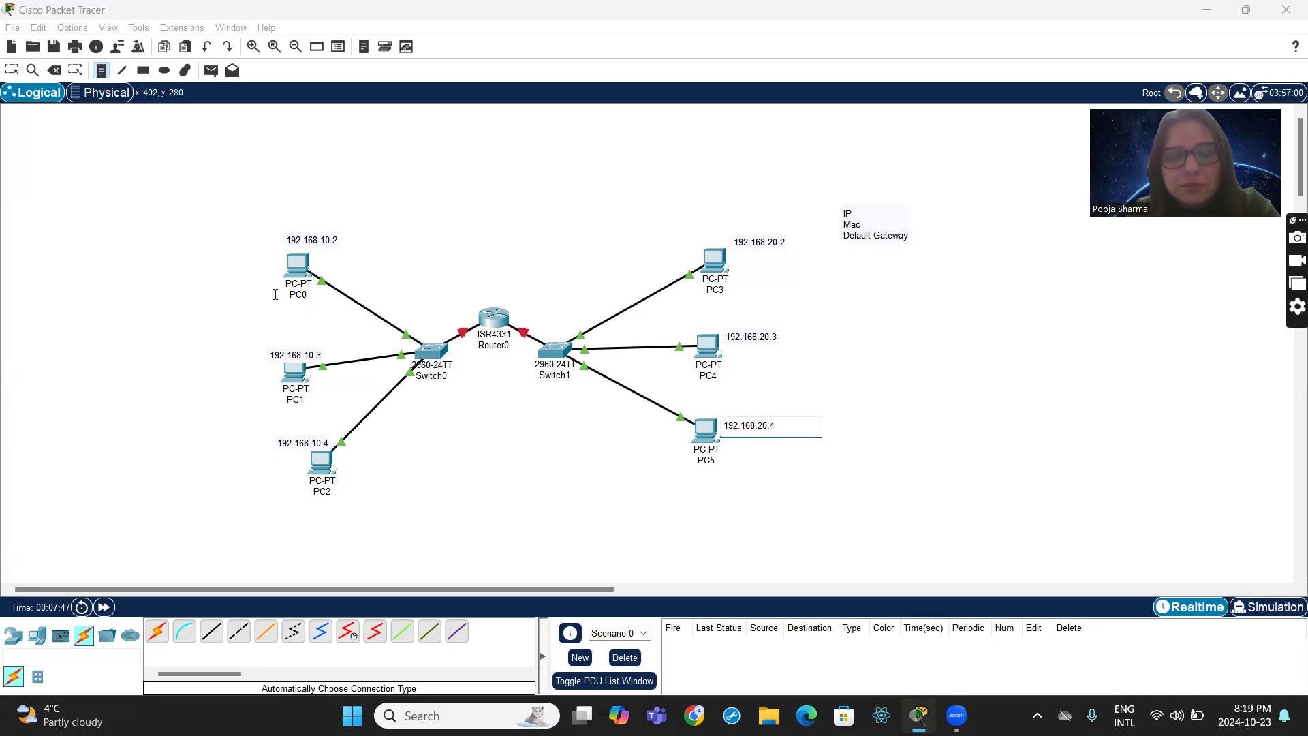
{"action": "left_click", "coordinate": [101, 77]}
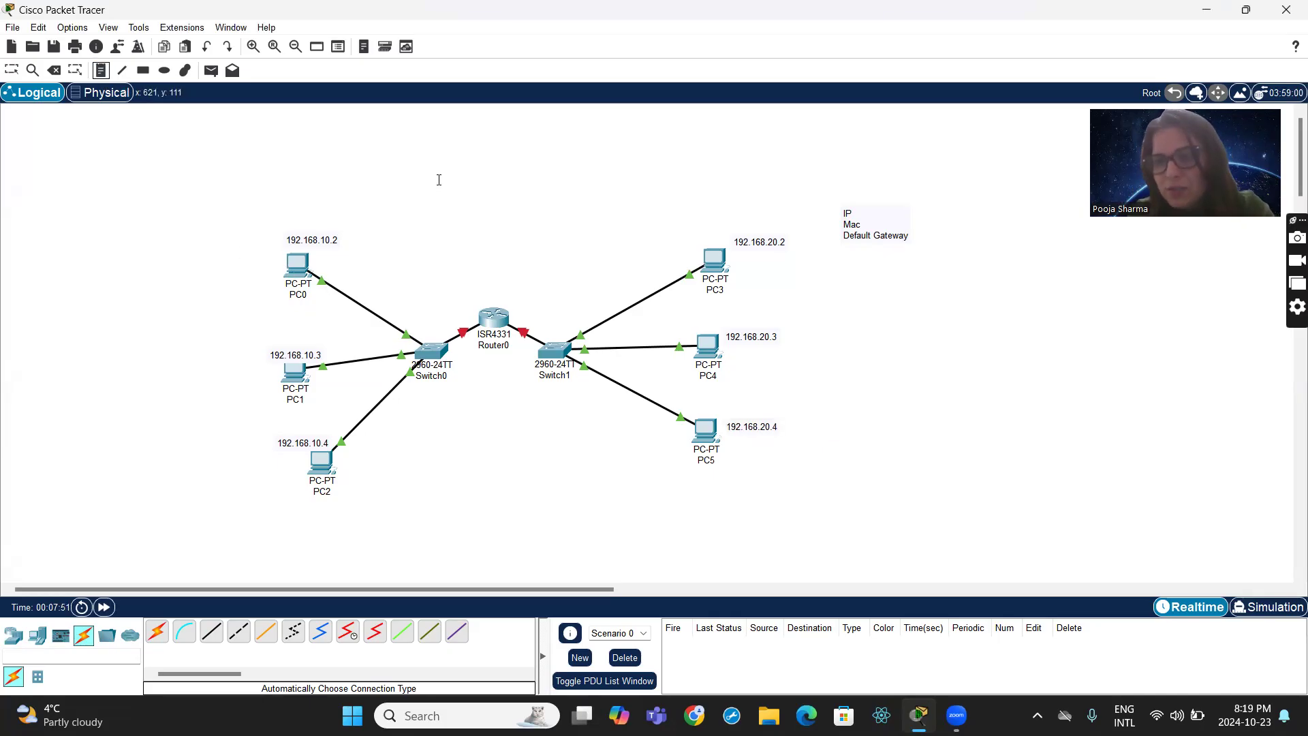
{"action": "left_click", "coordinate": [233, 300]}
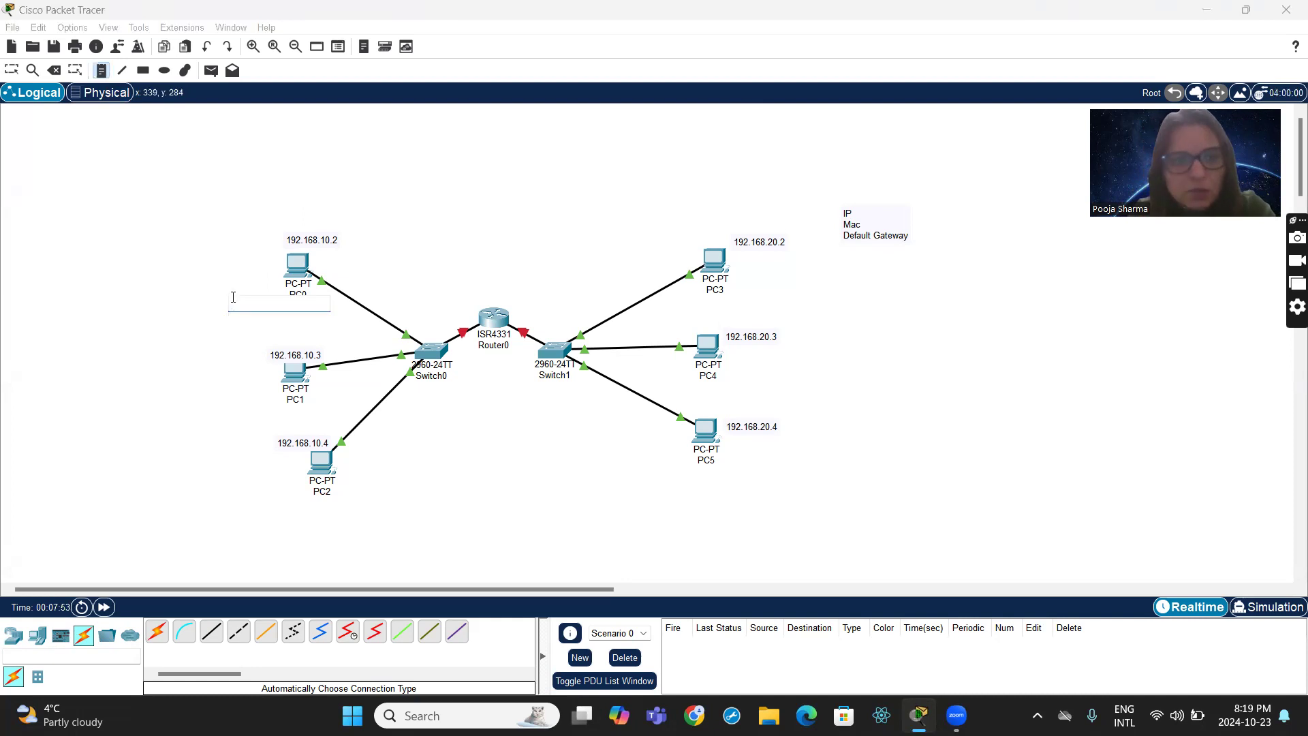
{"action": "left_click", "coordinate": [90, 265]}
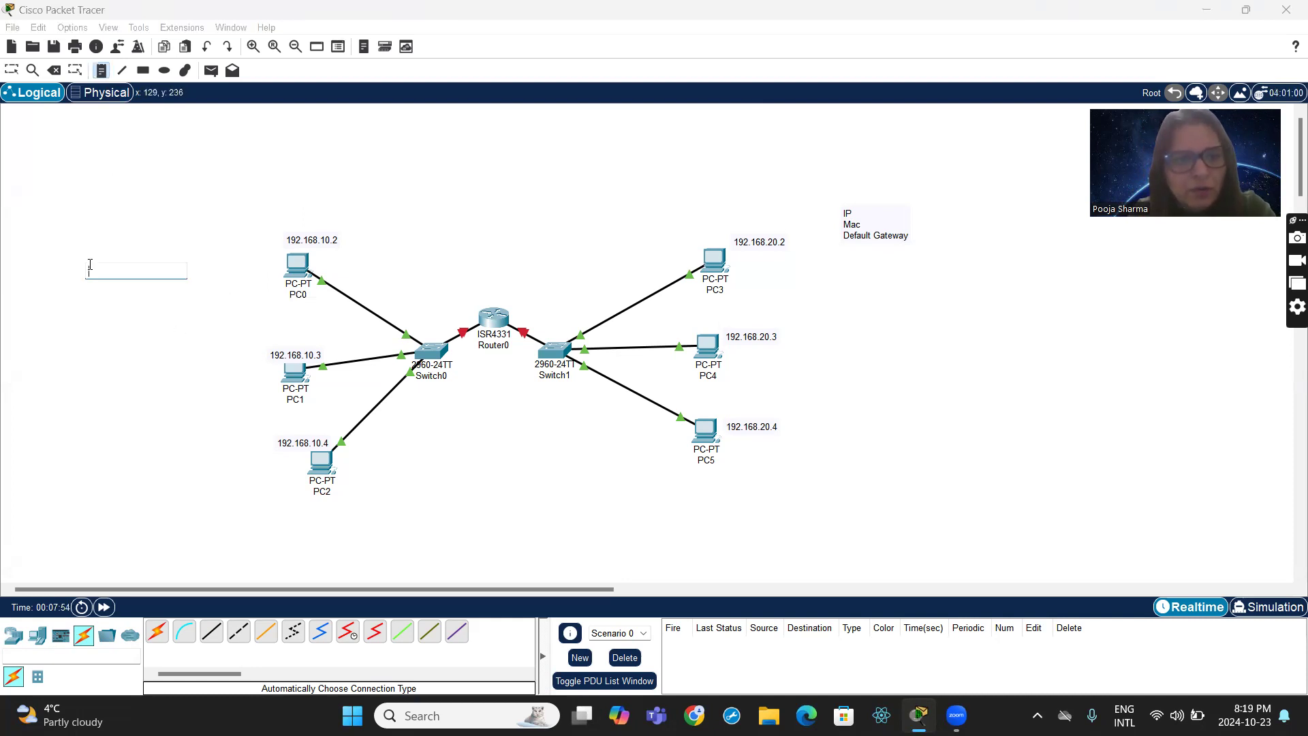
{"action": "left_click", "coordinate": [159, 230]}
{"action": "left_click", "coordinate": [102, 72]}
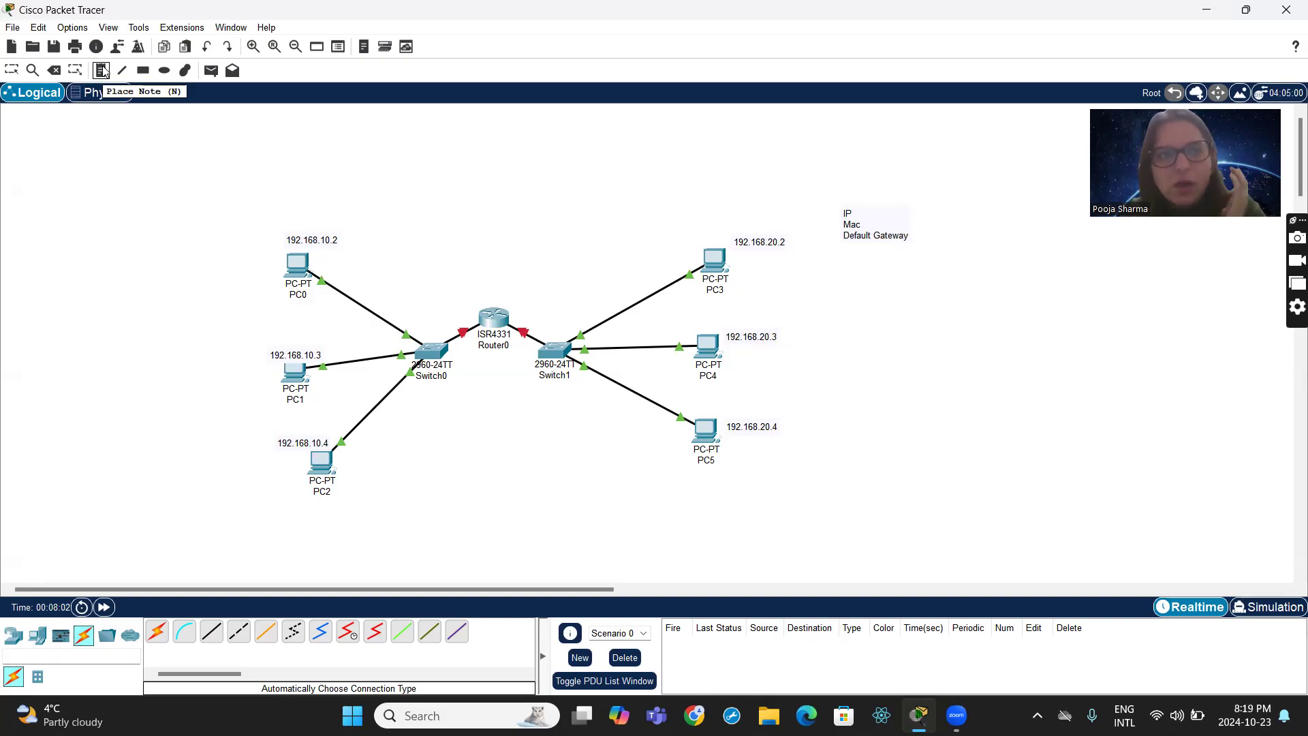
{"action": "left_click", "coordinate": [102, 70]}
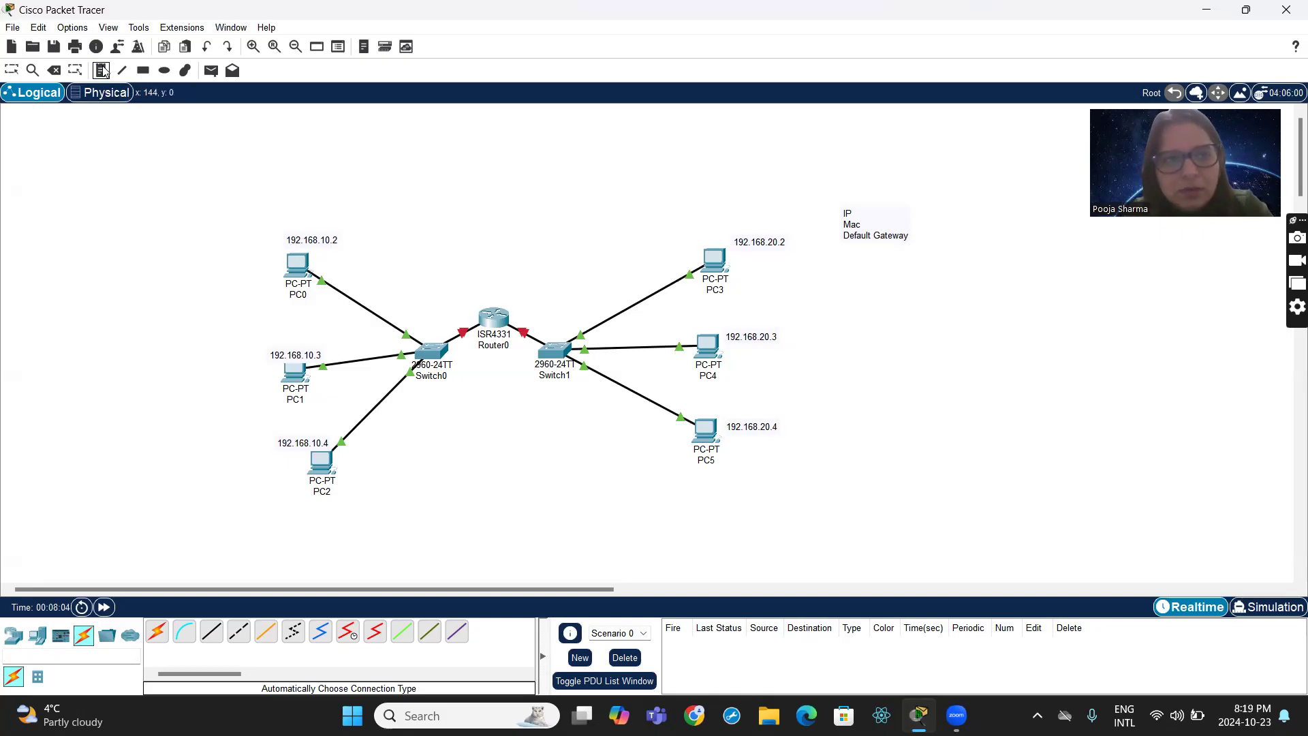
{"action": "left_click", "coordinate": [64, 187]}
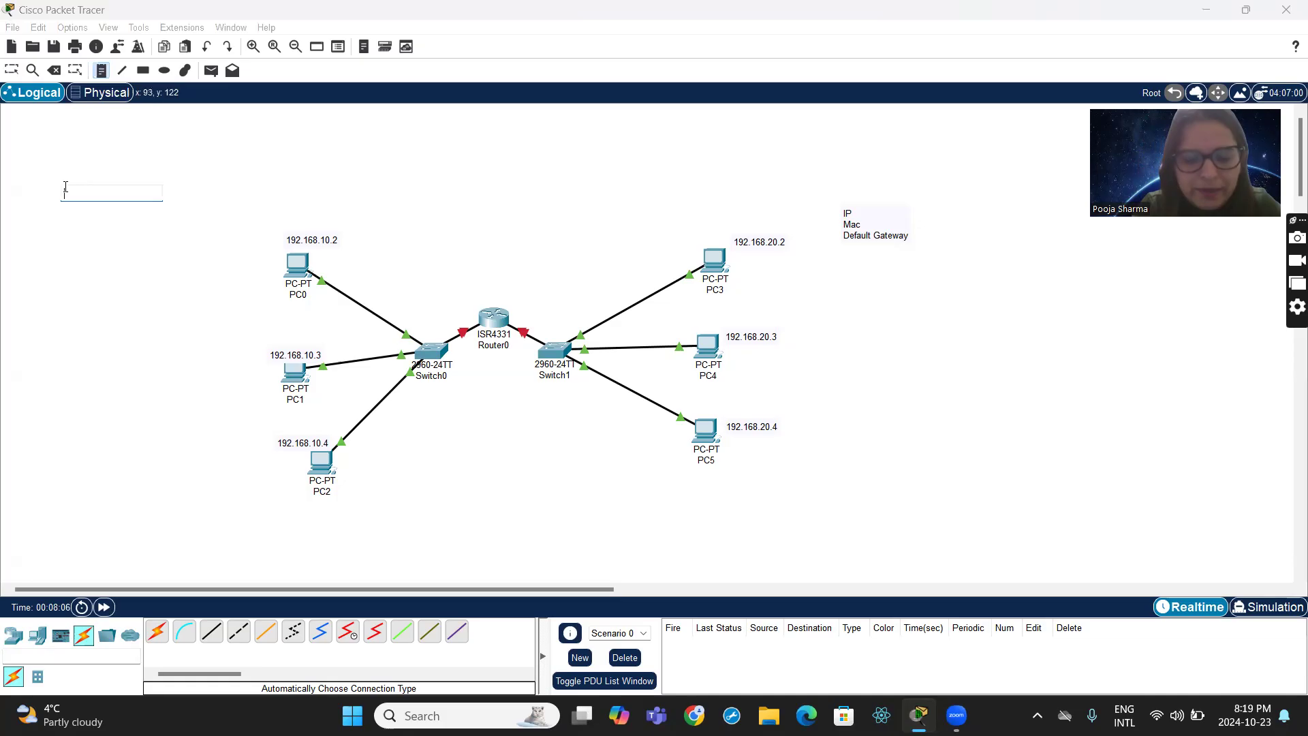
{"action": "left_click", "coordinate": [102, 71]}
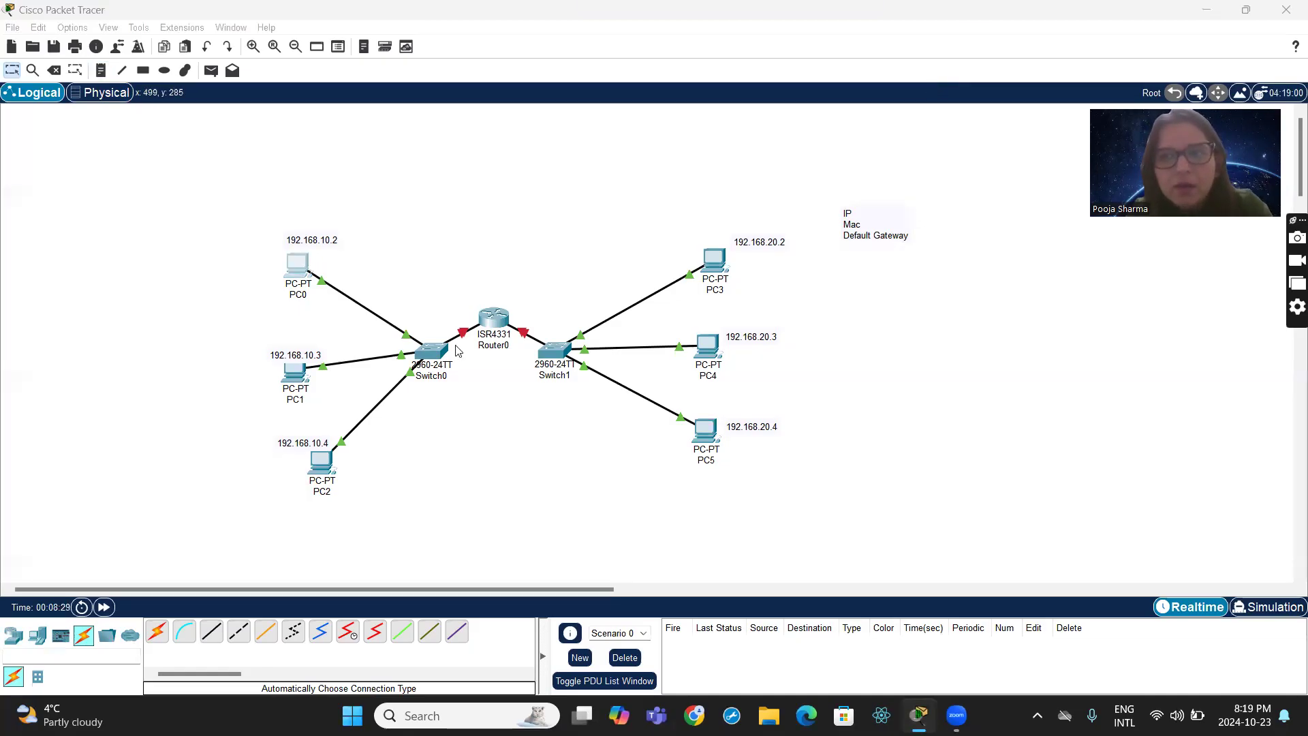
- Give PC0 the static IPv4 address 192.168.10.2 with subnet mask 255.255.255.0 in its IP configuration
{"action": "left_click", "coordinate": [302, 267]}
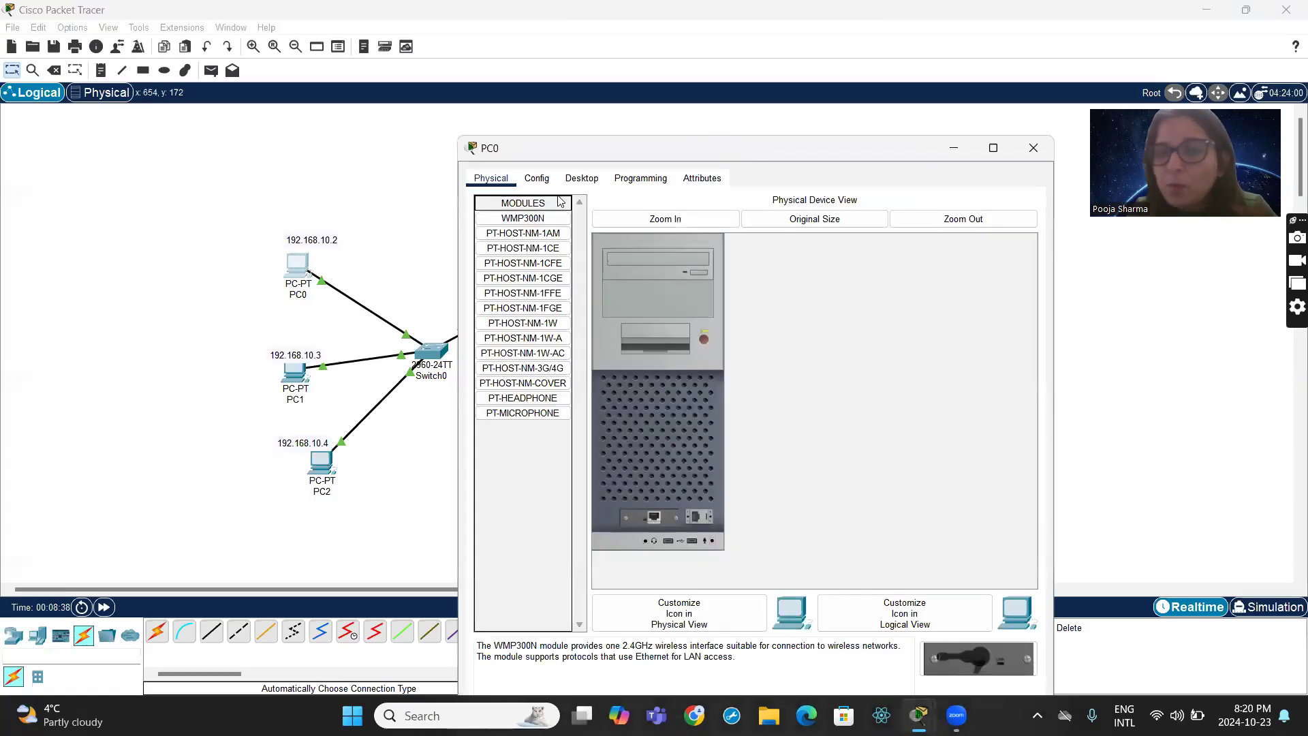
{"action": "left_click", "coordinate": [548, 181]}
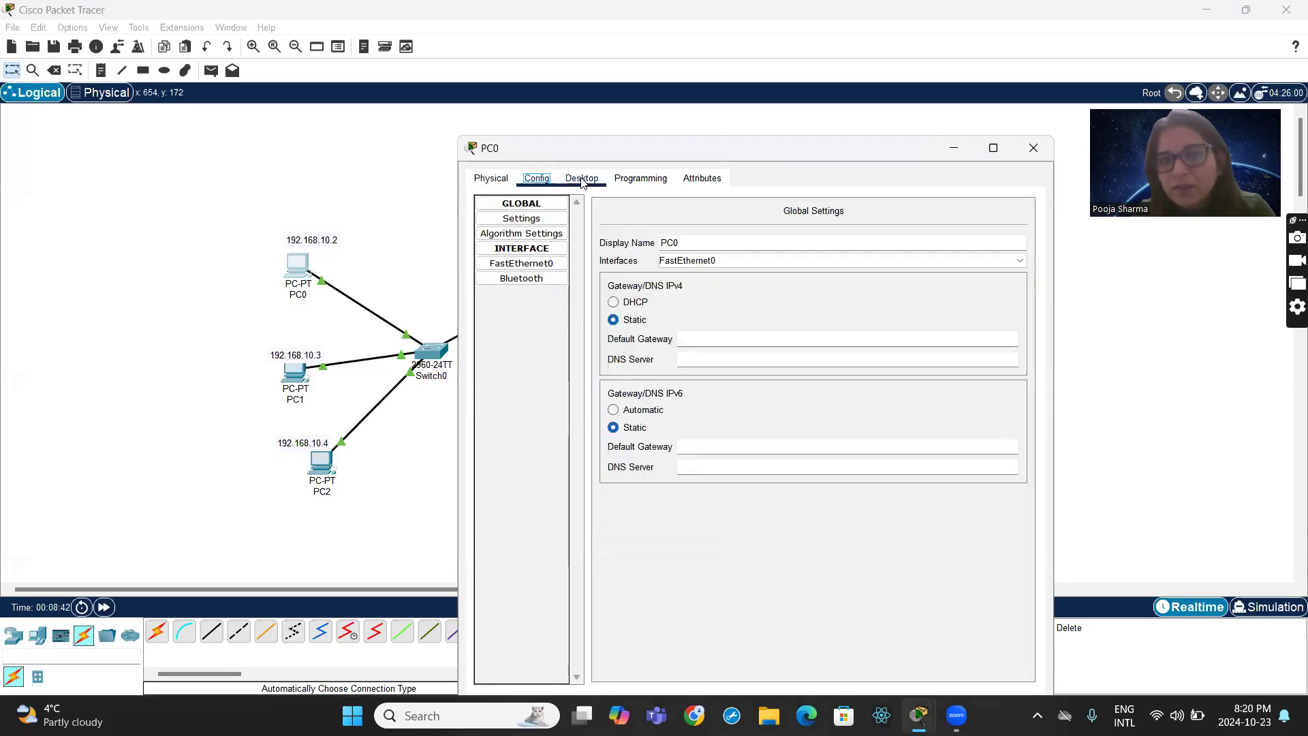
{"action": "left_click", "coordinate": [583, 180]}
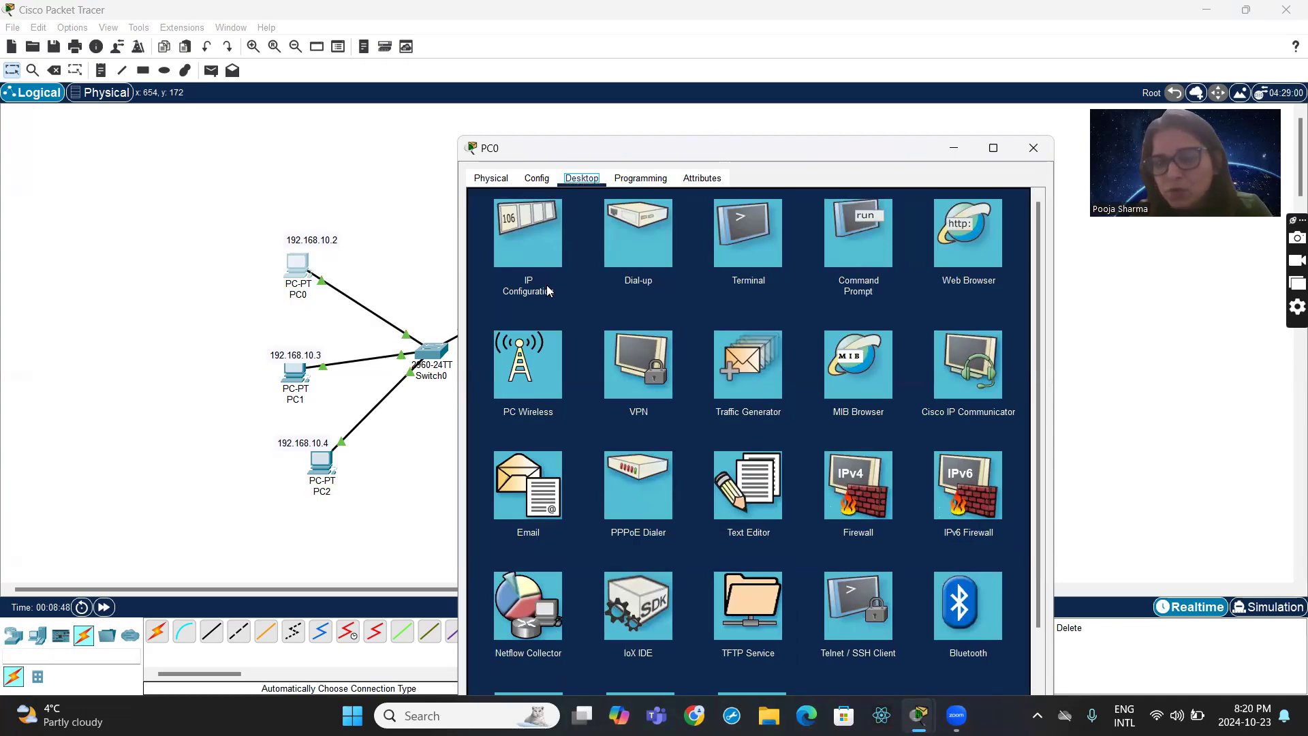
{"action": "left_click", "coordinate": [539, 259]}
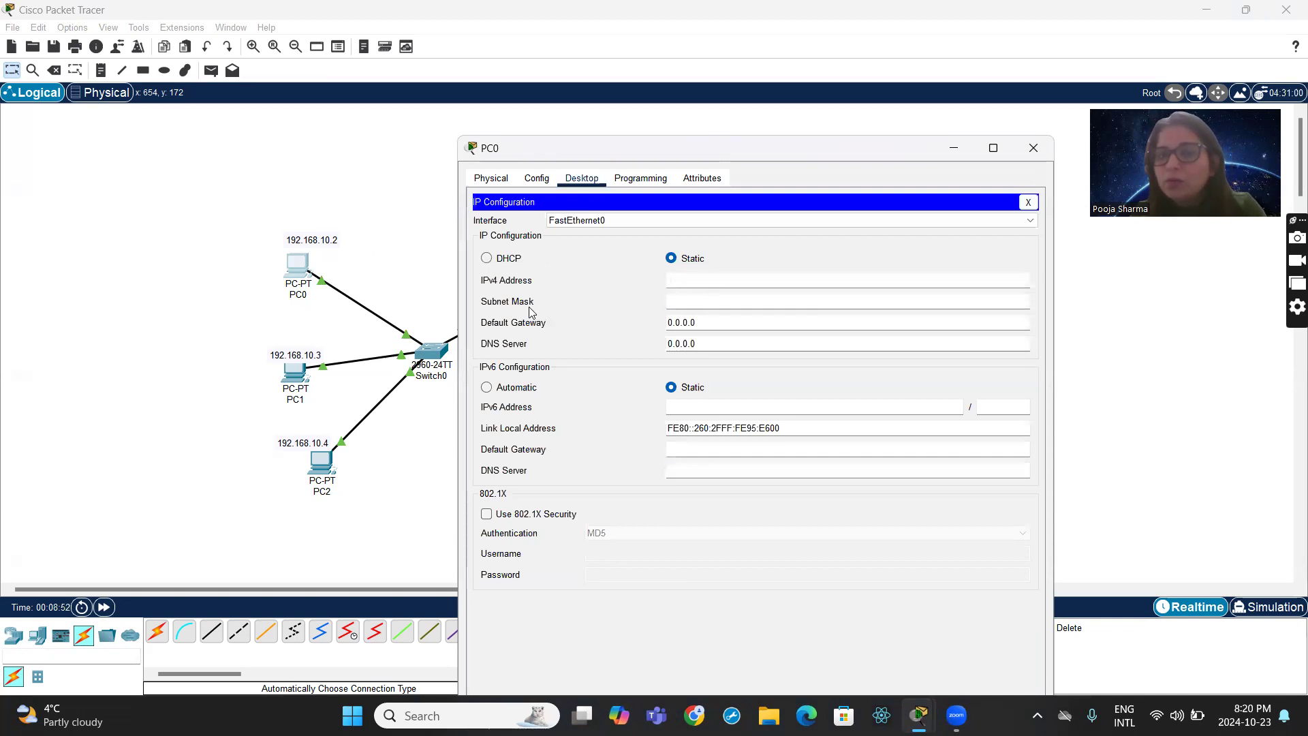
{"action": "left_click", "coordinate": [703, 284]}
{"action": "type", "text": "192.168.10.2"}
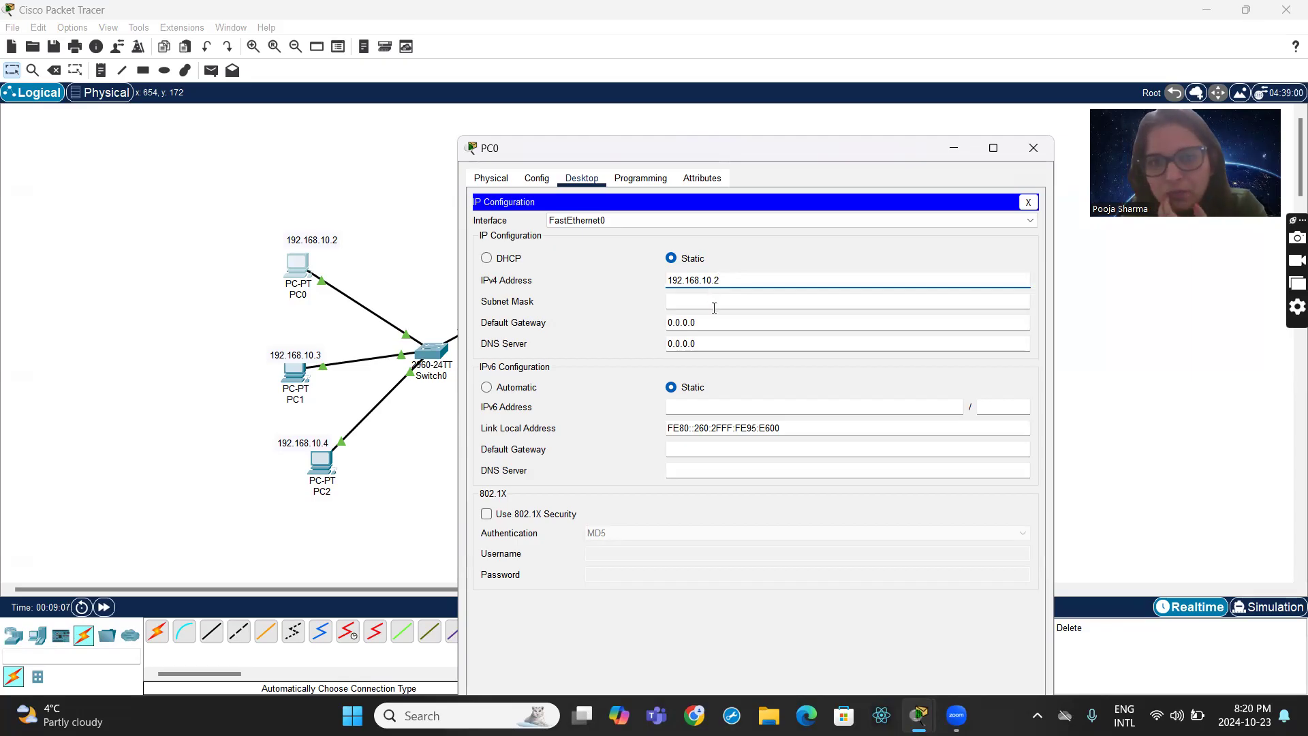
{"action": "left_click", "coordinate": [714, 308]}
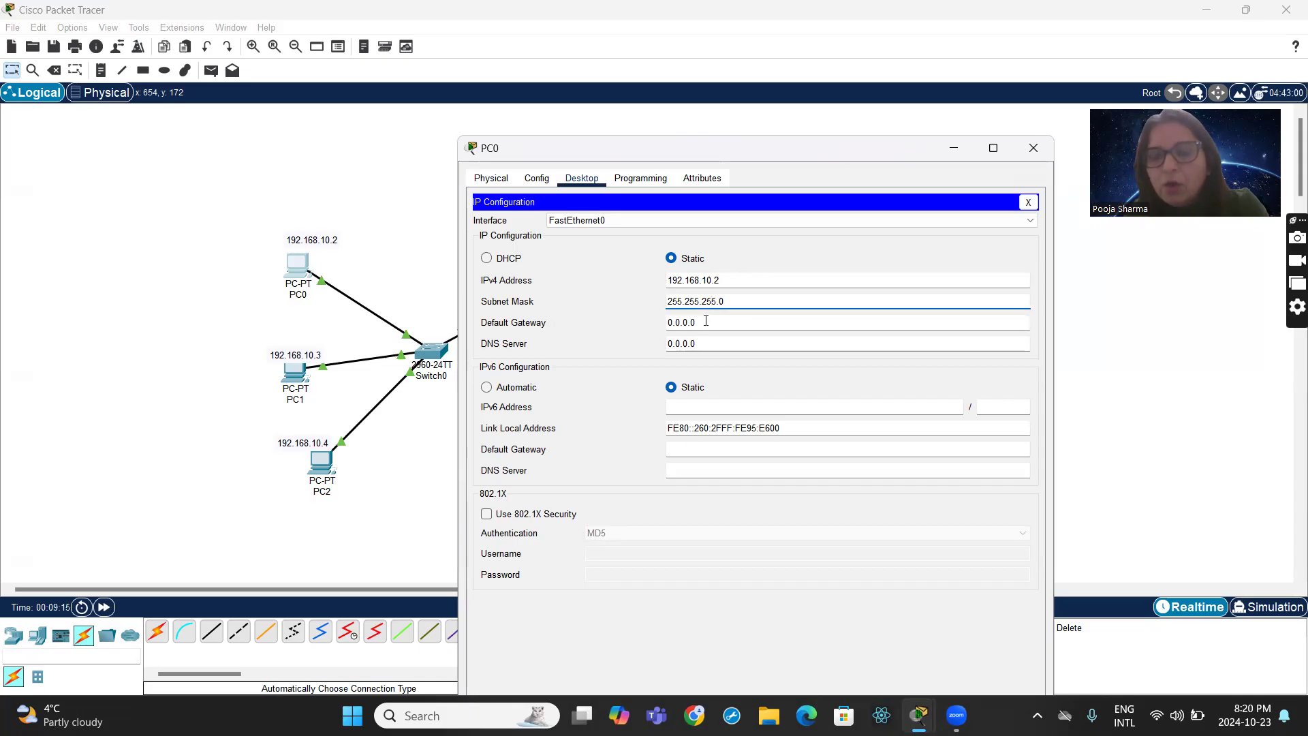
- Set PC0's IPv4 default gateway to 192.168.10.1 and close its device window
{"action": "double_click", "coordinate": [706, 320]}
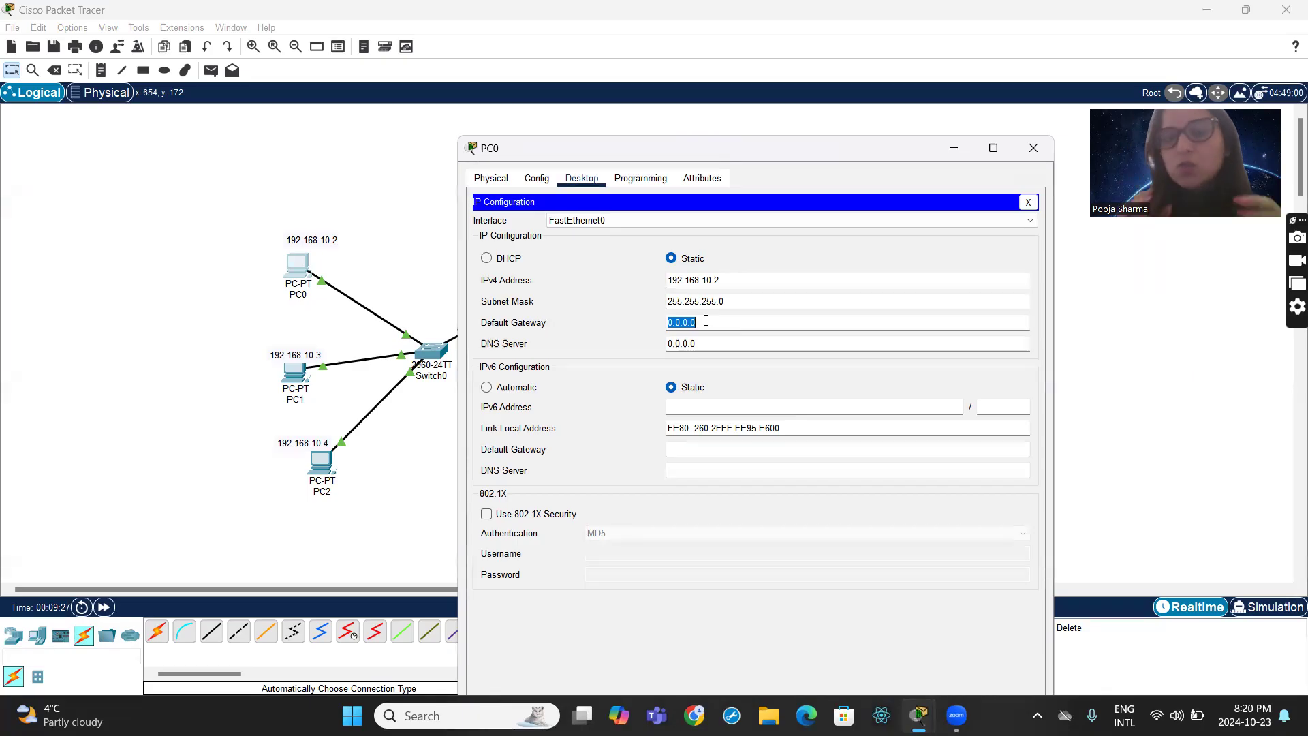
{"action": "type", "text": "19"}
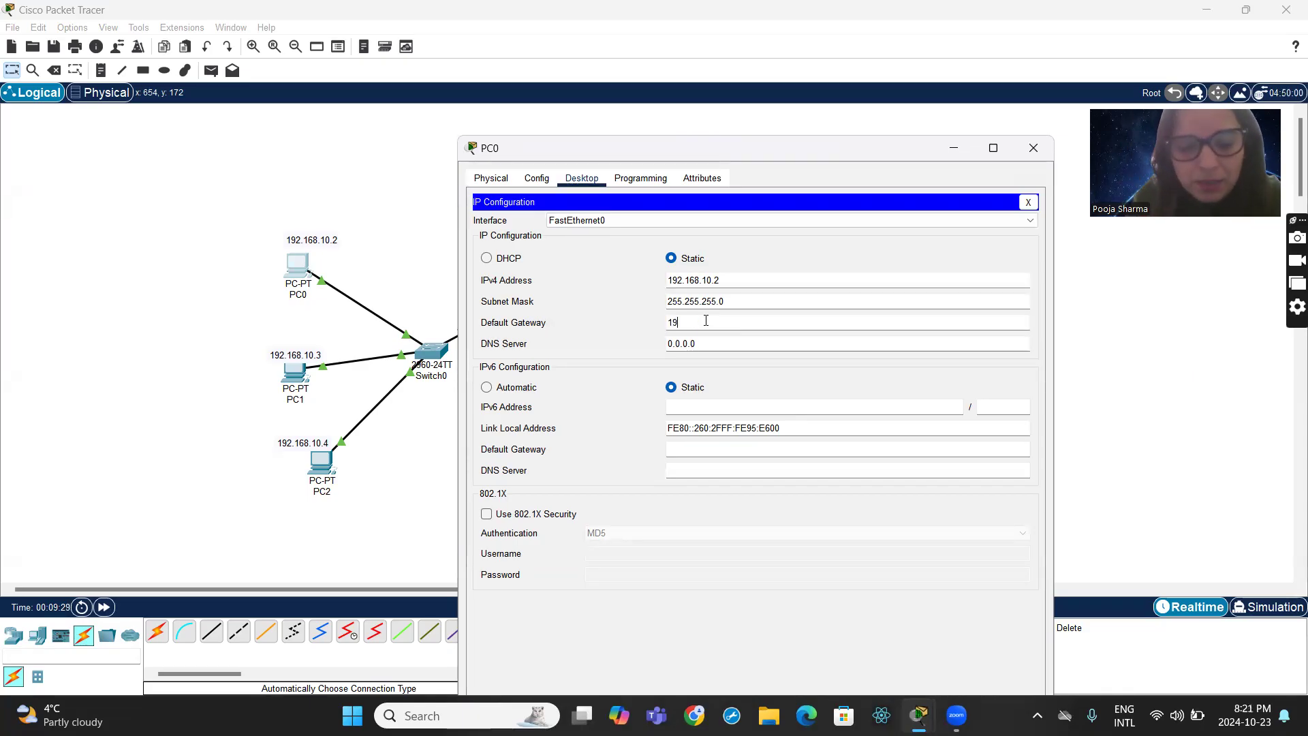
{"action": "type", "text": "2.168.10.1"}
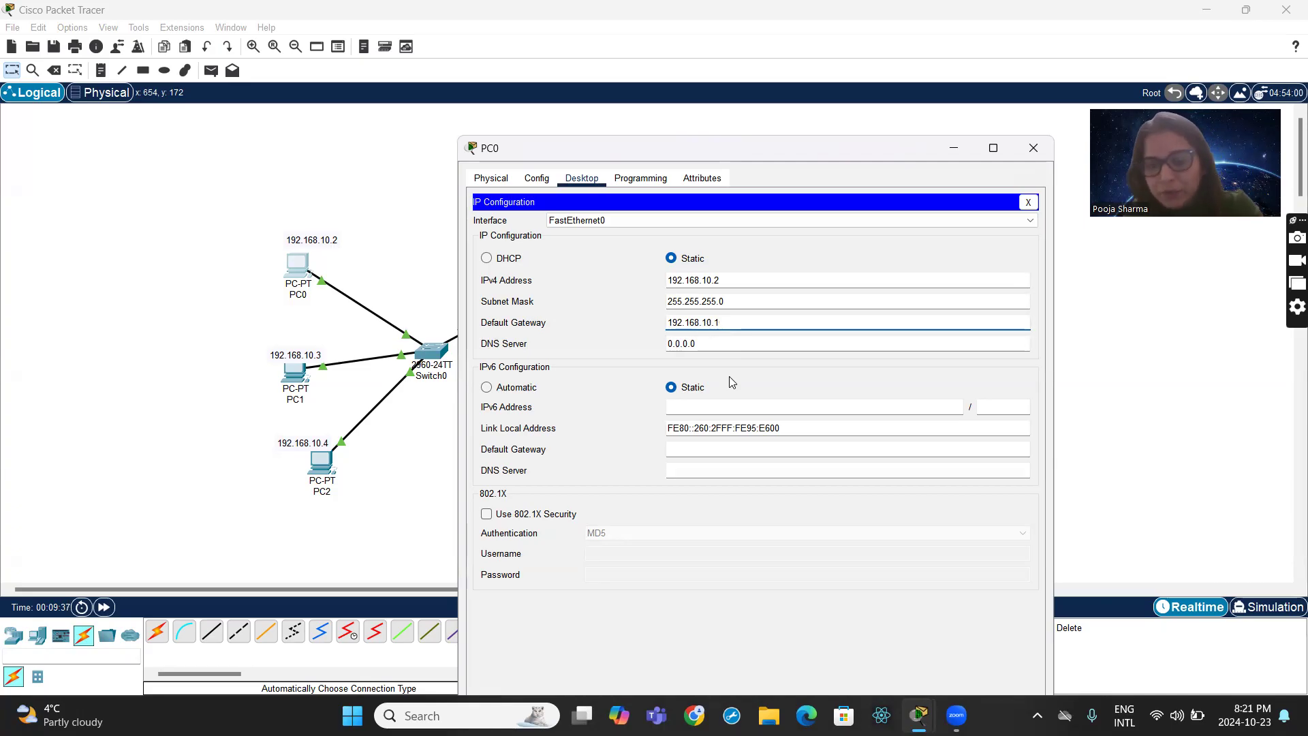
{"action": "left_click", "coordinate": [1028, 154]}
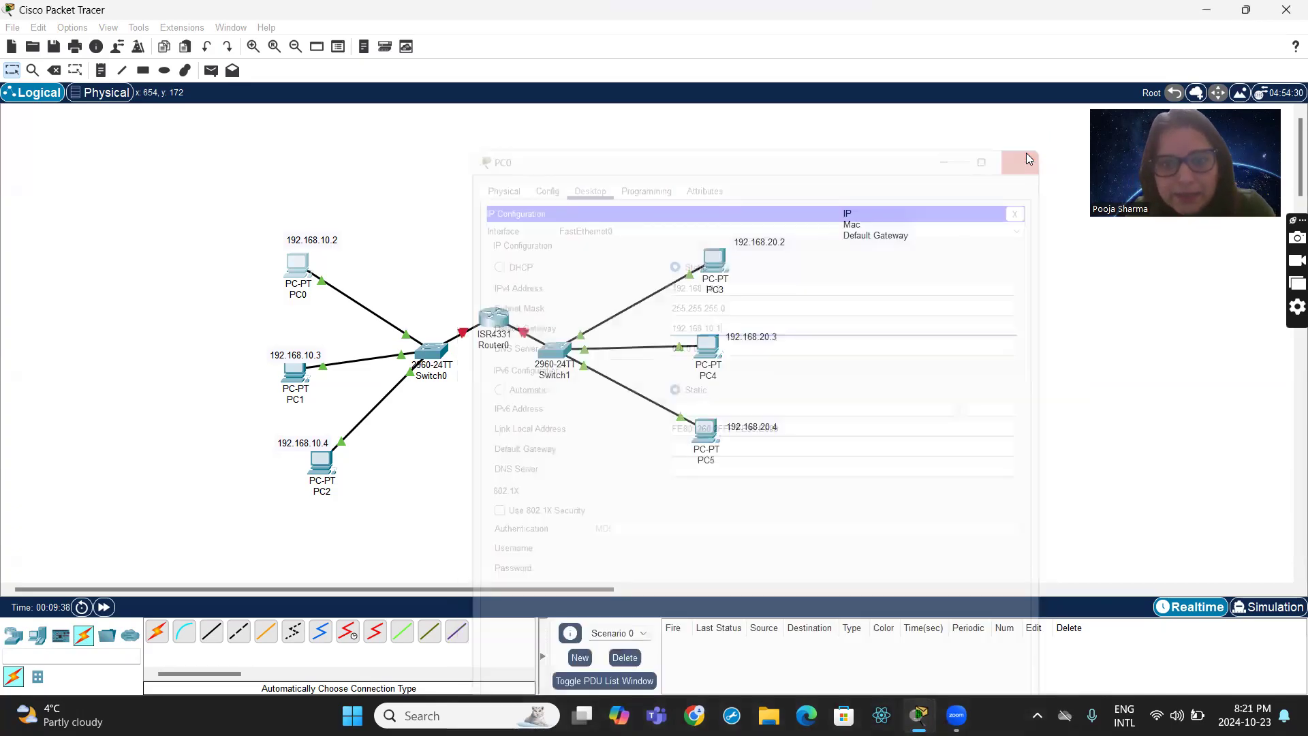
- Give PC1 the static IPv4 address 192.168.10.3 with subnet mask 255.255.255.0 in its IP configuration
{"action": "left_click", "coordinate": [292, 376]}
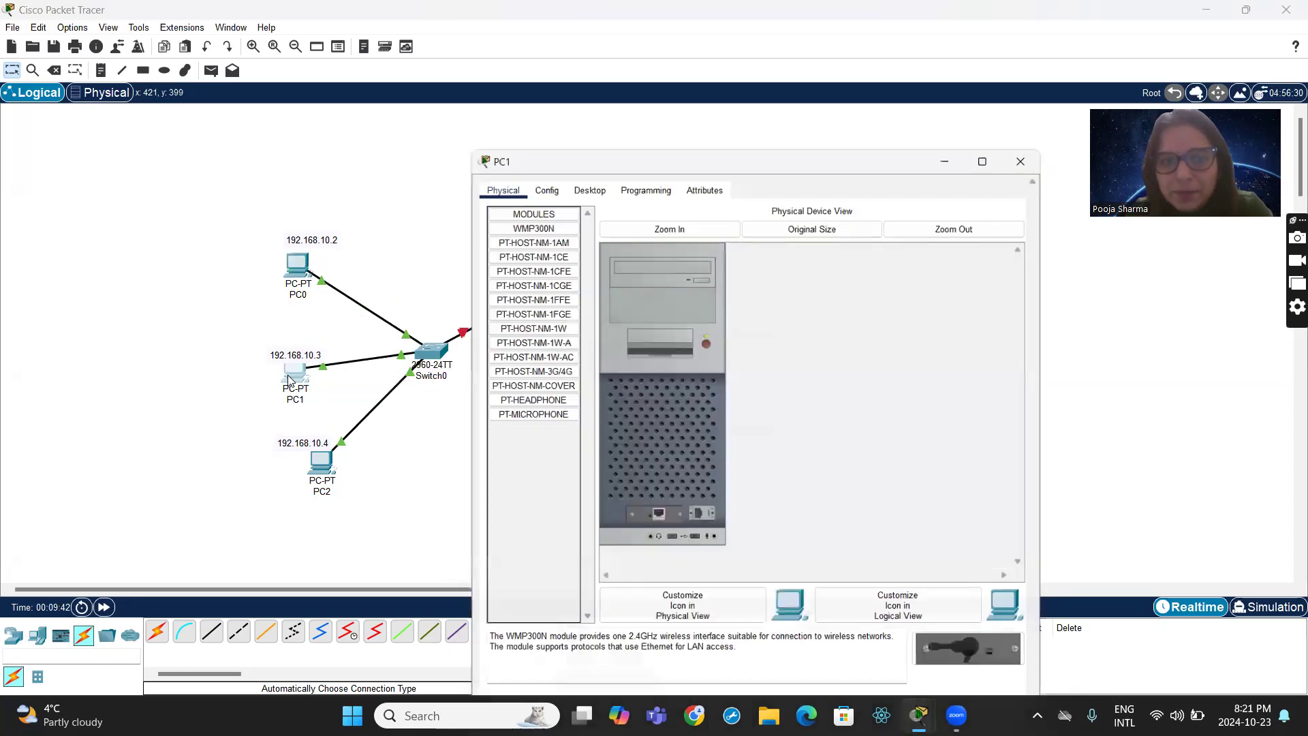
{"action": "left_click", "coordinate": [584, 134]}
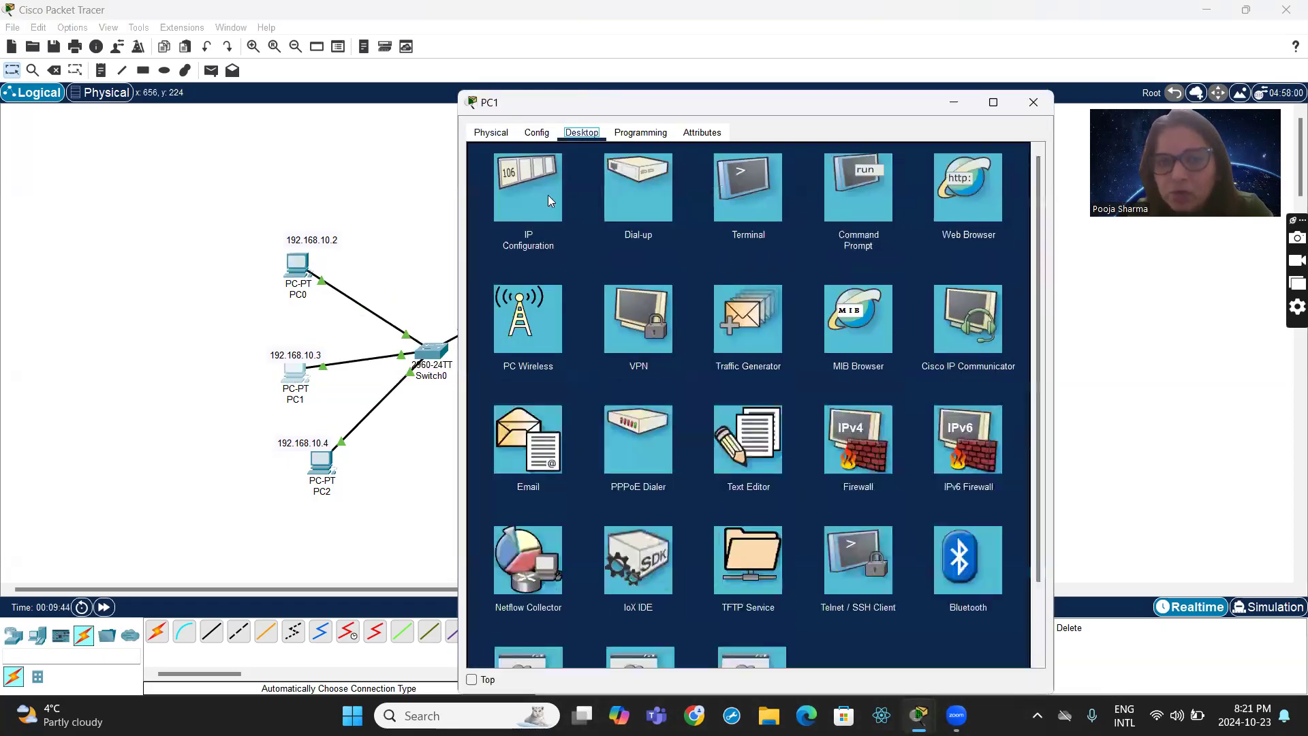
{"action": "left_click", "coordinate": [538, 202]}
{"action": "left_click", "coordinate": [689, 235]}
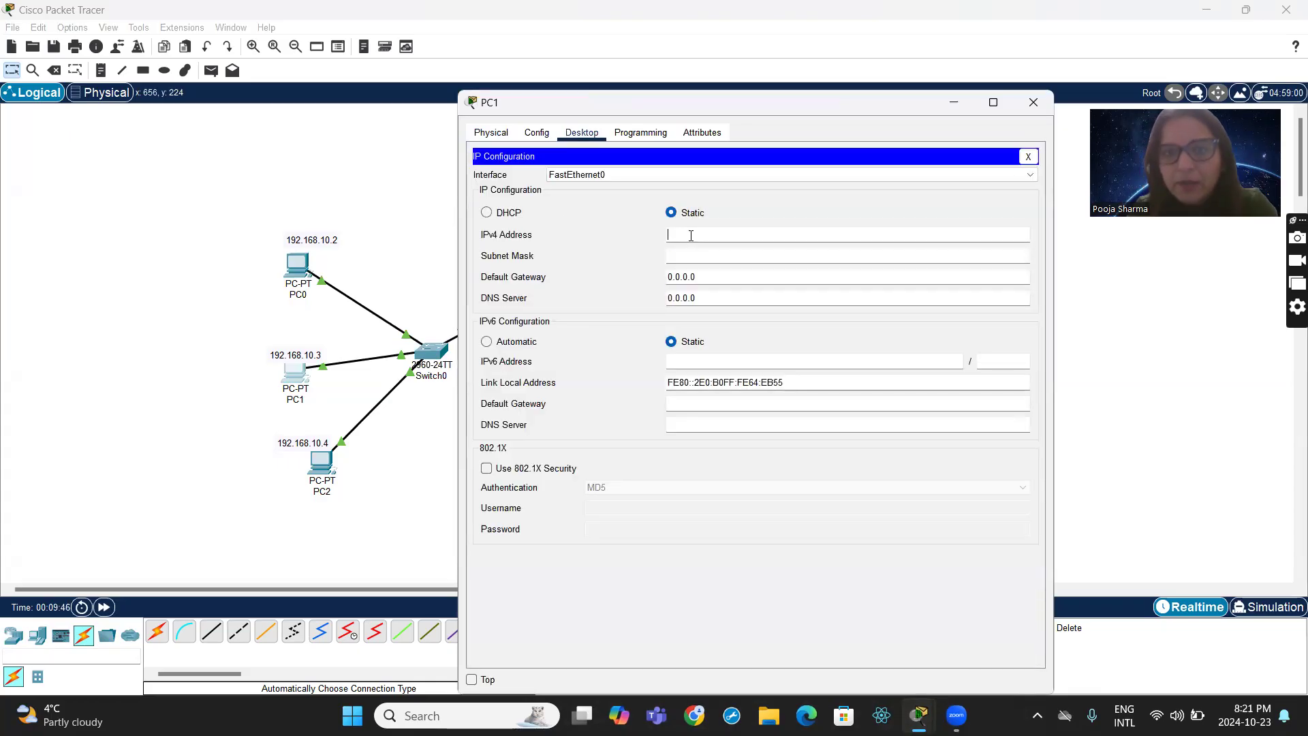
{"action": "type", "text": "192.1"}
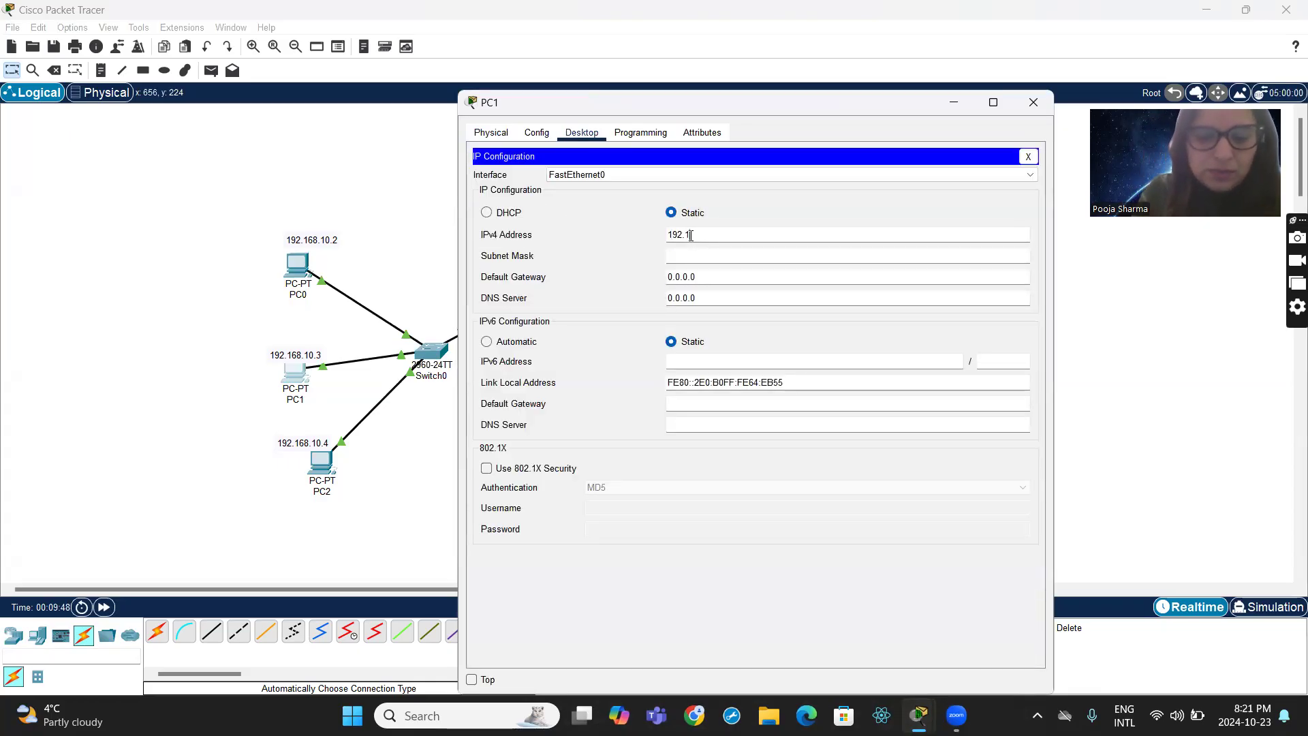
{"action": "type", "text": "68.10.3"}
{"action": "left_click", "coordinate": [692, 257]}
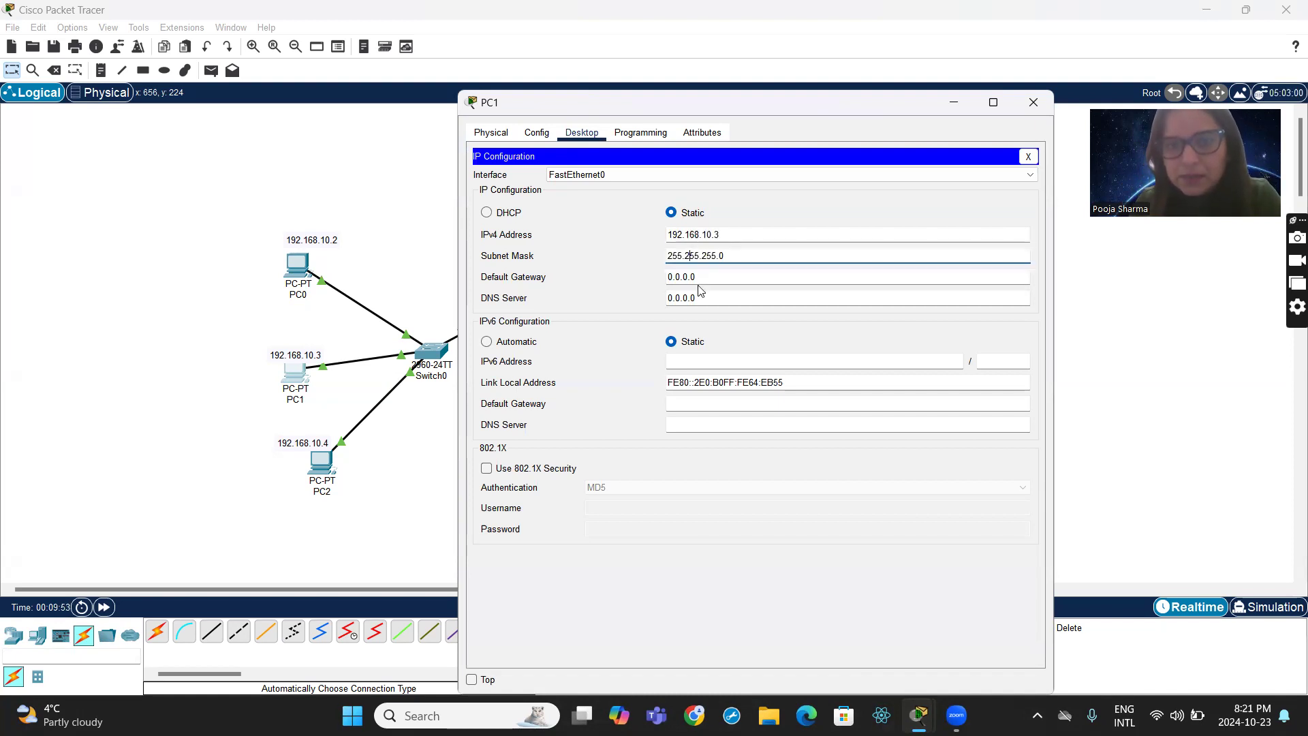
- Set PC1's IPv4 default gateway to 192.168.10.1 and close its device window
{"action": "left_click", "coordinate": [700, 277]}
{"action": "type", "text": "192.168"}
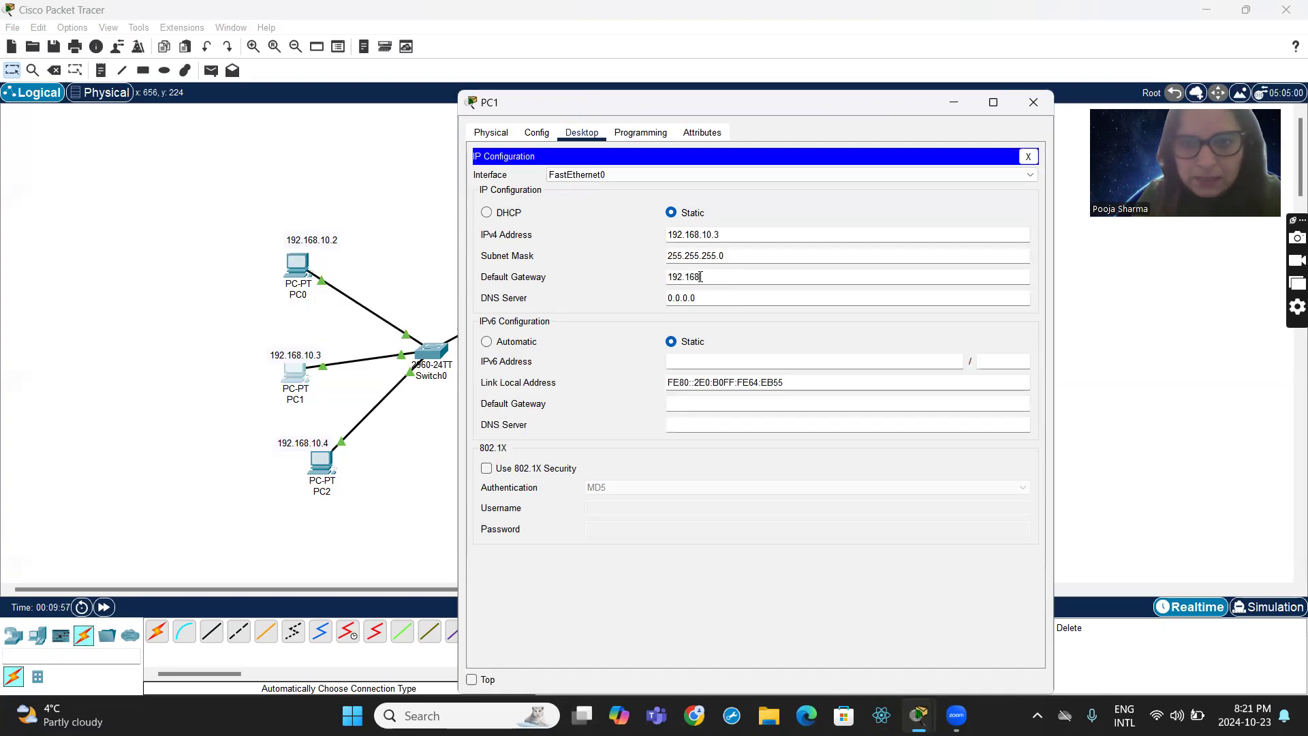
{"action": "type", "text": ".10.1"}
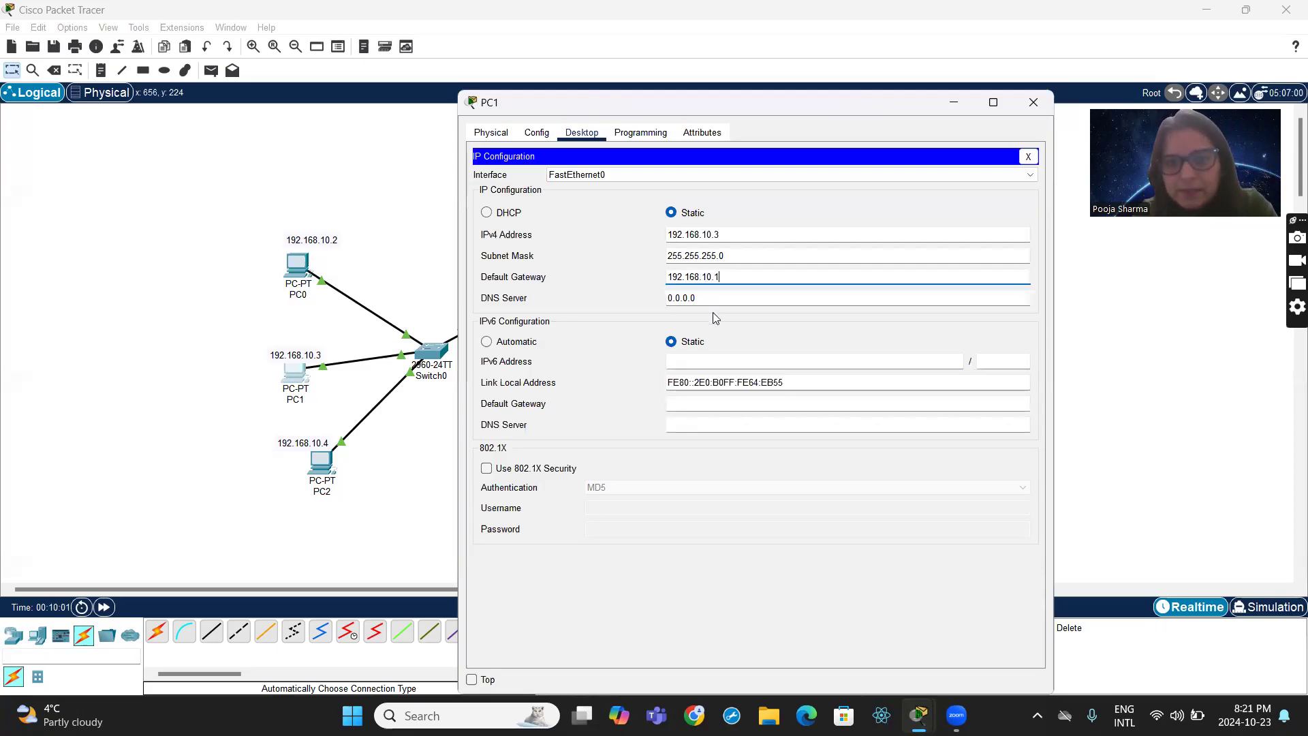
{"action": "left_click", "coordinate": [1034, 103]}
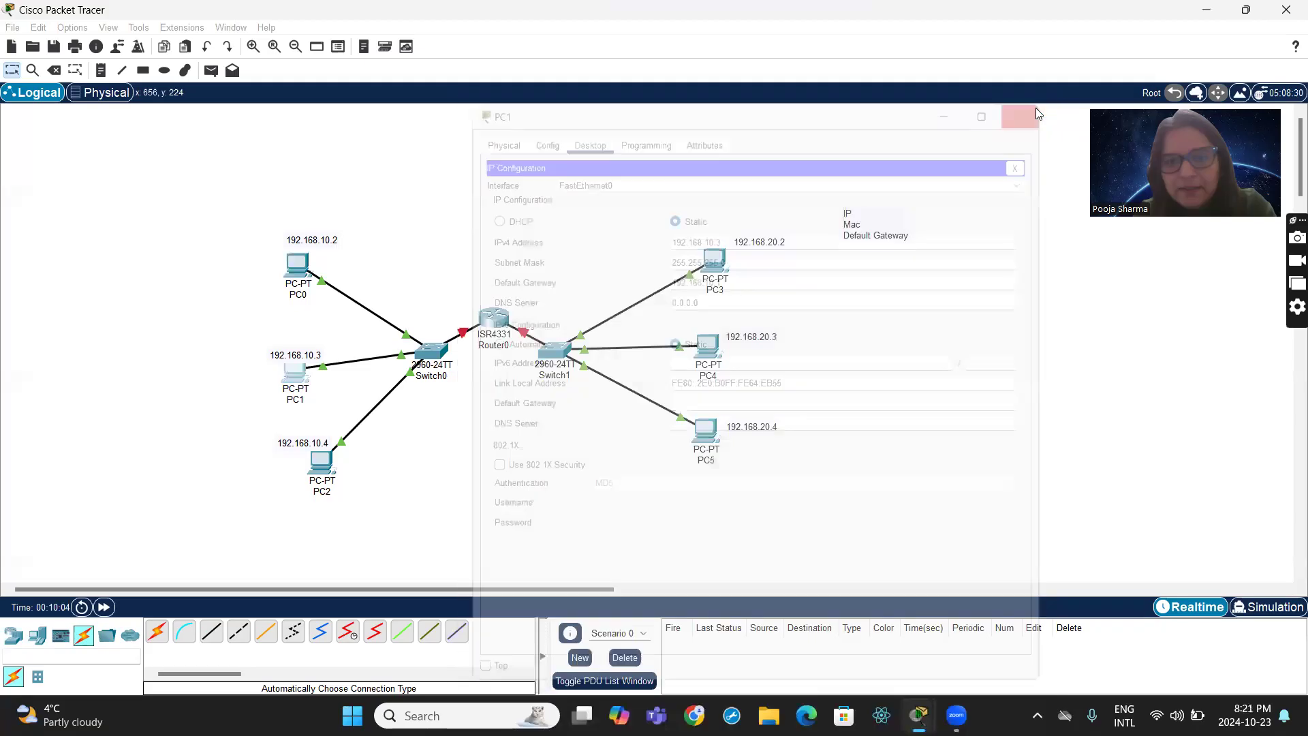
- Give PC2 the static IPv4 address 192.168.10.4 with subnet mask 255.255.255.0 in its IP configuration
{"action": "left_click", "coordinate": [324, 473]}
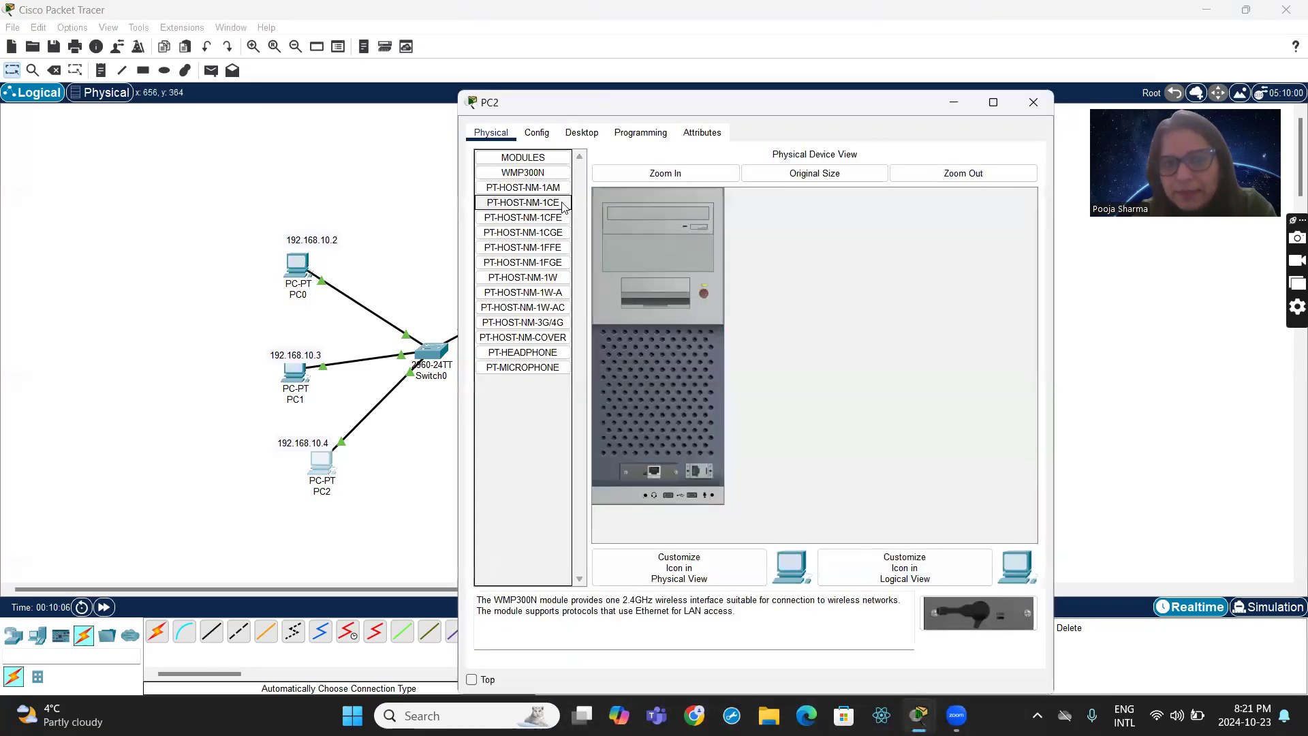
{"action": "left_click", "coordinate": [587, 139]}
{"action": "left_click", "coordinate": [527, 224]}
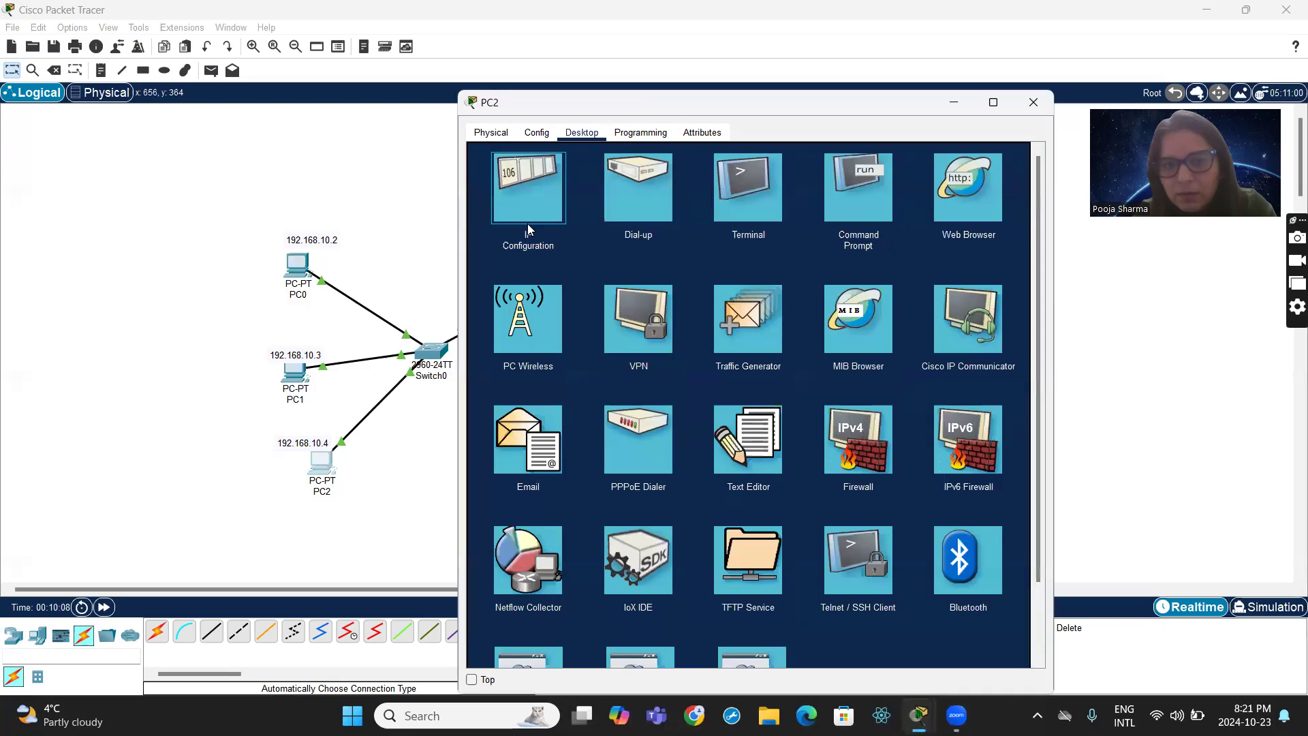
{"action": "left_click", "coordinate": [696, 228]}
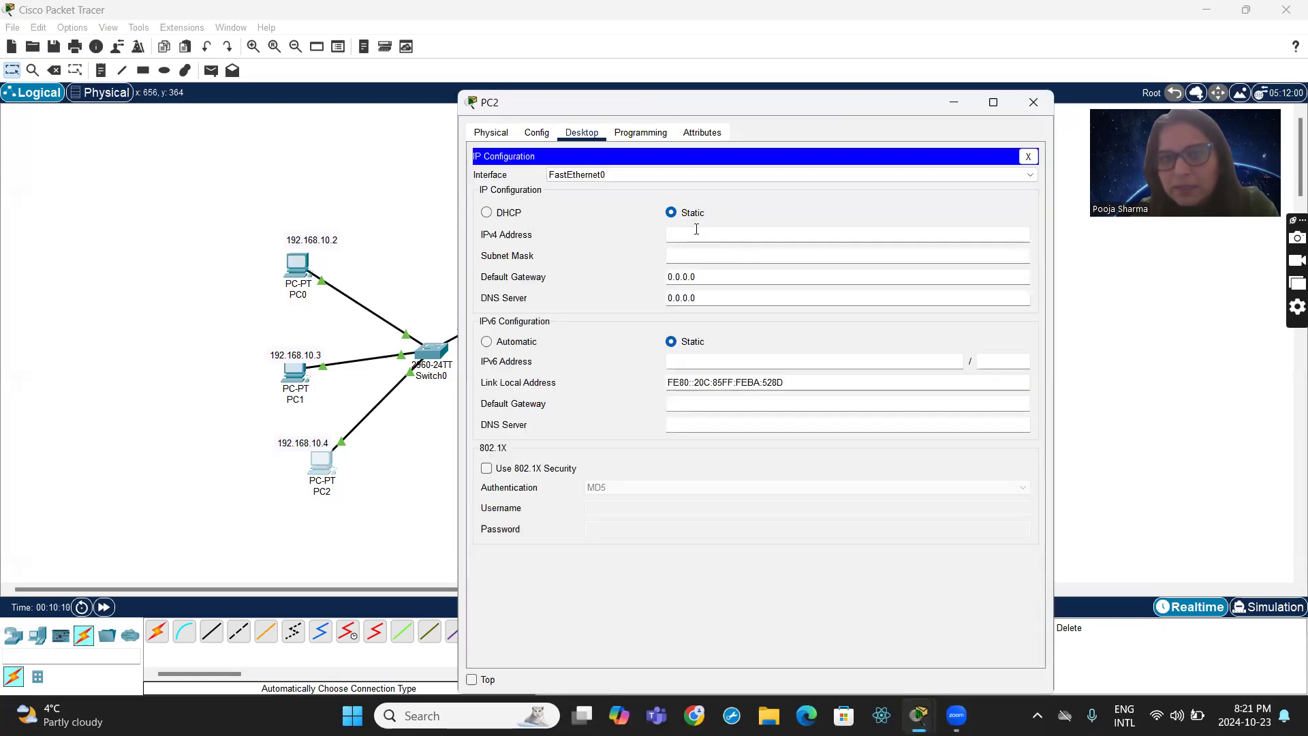
{"action": "type", "text": "192"}
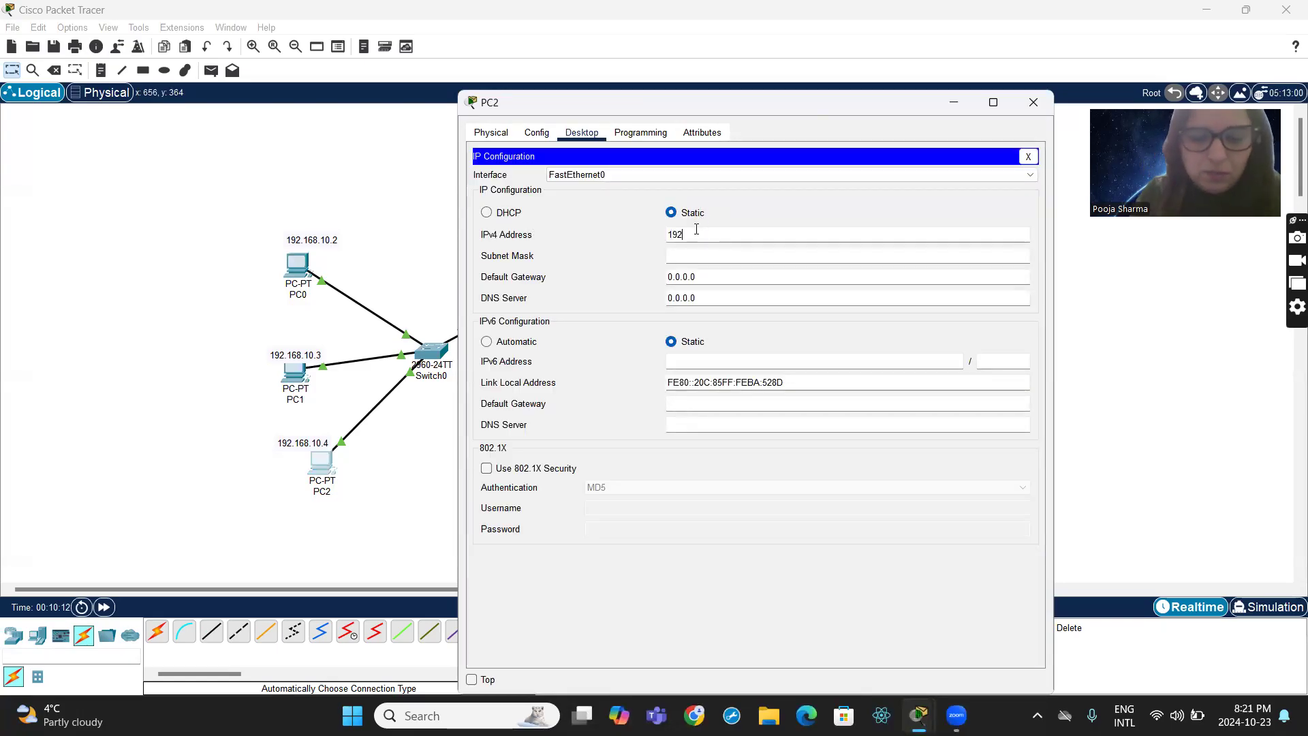
{"action": "type", "text": ".168.10.4"}
{"action": "left_click", "coordinate": [705, 254]}
- Set PC2's IPv4 default gateway to 192.168.10.1 and close its device window
{"action": "triple_click", "coordinate": [706, 276]}
{"action": "type", "text": "192.1"}
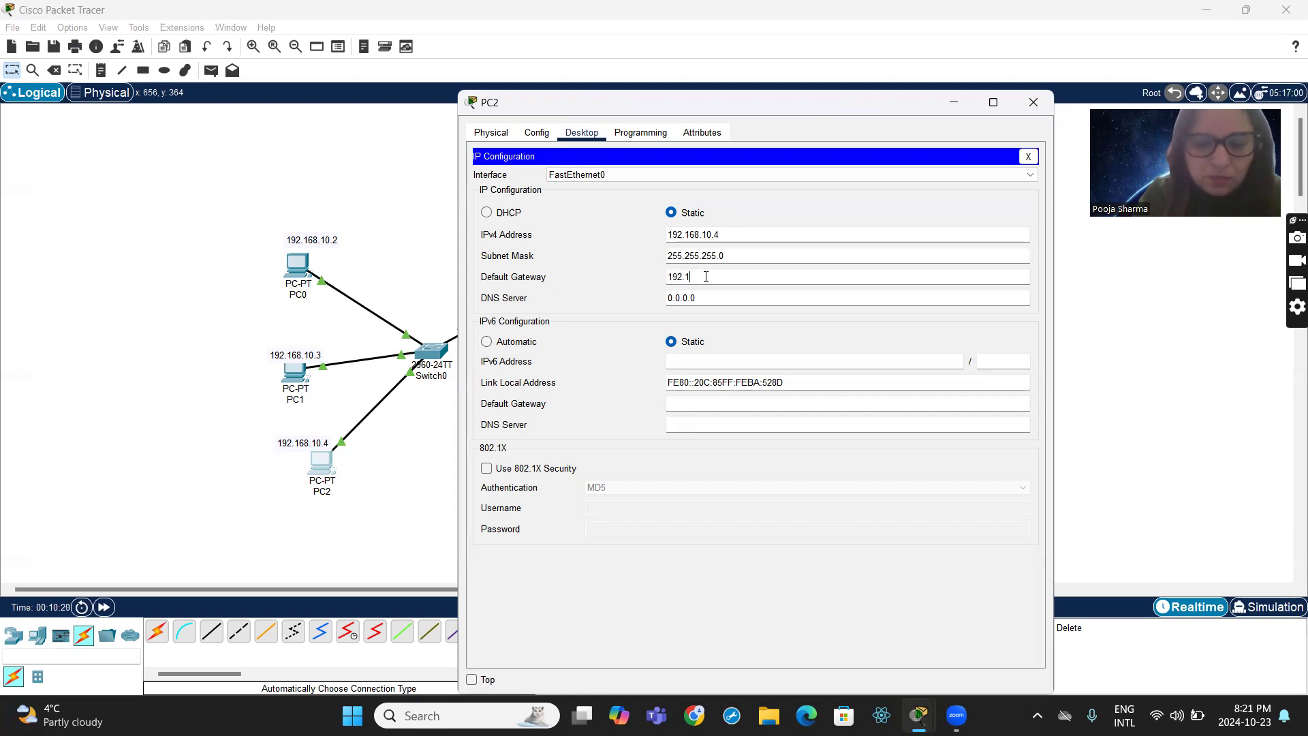
{"action": "type", "text": "68.10.1"}
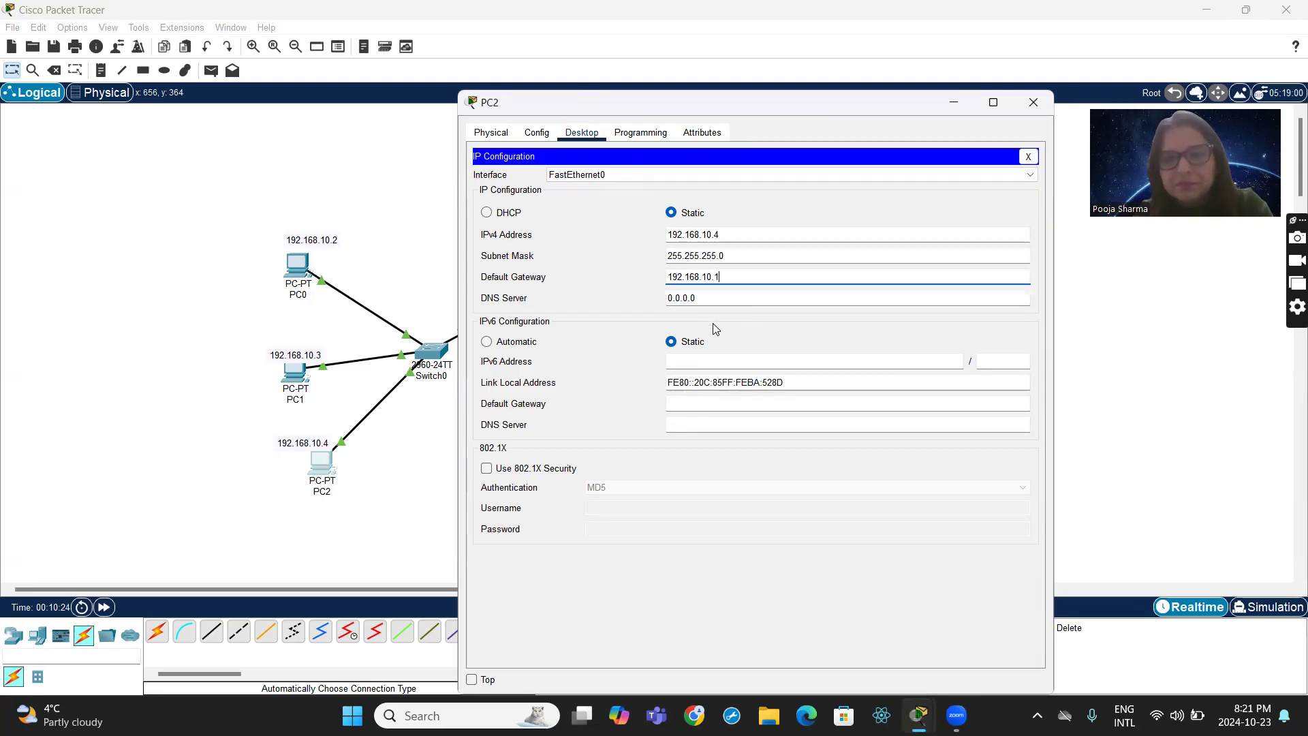
{"action": "left_click", "coordinate": [1032, 104]}
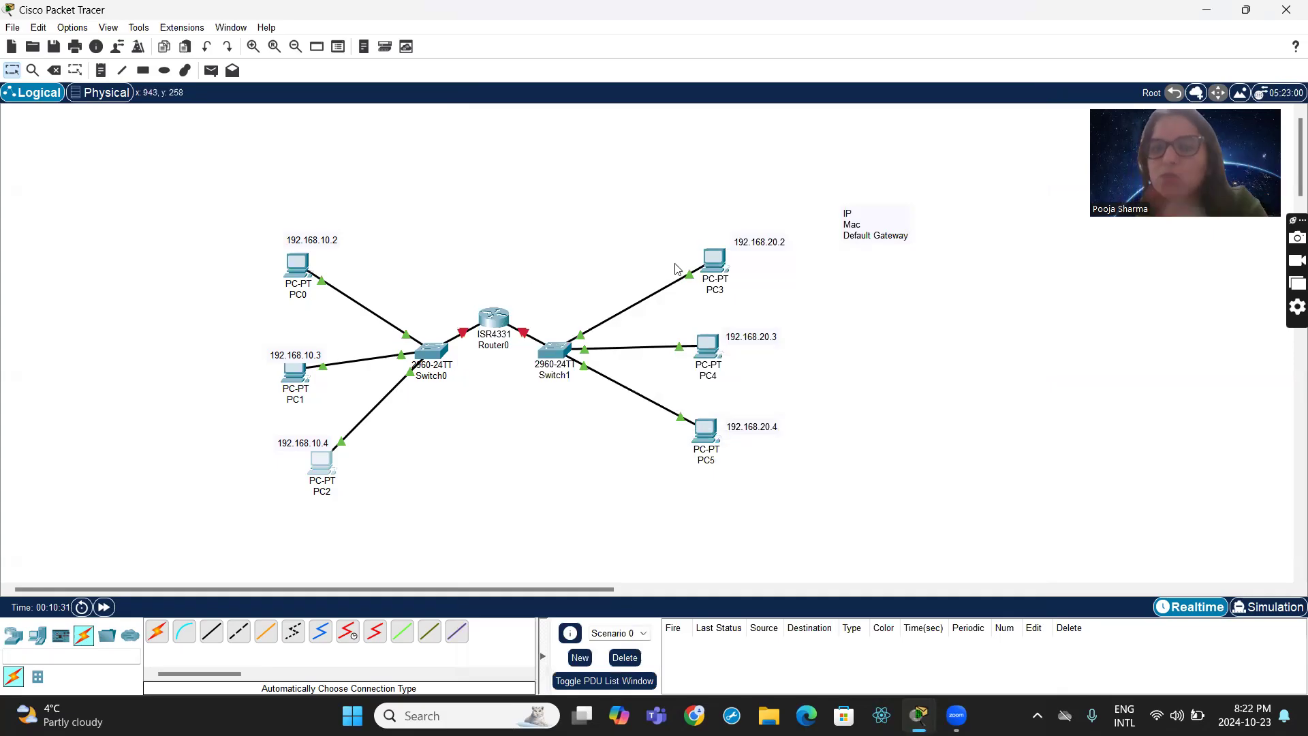
- Give PC3 the static IPv4 address 192.168.20.2 with subnet mask 255.255.255.0 in its IP configuration
{"action": "left_click", "coordinate": [721, 269]}
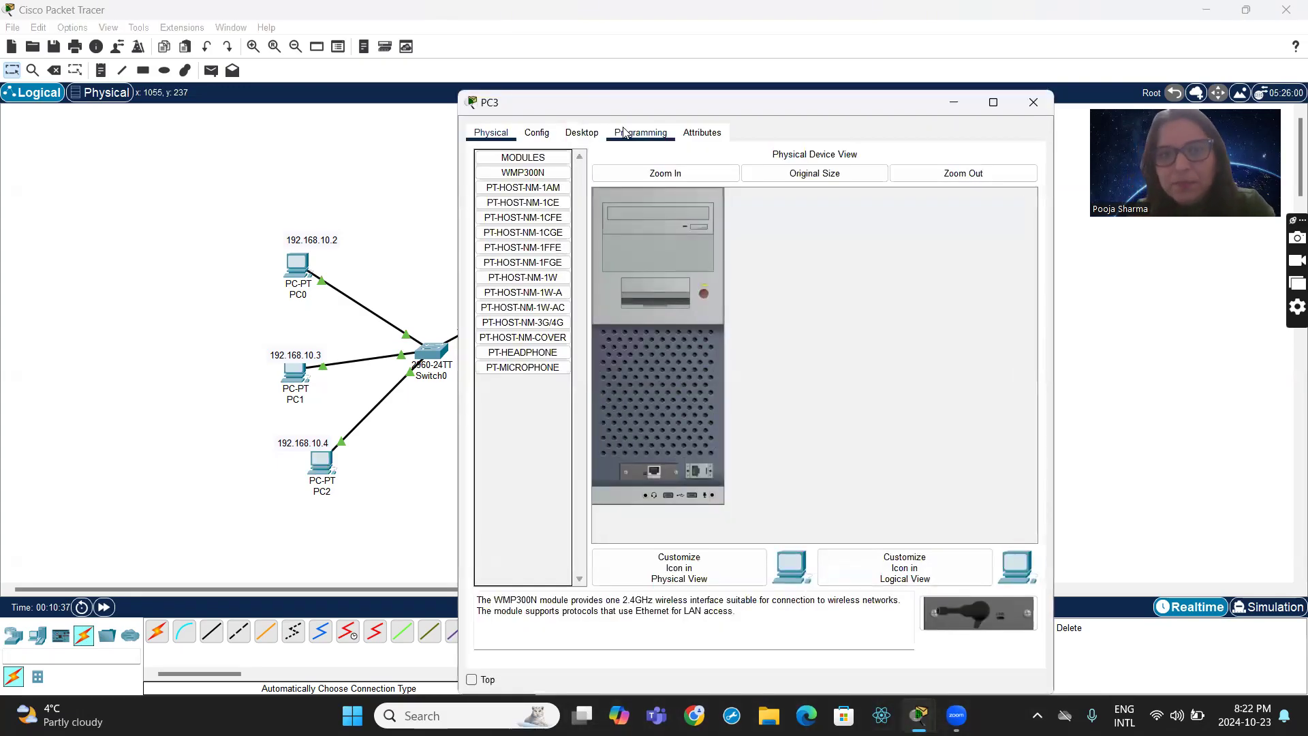
{"action": "left_click", "coordinate": [578, 135]}
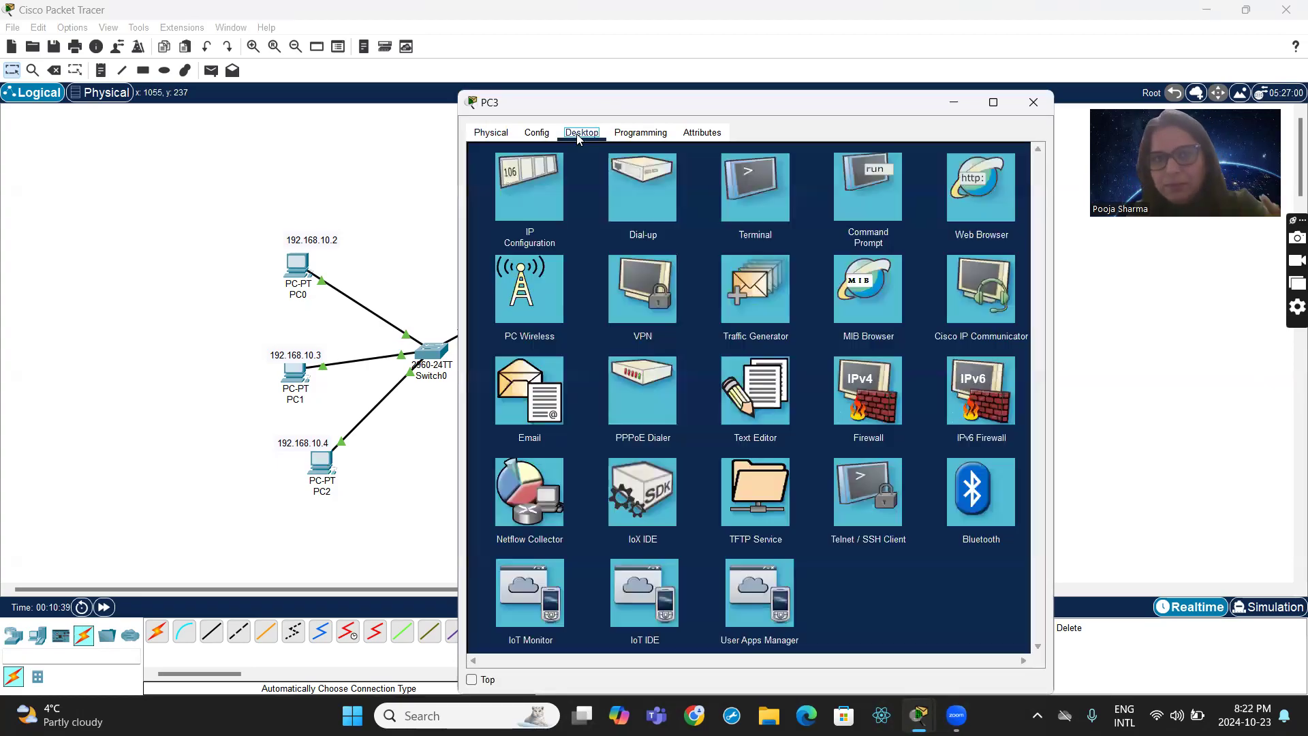
{"action": "left_click", "coordinate": [544, 184]}
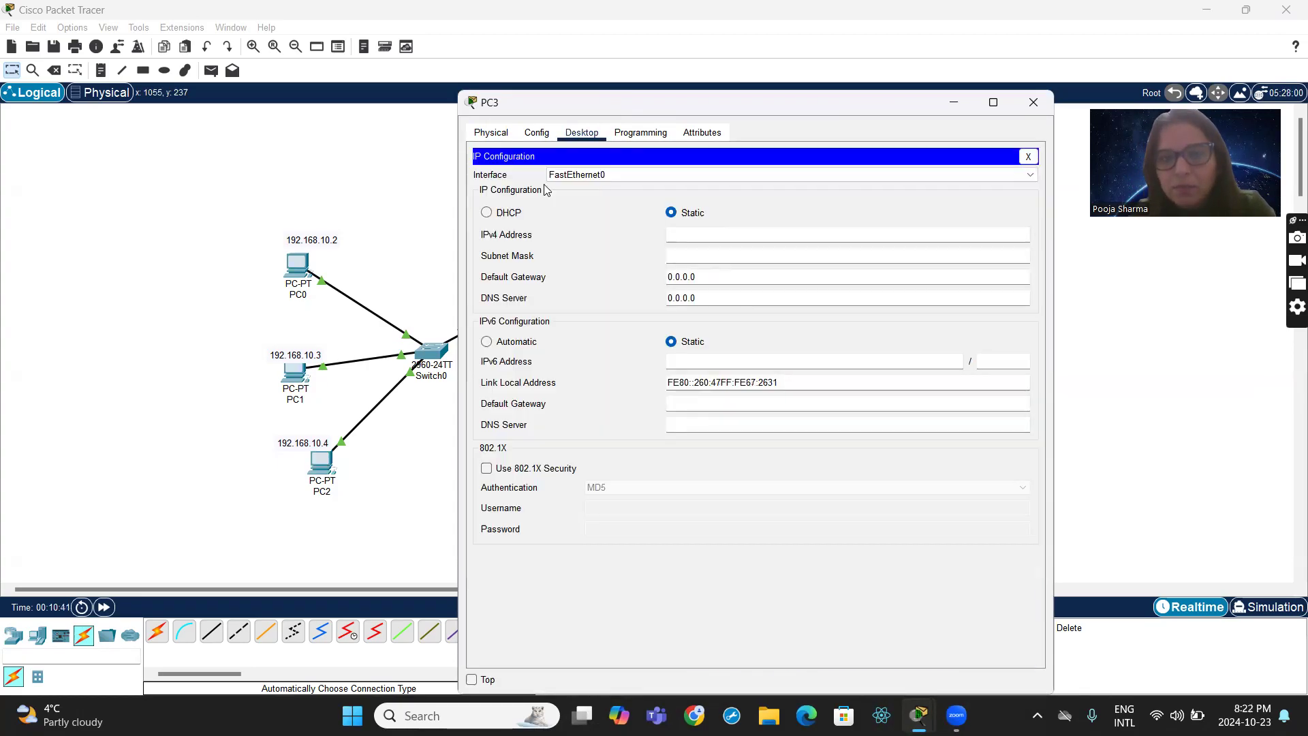
{"action": "type", "text": "192.168."}
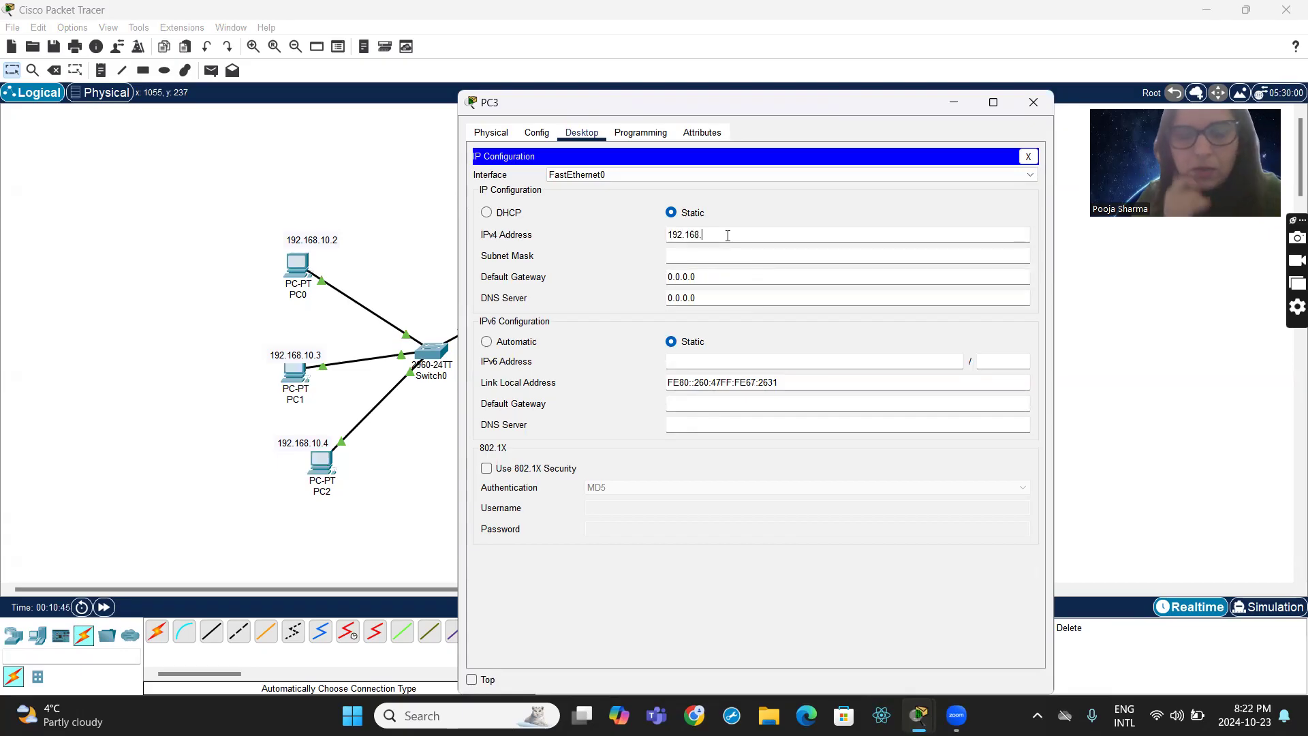
{"action": "type", "text": "20"}
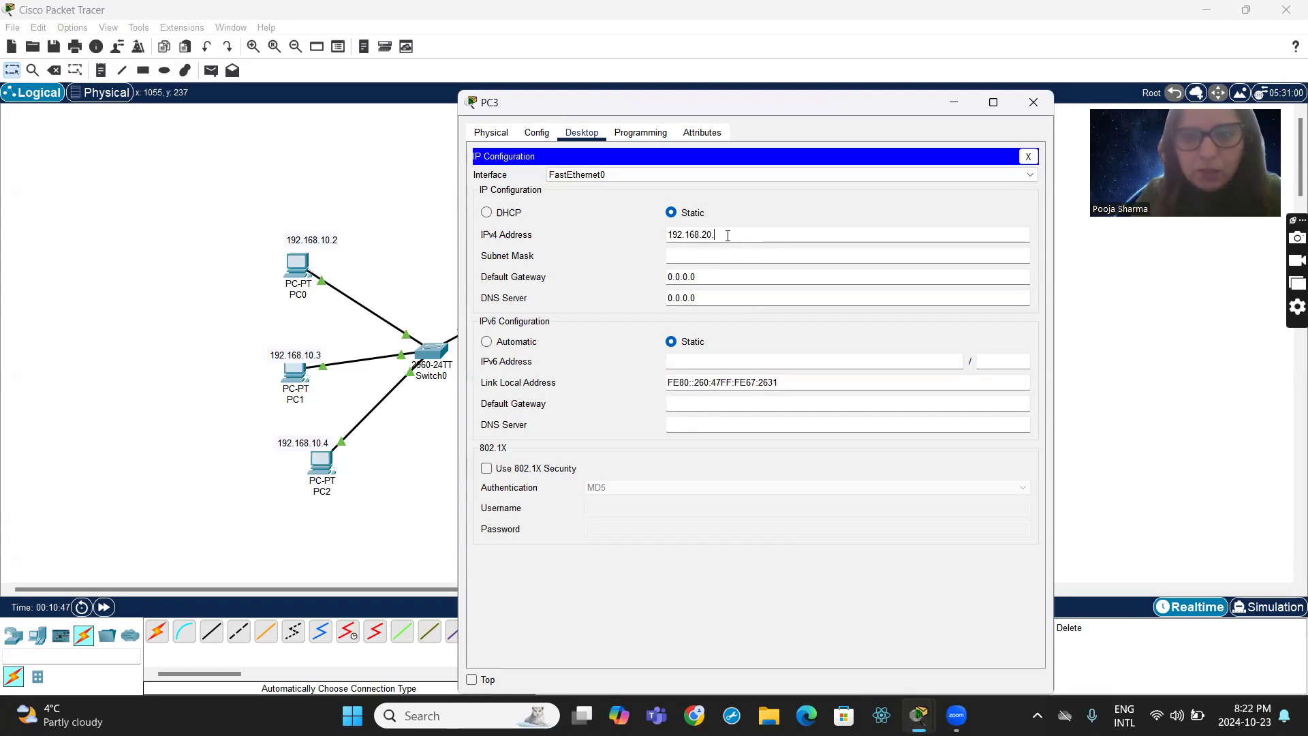
{"action": "type", "text": "."}
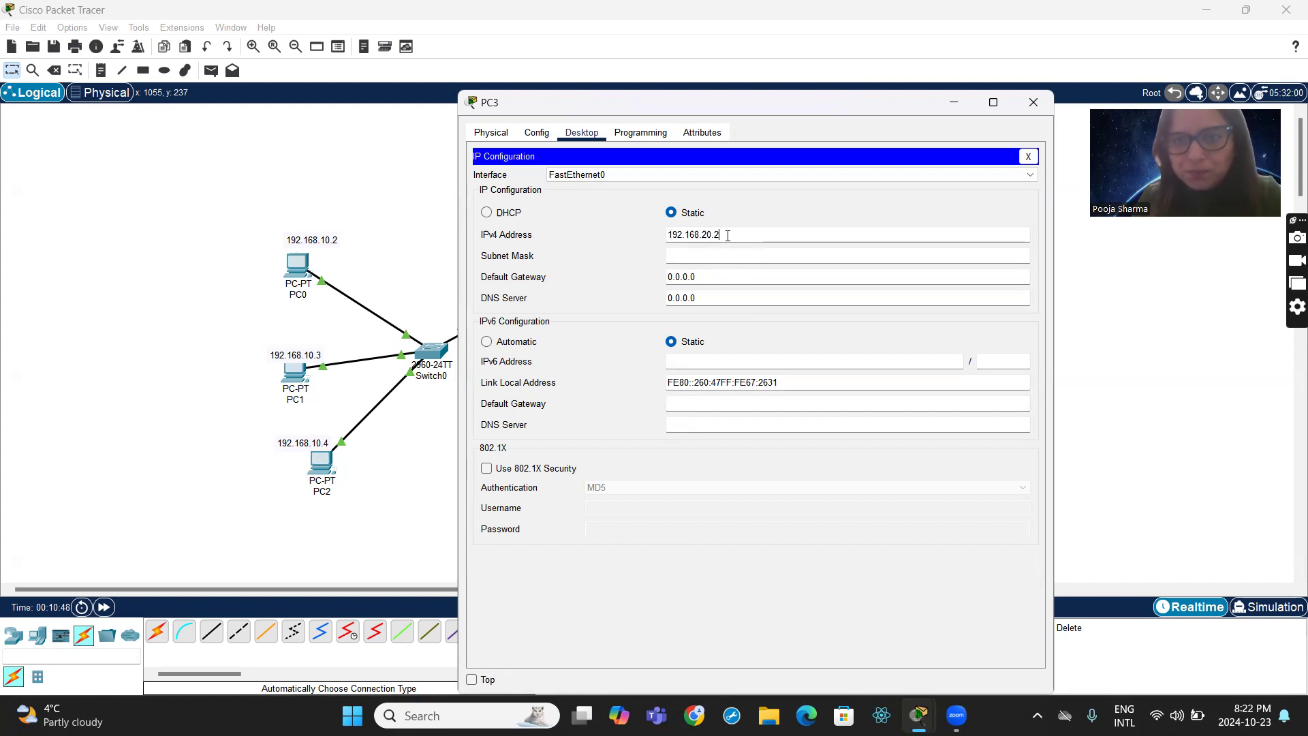
{"action": "type", "text": "2"}
{"action": "left_click", "coordinate": [715, 255]}
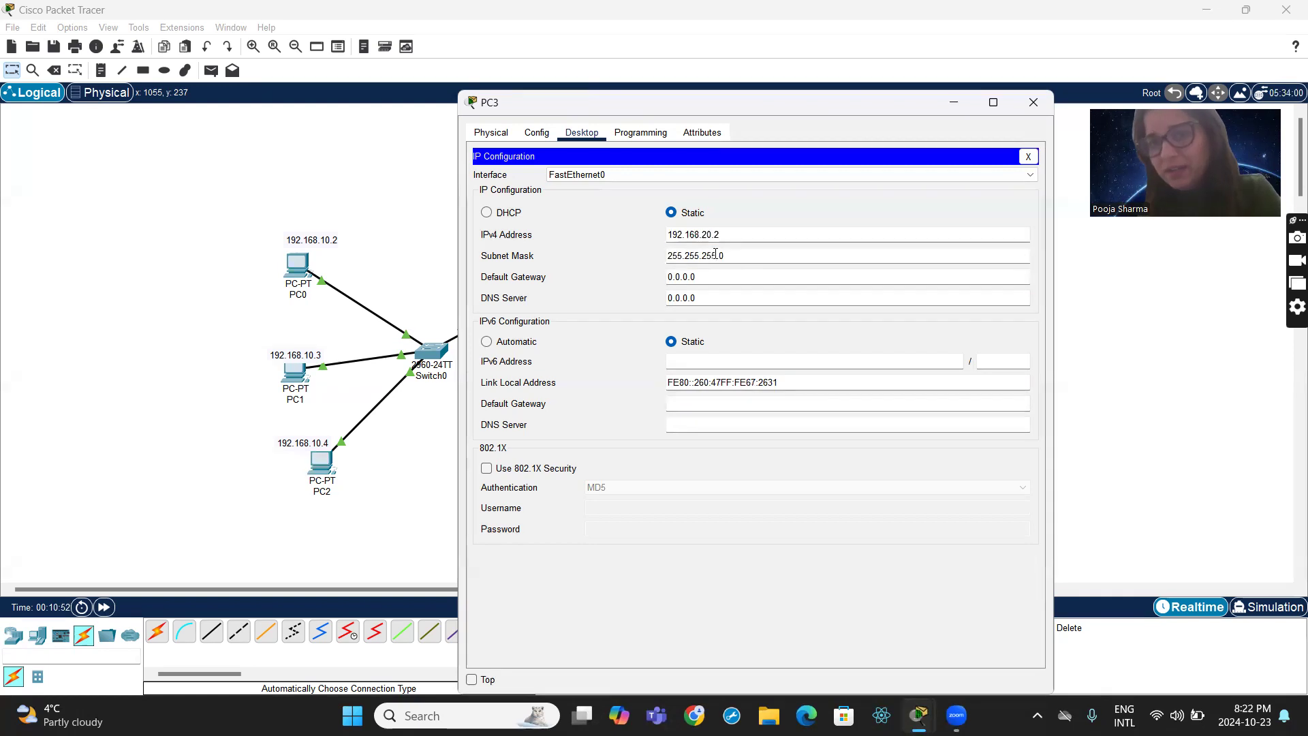
- Set PC3's IPv4 default gateway to 192.168.20.1
{"action": "double_click", "coordinate": [712, 275]}
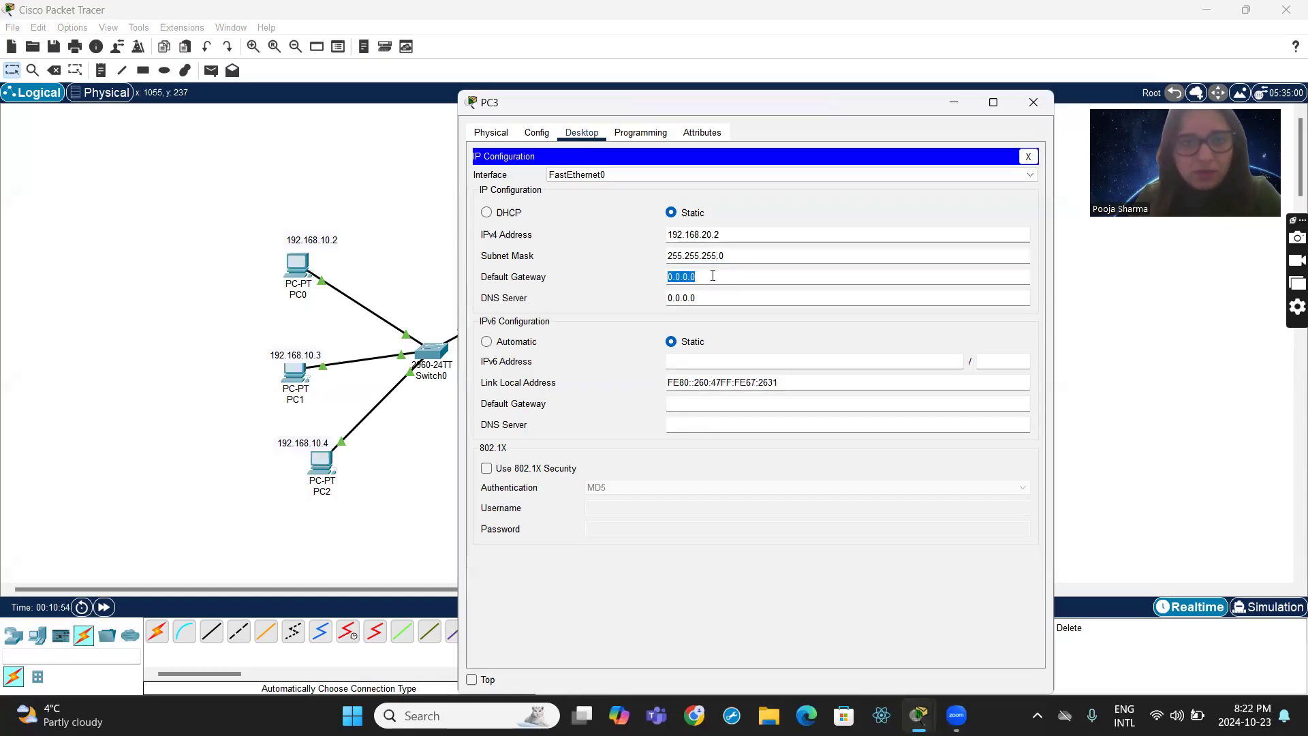
{"action": "type", "text": "192."}
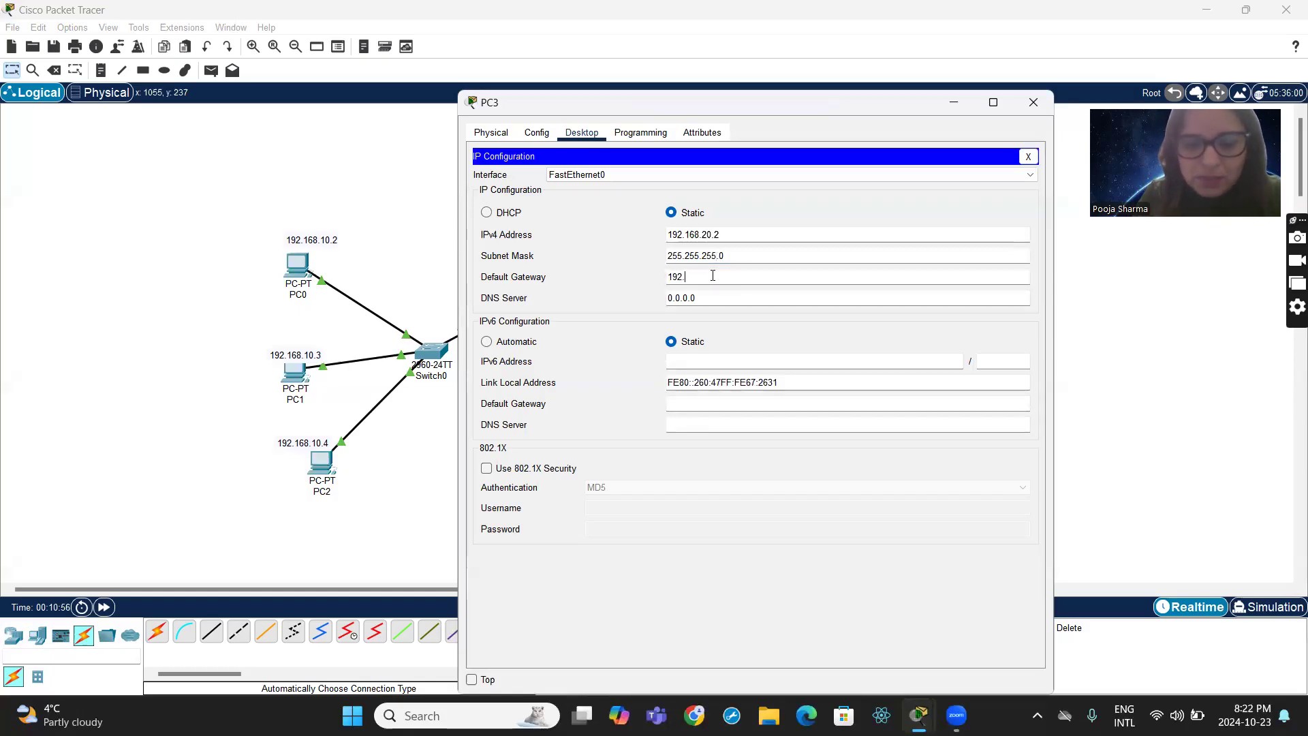
{"action": "type", "text": "168.20.1"}
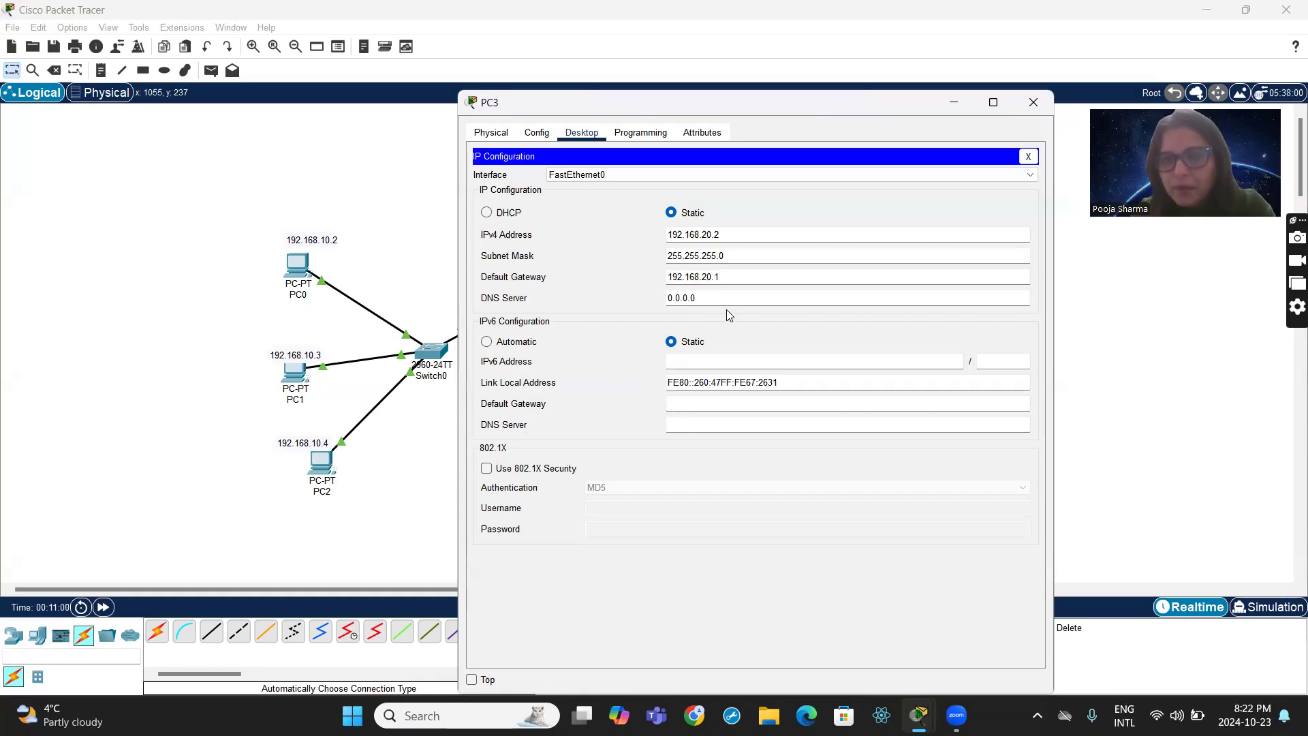
- Close PC3's window and give PC4 the static IPv4 address 192.168.10.3 with subnet mask 255.255.255.0
{"action": "left_click", "coordinate": [1033, 102]}
{"action": "left_click", "coordinate": [720, 344]}
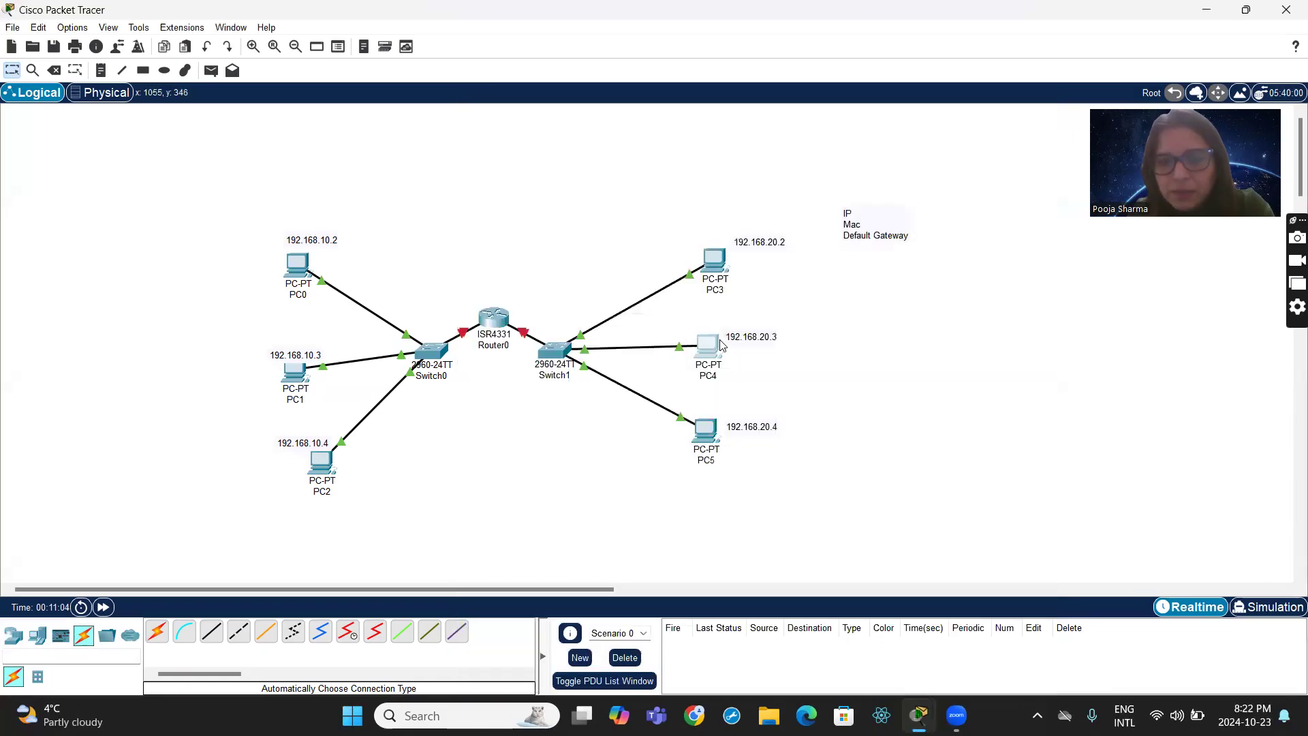
{"action": "left_click", "coordinate": [579, 183]}
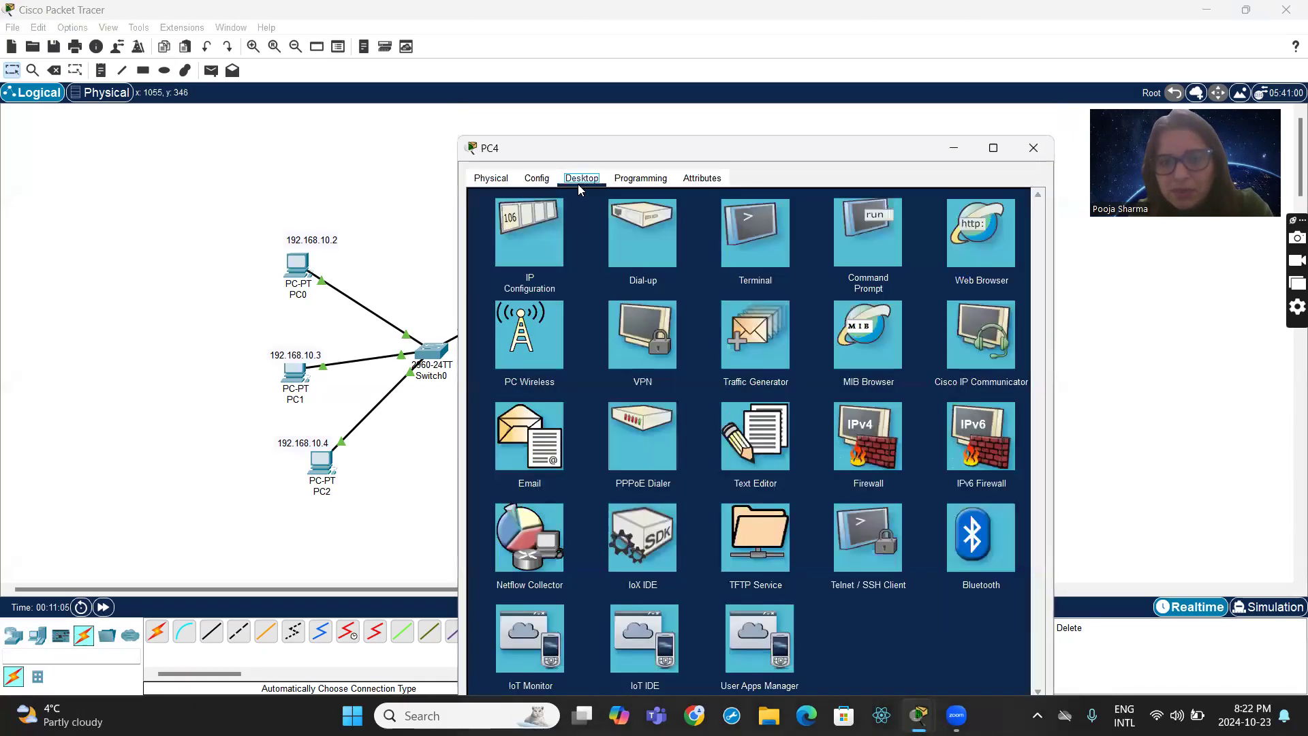
{"action": "left_click", "coordinate": [528, 262]}
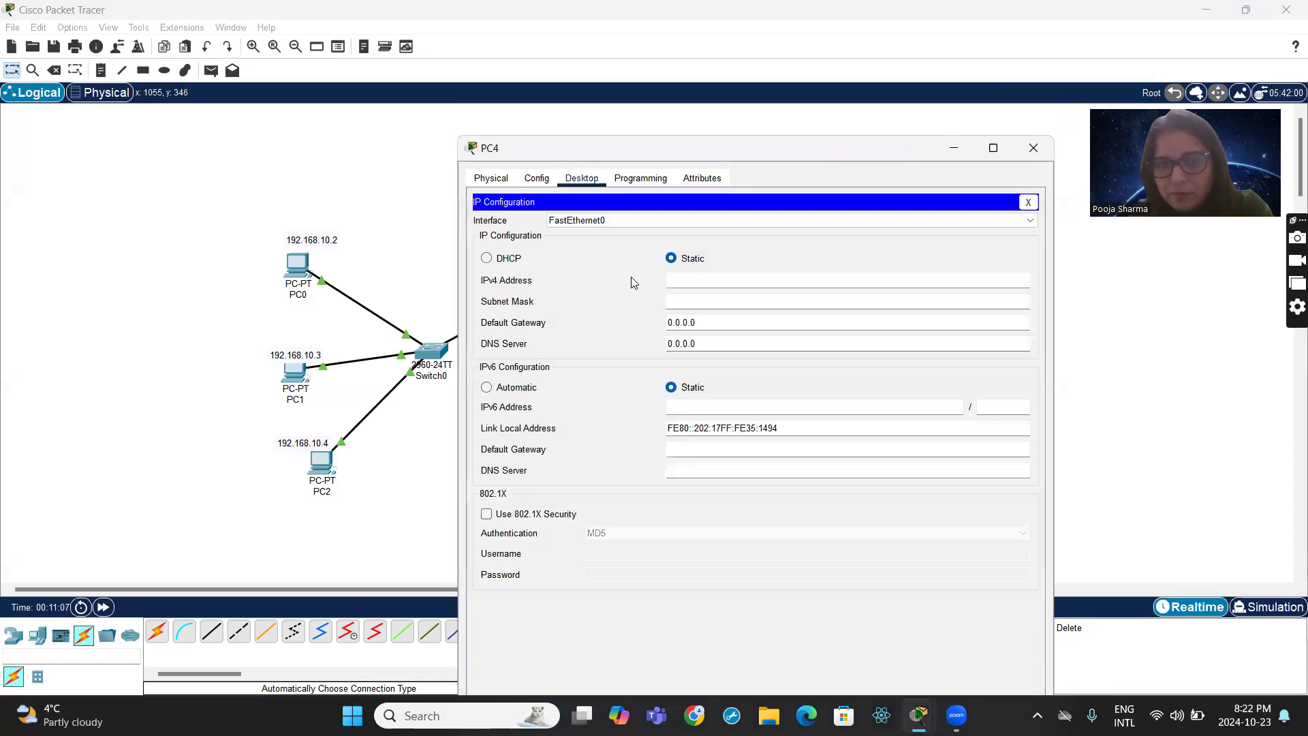
{"action": "left_click", "coordinate": [694, 280]}
{"action": "type", "text": "19"}
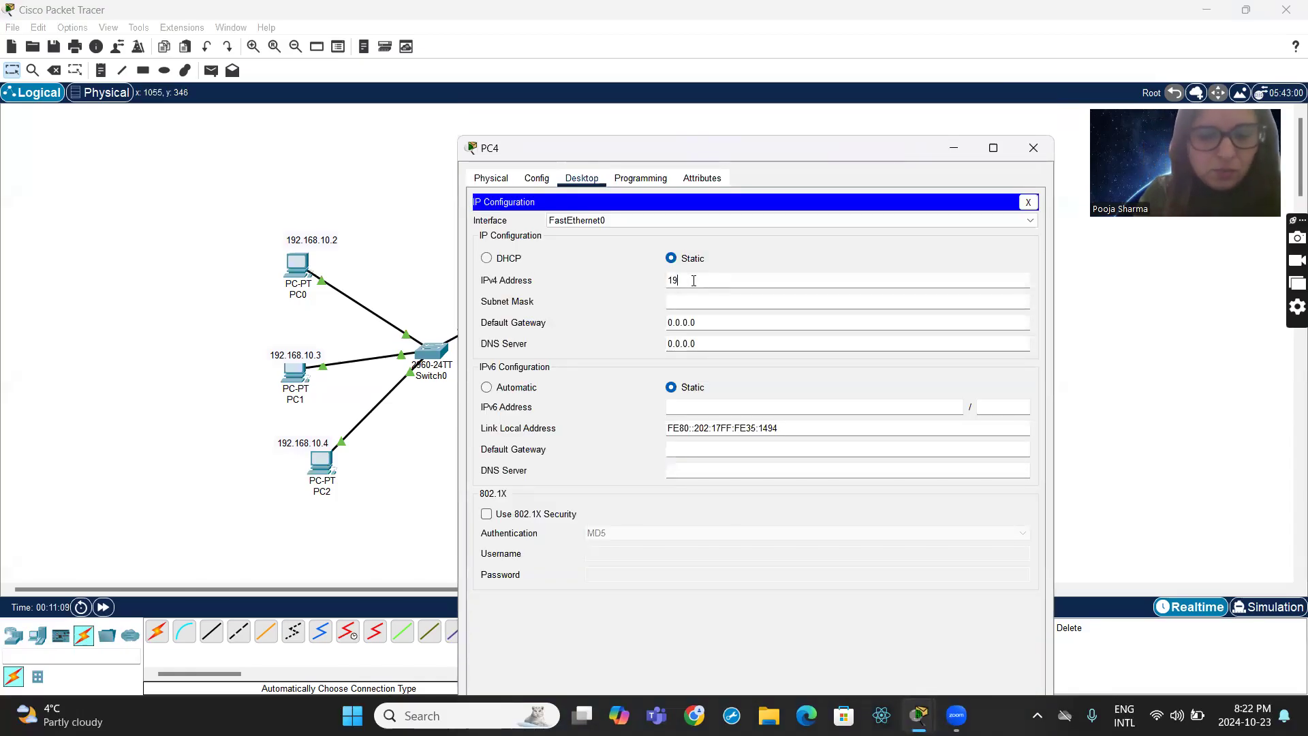
{"action": "type", "text": "2.168.10.3"}
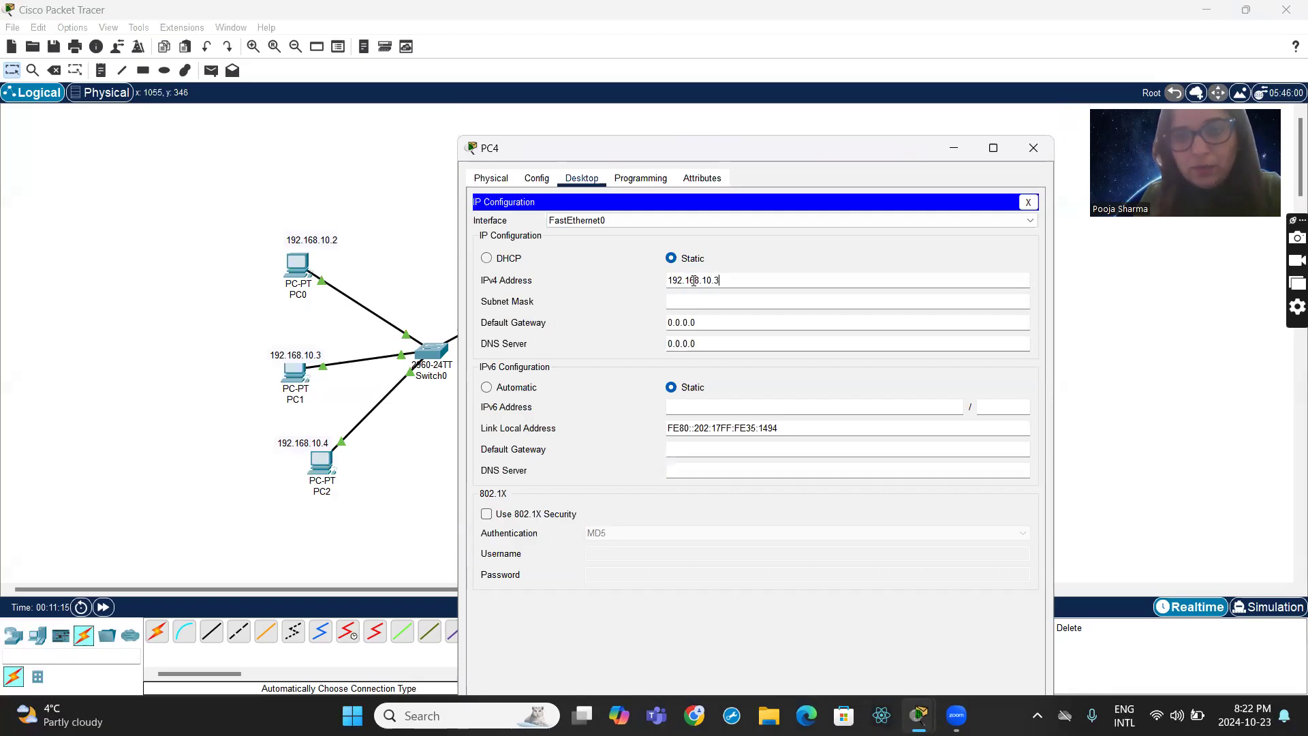
{"action": "left_click", "coordinate": [692, 301]}
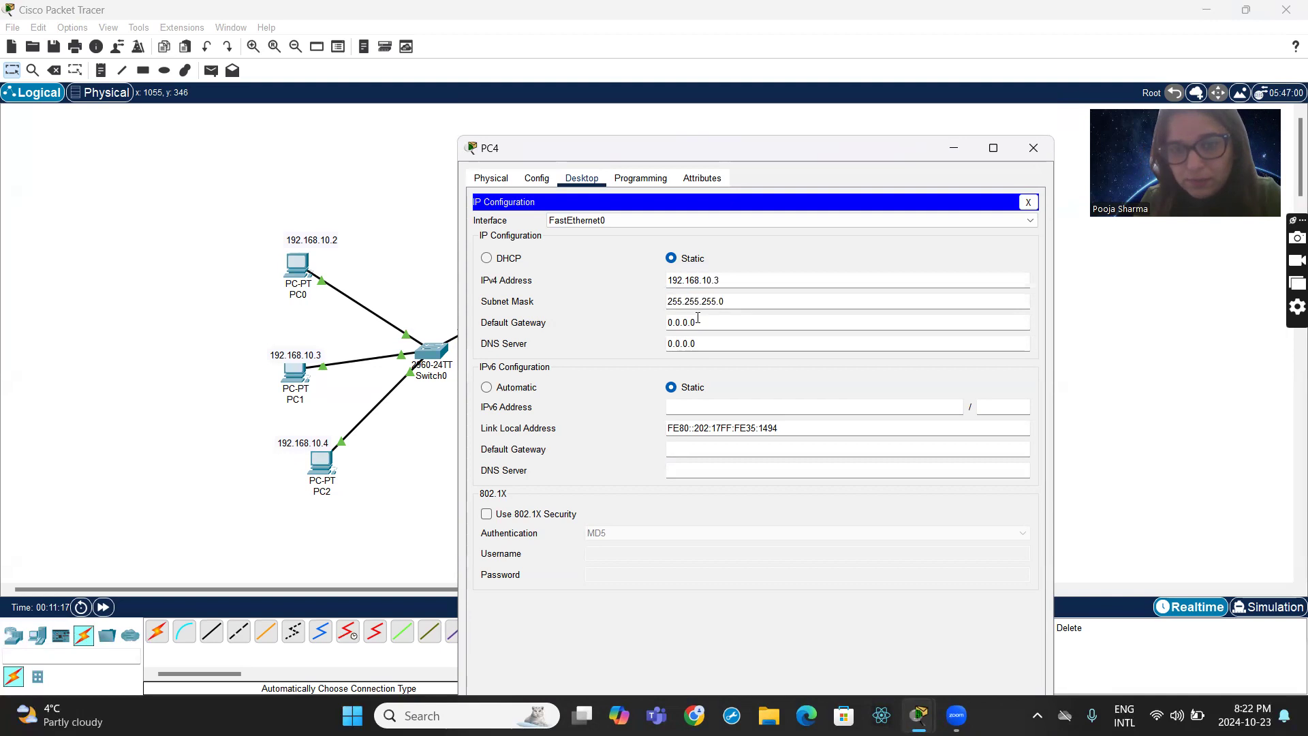
- Set PC4's IPv4 default gateway to 192.168.20.1
{"action": "double_click", "coordinate": [701, 322]}
{"action": "type", "text": "192.1"}
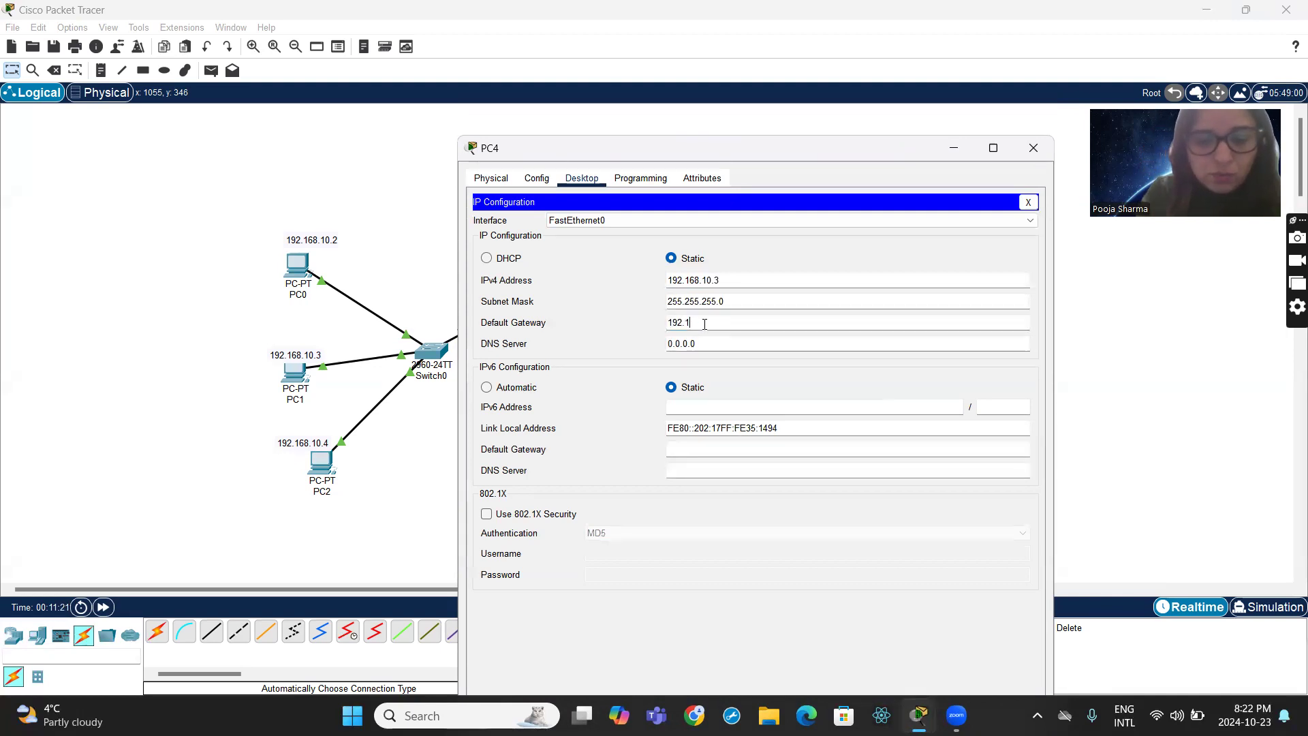
{"action": "type", "text": "68.10."}
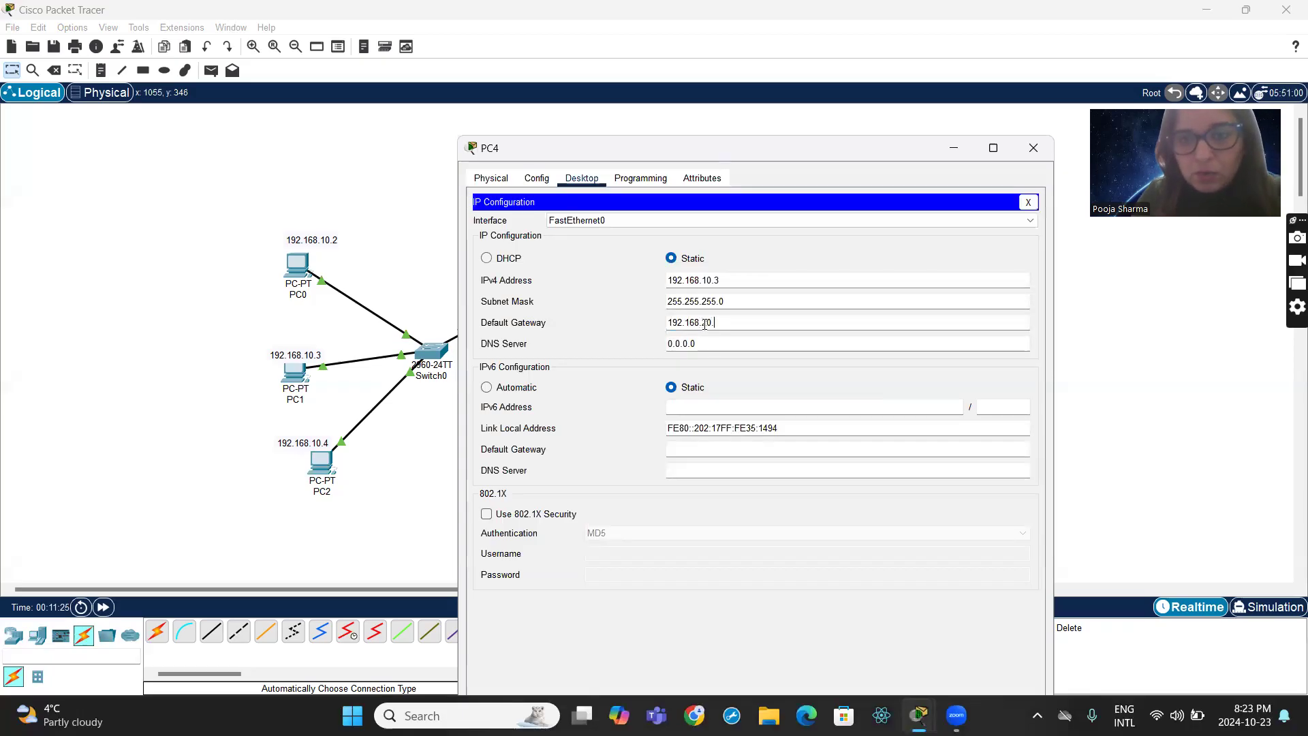
{"action": "type", "text": "1"}
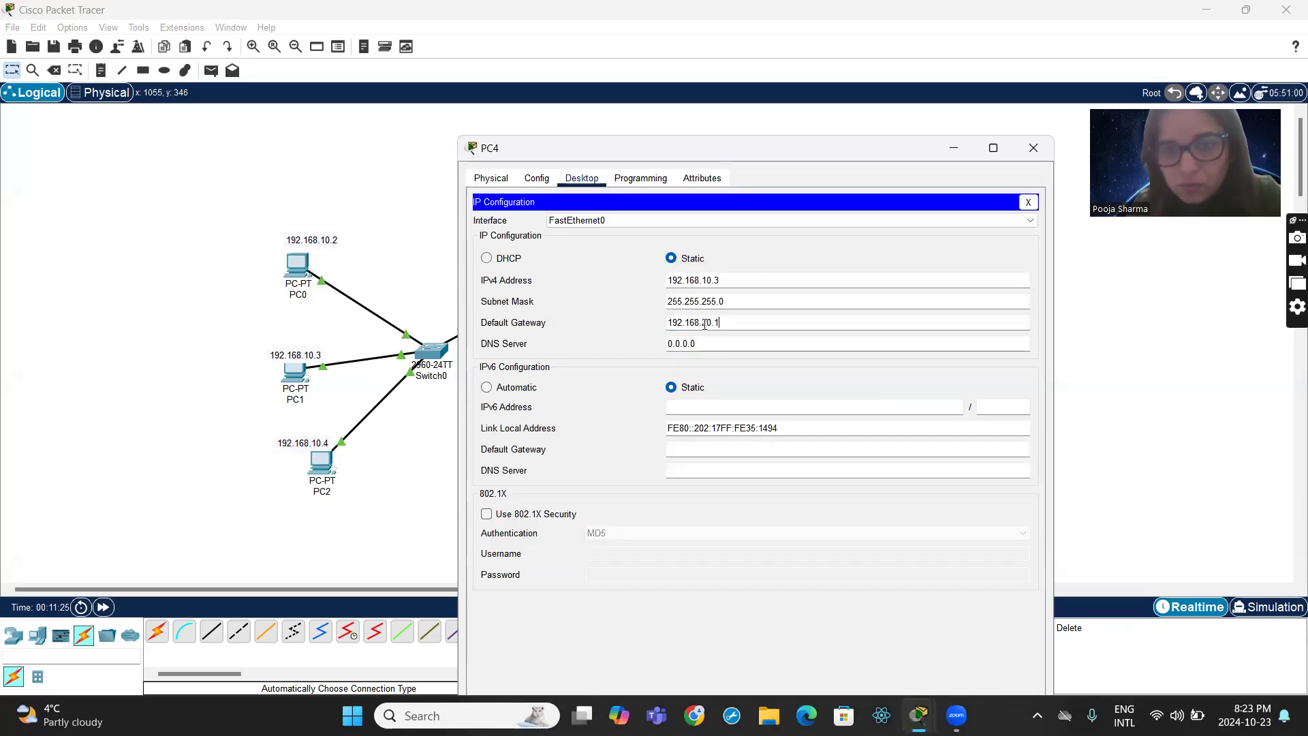
- Correct PC4's IPv4 address to 192.168.20.3 and close its device window
{"action": "left_click", "coordinate": [707, 280]}
{"action": "key", "text": "BackSpace"}
{"action": "type", "text": "2"}
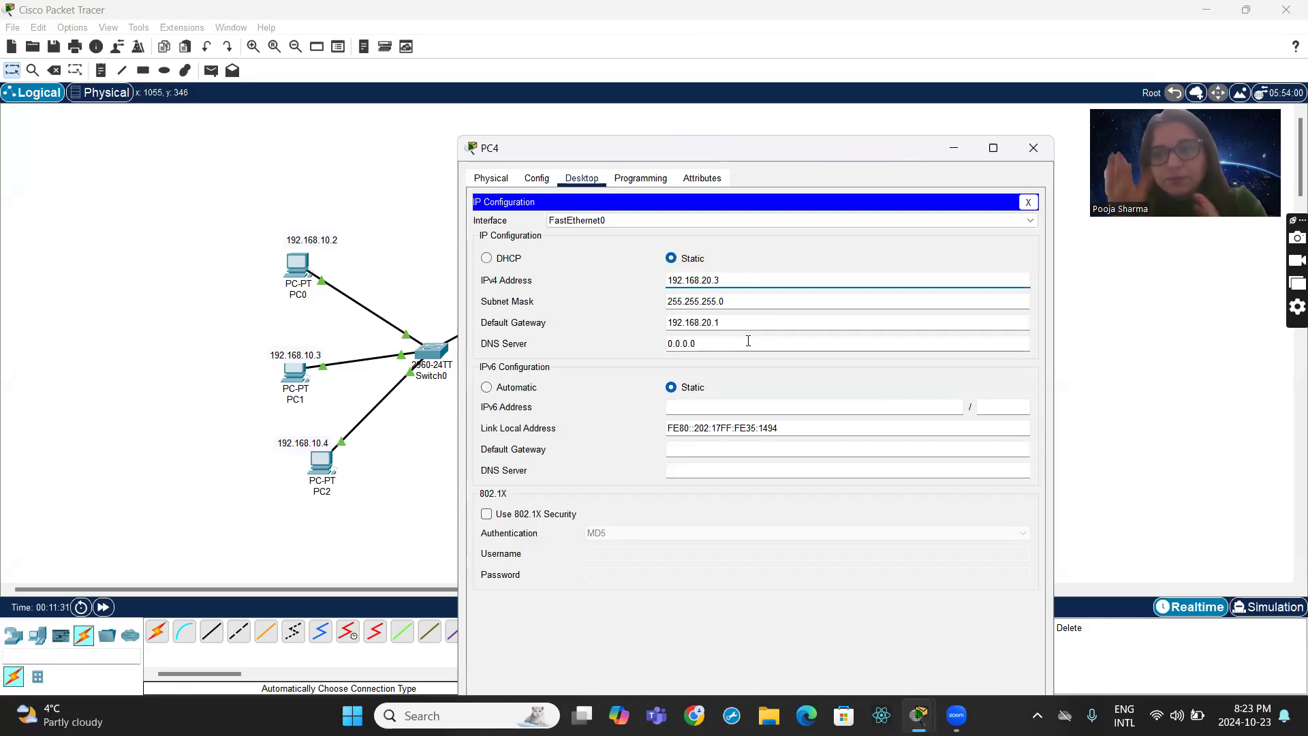
{"action": "left_click", "coordinate": [1033, 148]}
- Open PC5's IP configuration for static addressing
{"action": "left_click", "coordinate": [706, 429]}
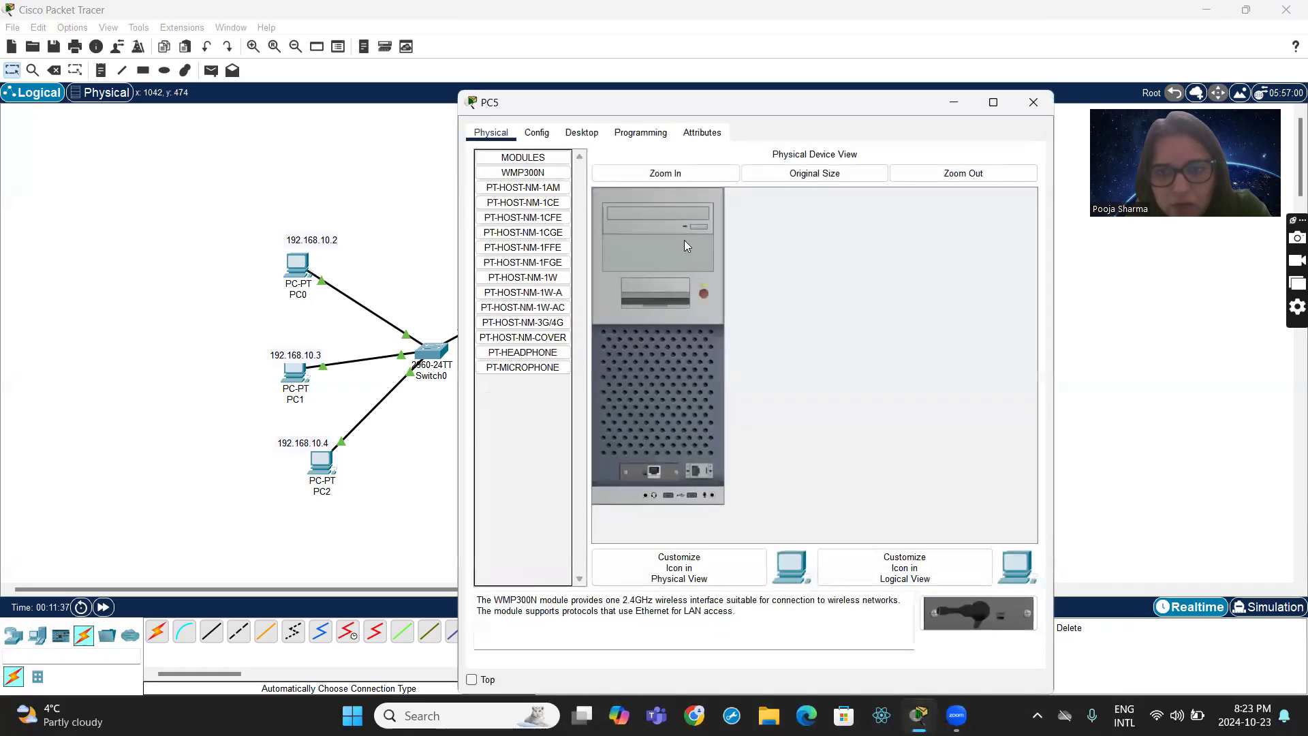
{"action": "left_click", "coordinate": [576, 136]}
{"action": "left_click", "coordinate": [538, 209]}
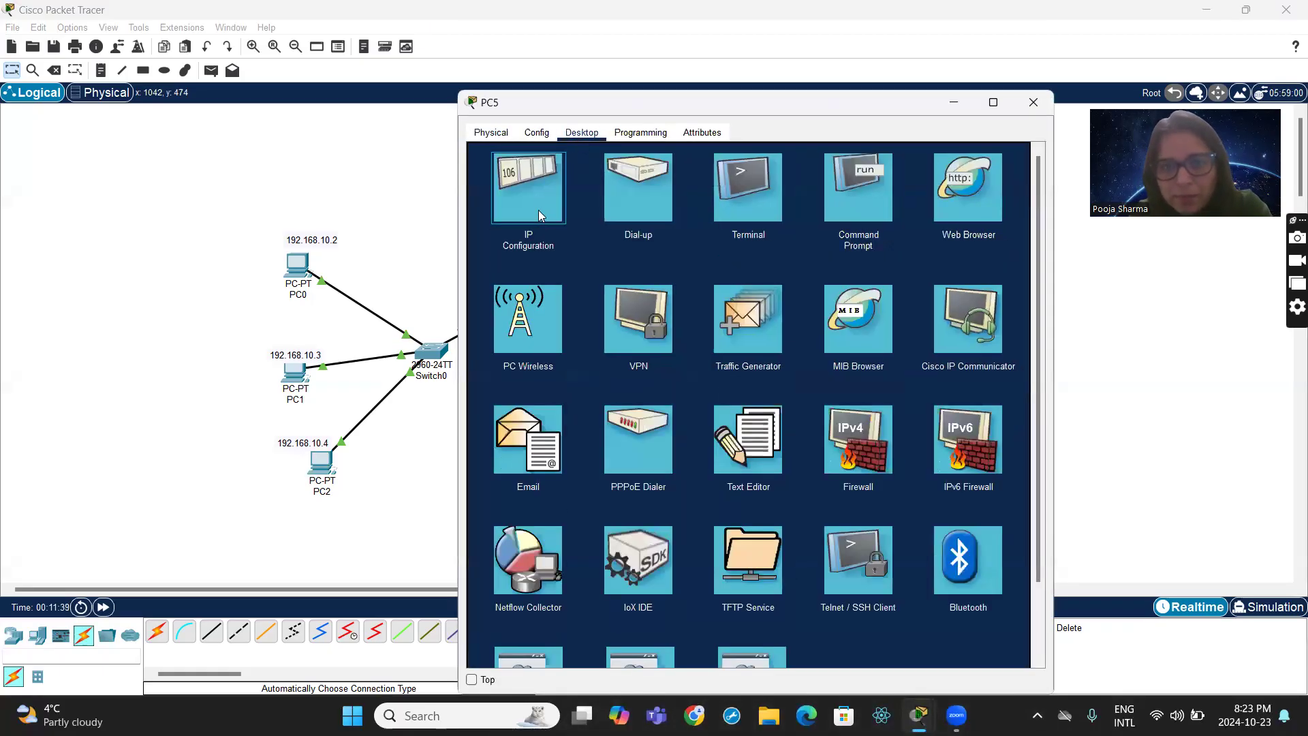
- Try to assign the static IPv4 address 192.168.20.3 to PC5
{"action": "type", "text": "192.168"}
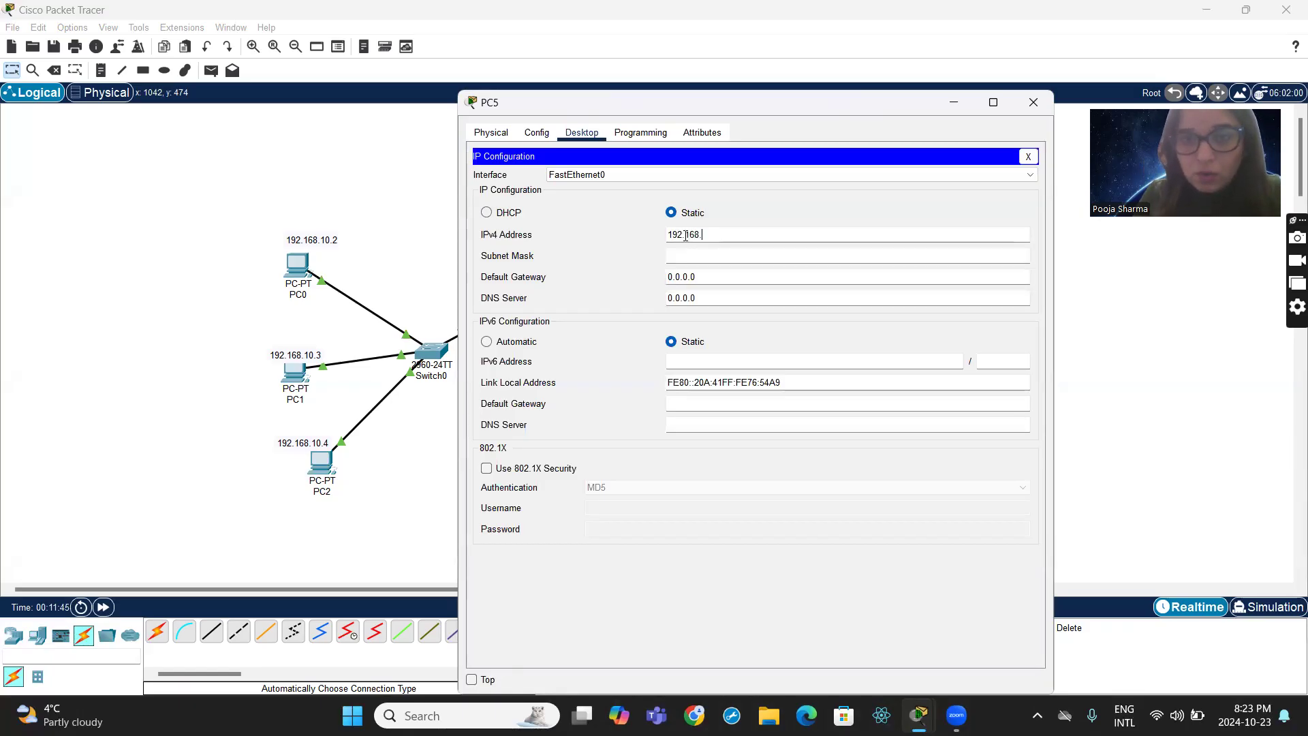
{"action": "type", "text": ".20."}
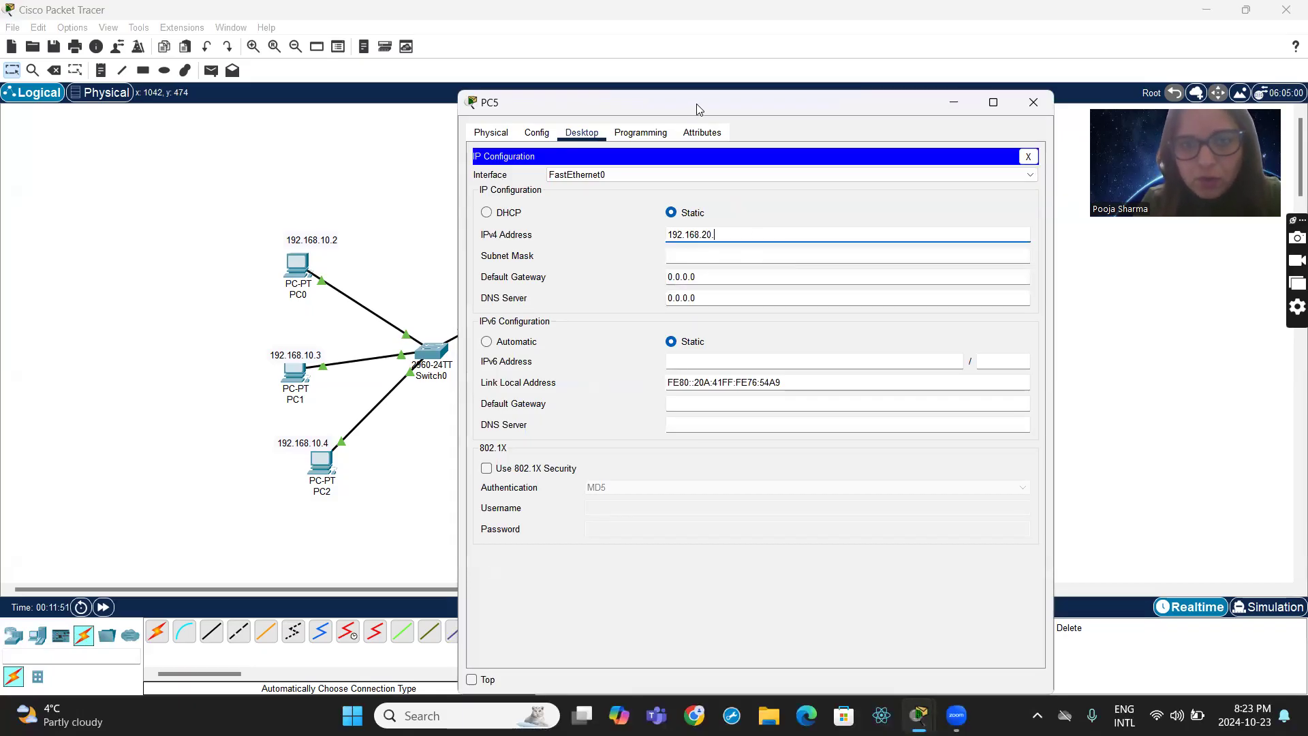
{"action": "left_click_drag", "start_coordinate": [697, 108], "coordinate": [548, 63]}
{"action": "type", "text": "3"}
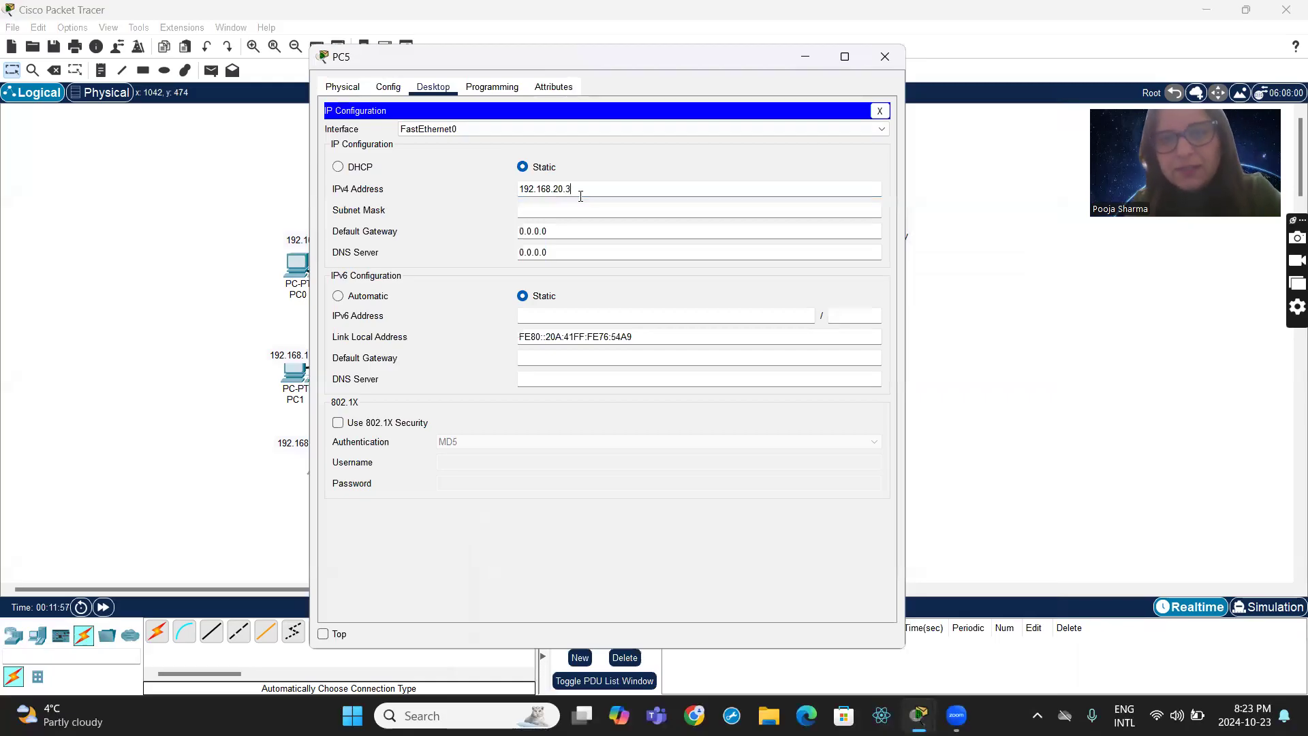
{"action": "key", "text": "Tab"}
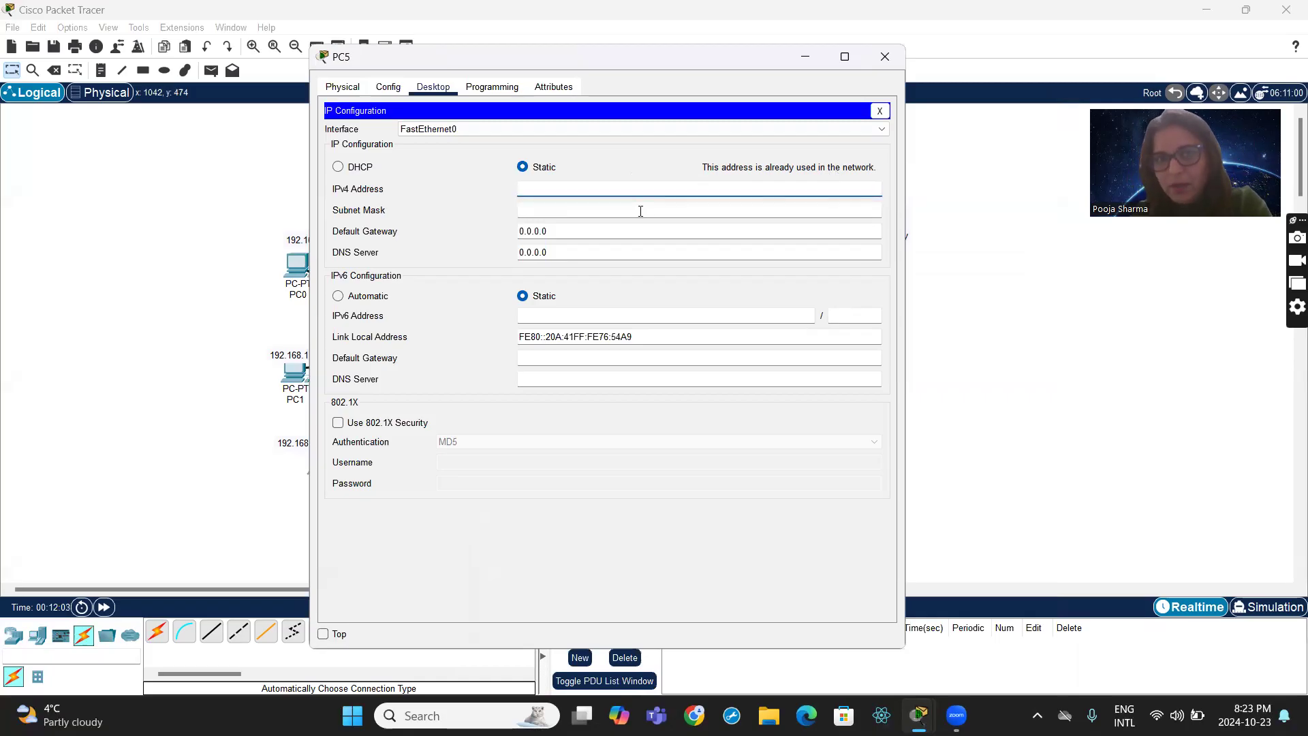
- Give PC5 the static IPv4 address 192.168.20.4 with subnet mask 255.255.255.0
{"action": "type", "text": "192"}
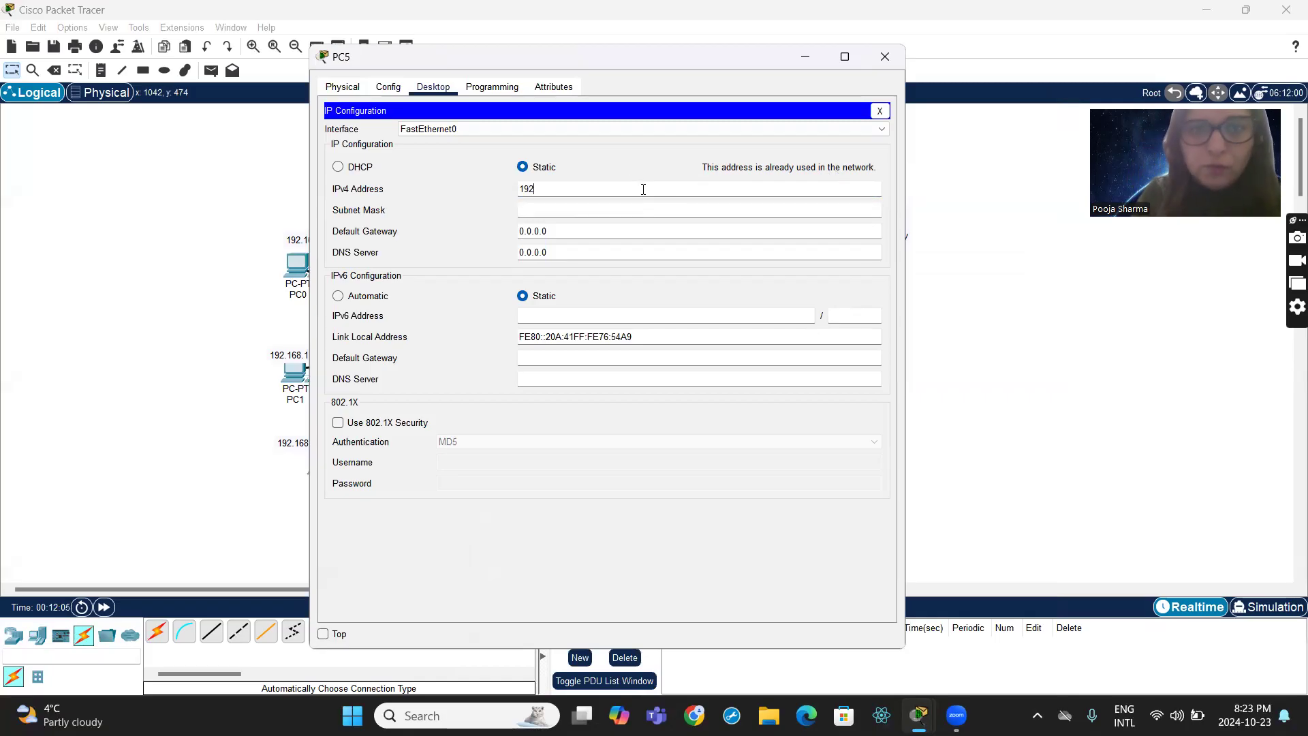
{"action": "type", "text": ".168."}
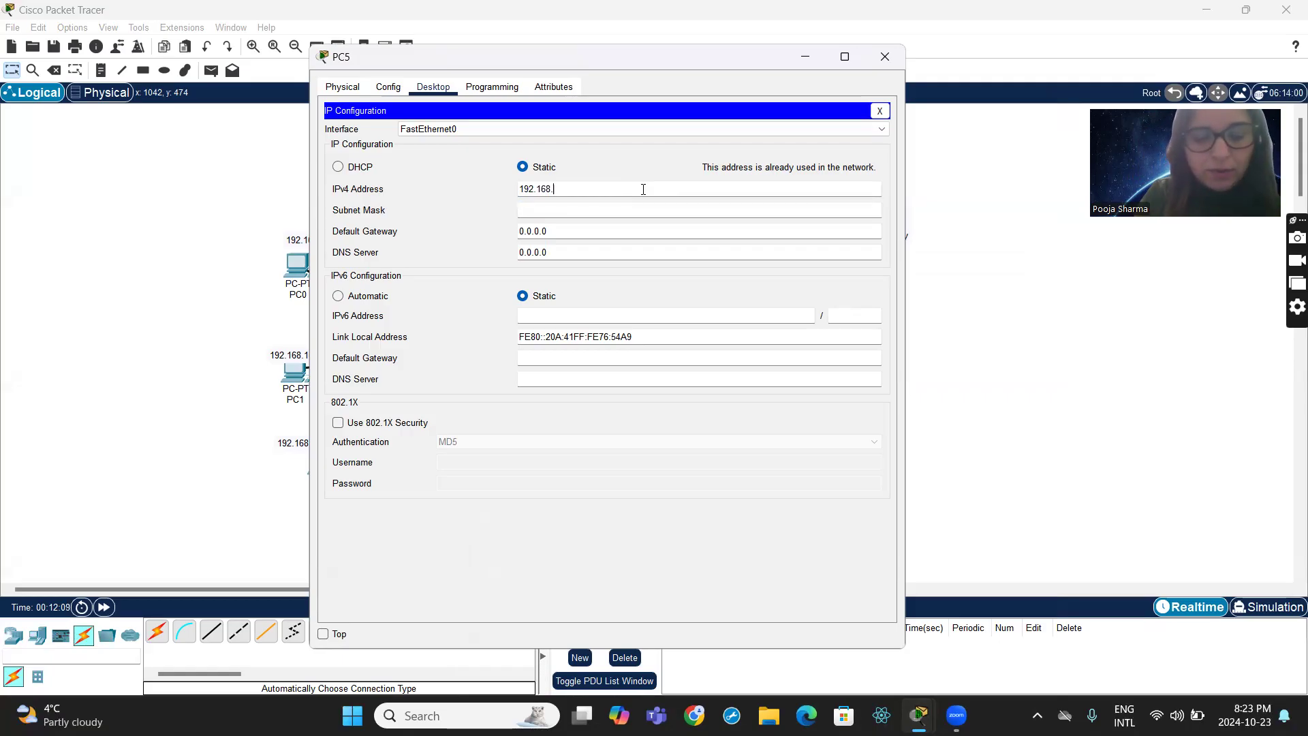
{"action": "type", "text": "20.4"}
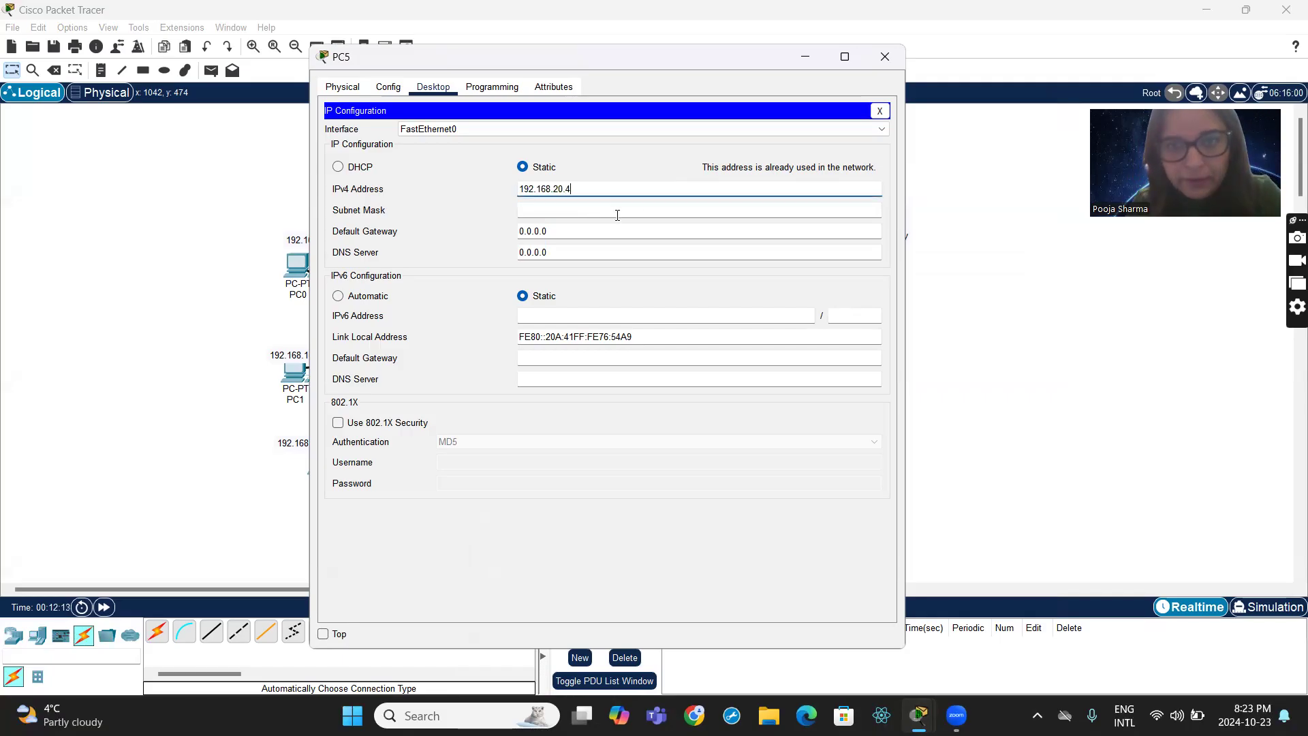
{"action": "left_click", "coordinate": [635, 89]}
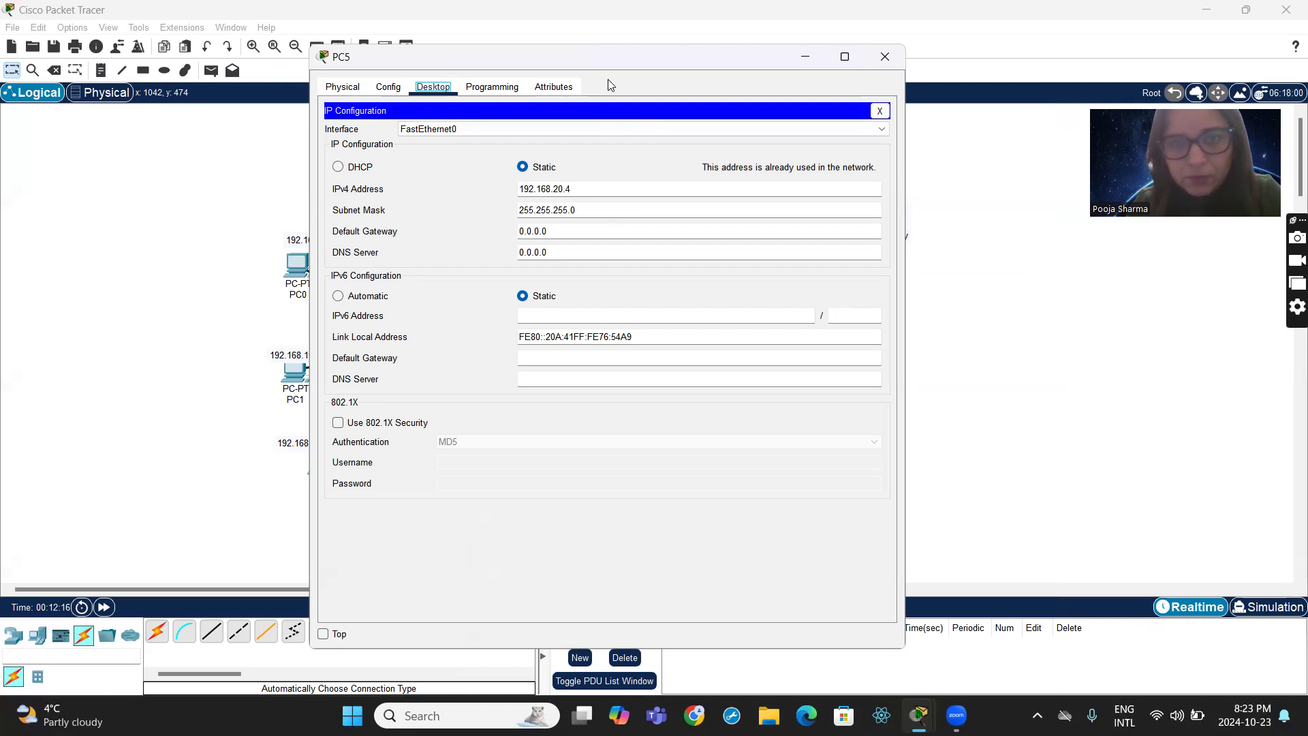
- Set PC5's IPv4 default gateway to 192.168.20.1 and close its device window
{"action": "left_click", "coordinate": [559, 235]}
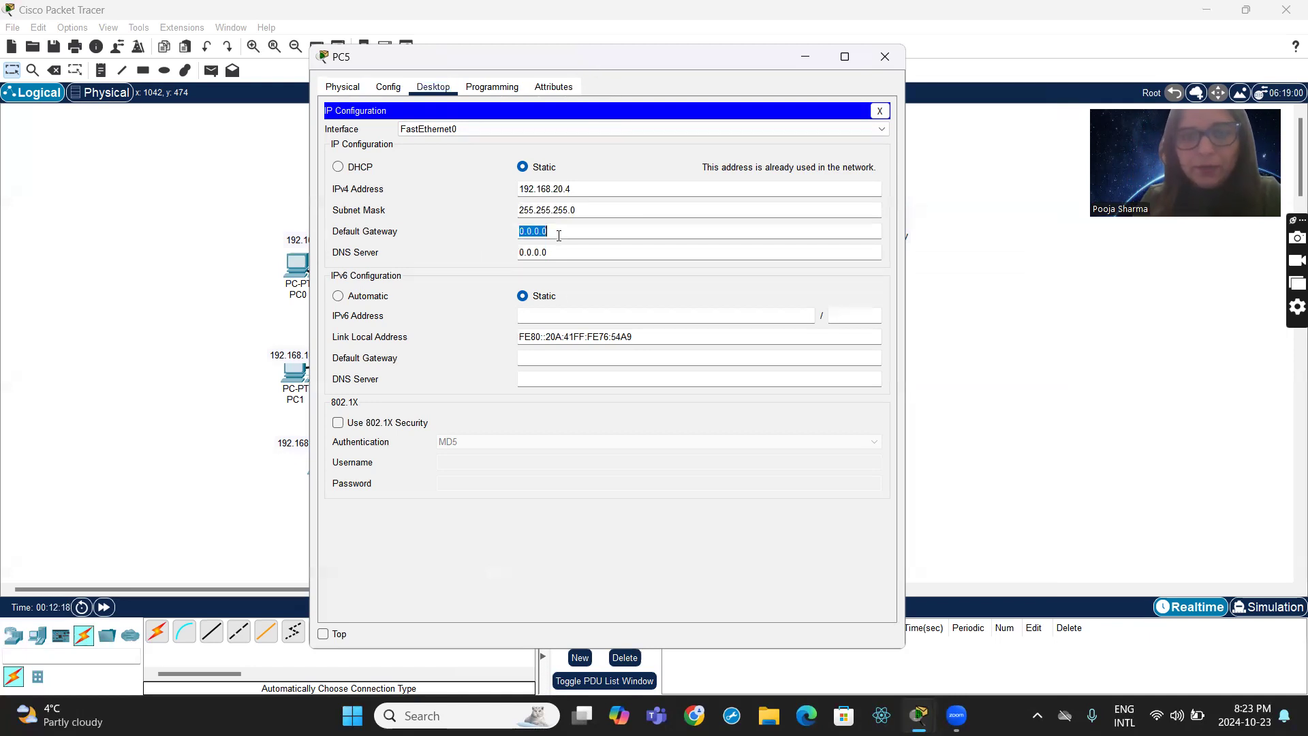
{"action": "type", "text": "192.168"}
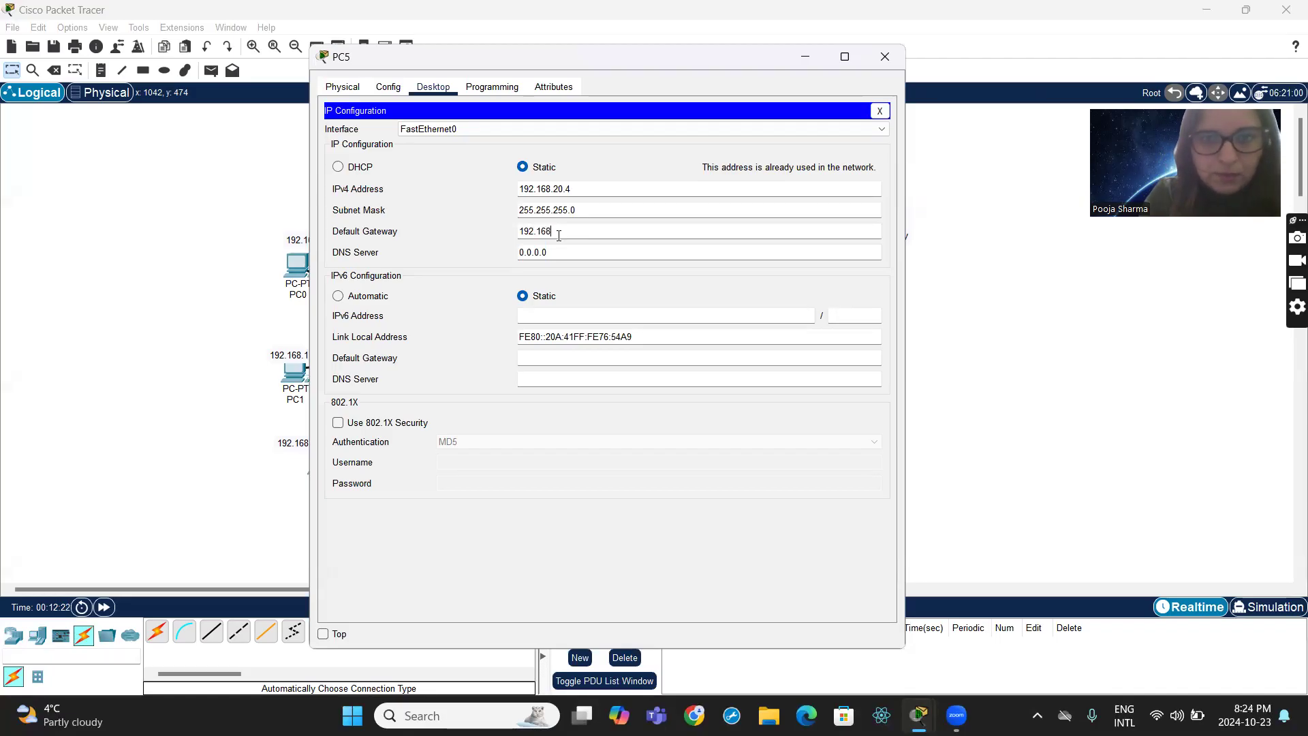
{"action": "type", "text": ".20.1"}
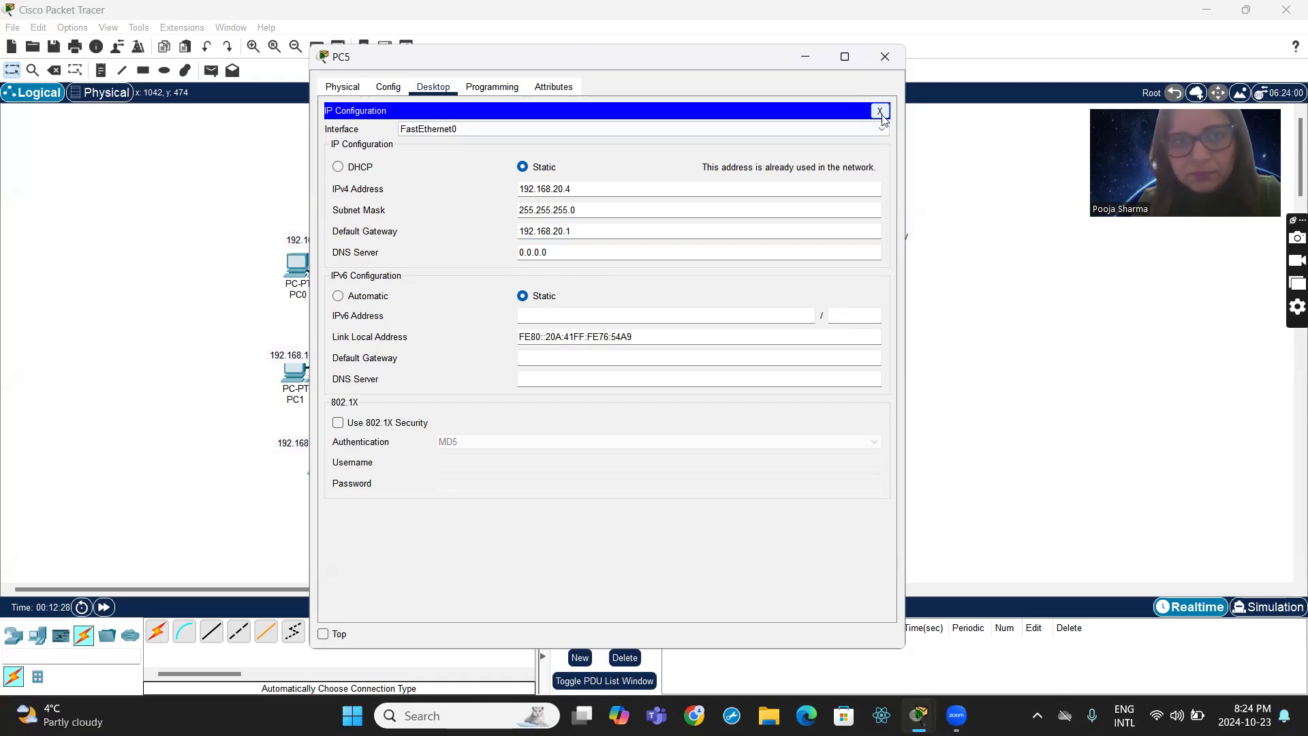
{"action": "left_click_drag", "start_coordinate": [734, 58], "coordinate": [667, 134]}
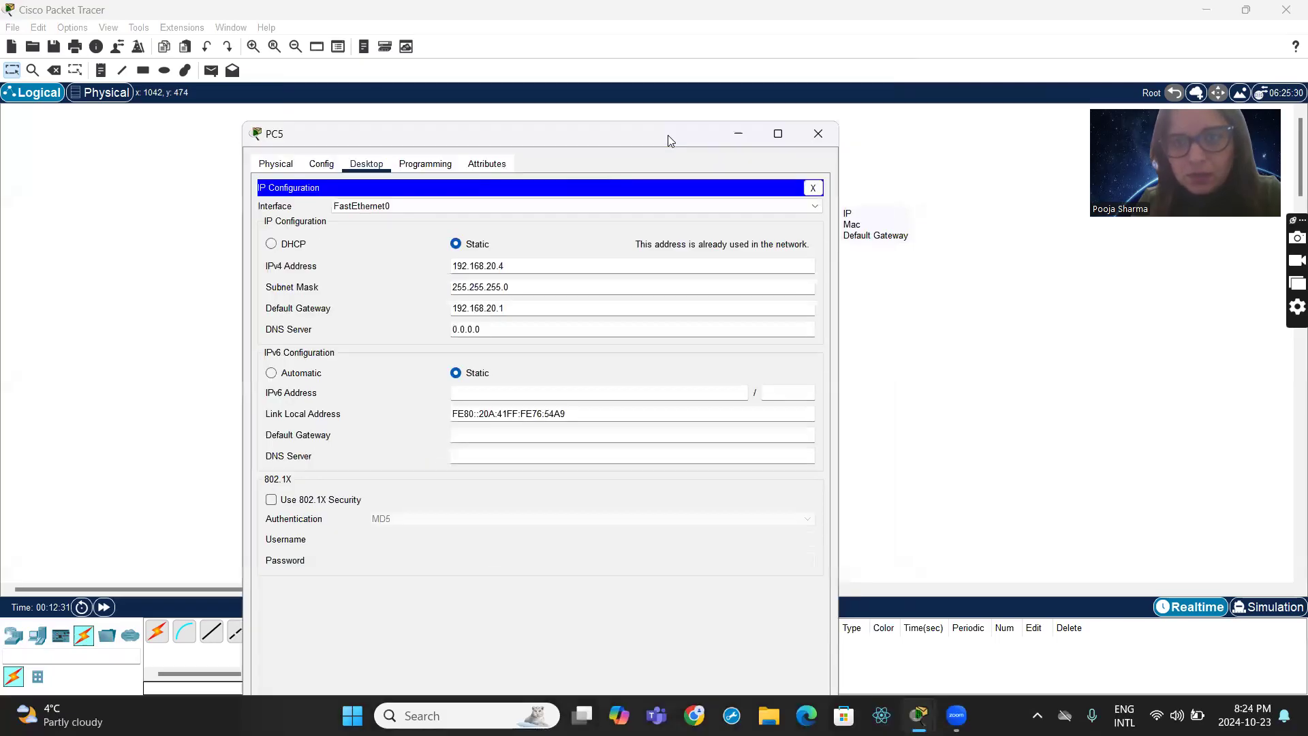
{"action": "left_click", "coordinate": [819, 134]}
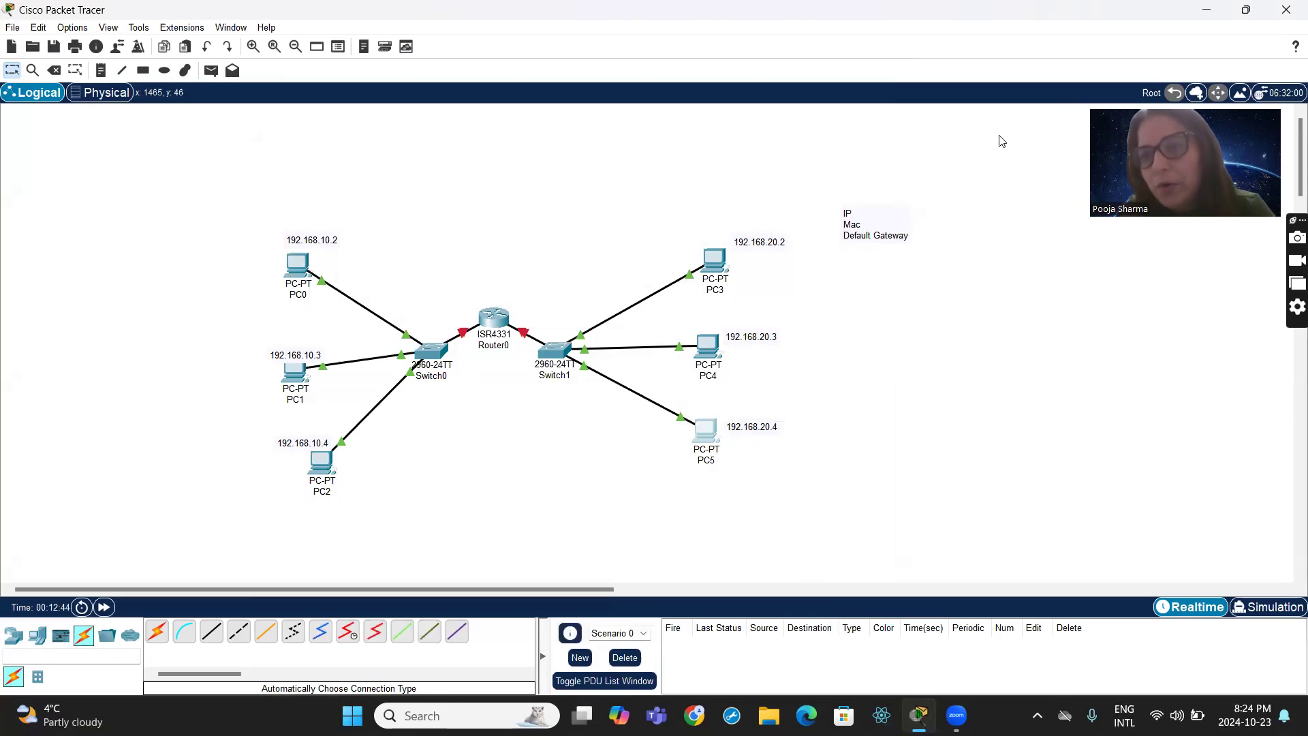
- Test connectivity within the 192.168.10.x group by sending a simple PDU from PC0 to PC1
{"action": "left_click", "coordinate": [211, 71]}
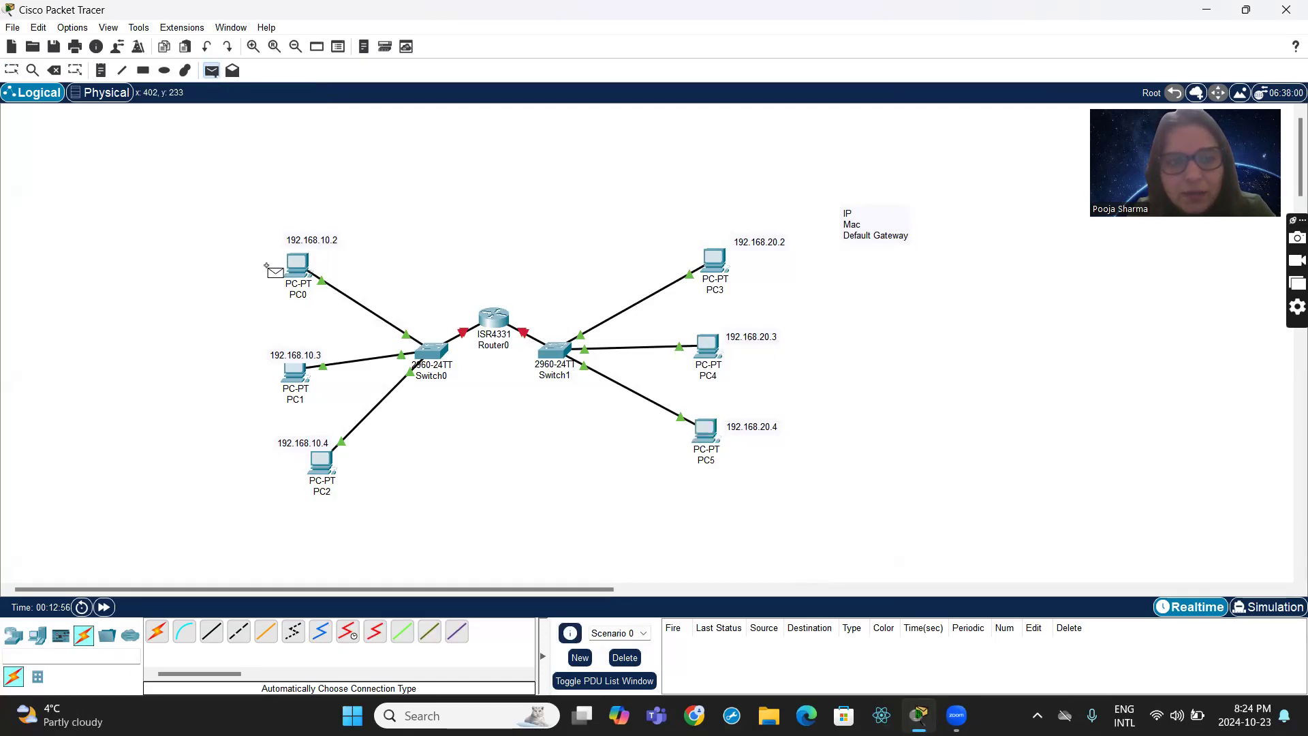
{"action": "left_click", "coordinate": [295, 263]}
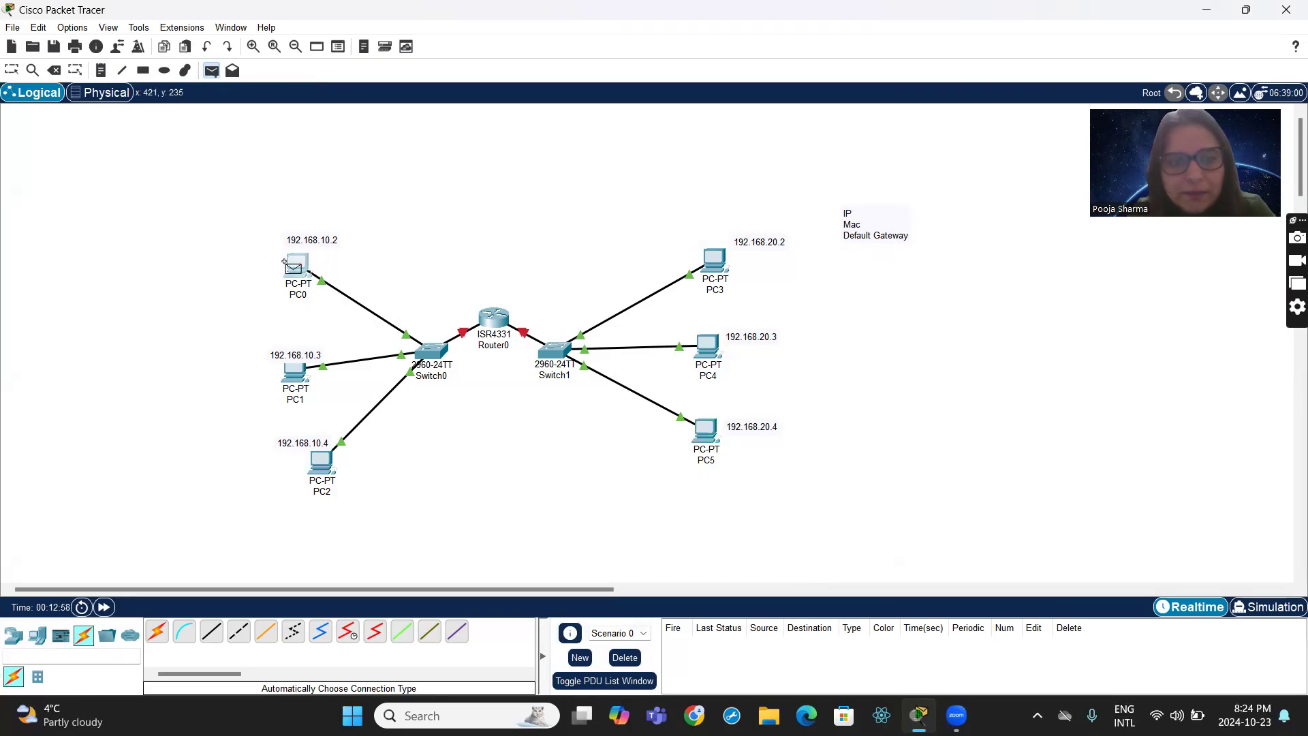
{"action": "left_click", "coordinate": [287, 371]}
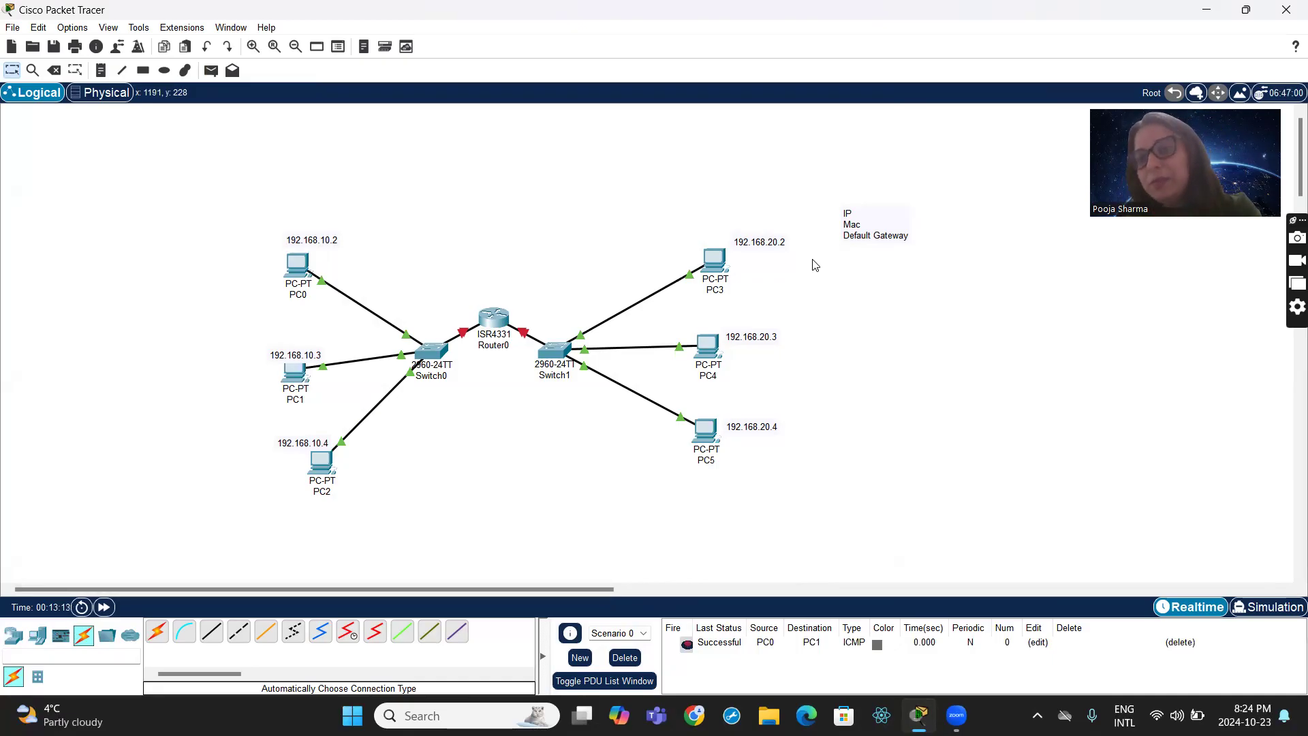
- Test connectivity within the 192.168.20.x group by sending a simple PDU from PC3 to PC5
{"action": "left_click", "coordinate": [211, 70]}
{"action": "left_click", "coordinate": [715, 260]}
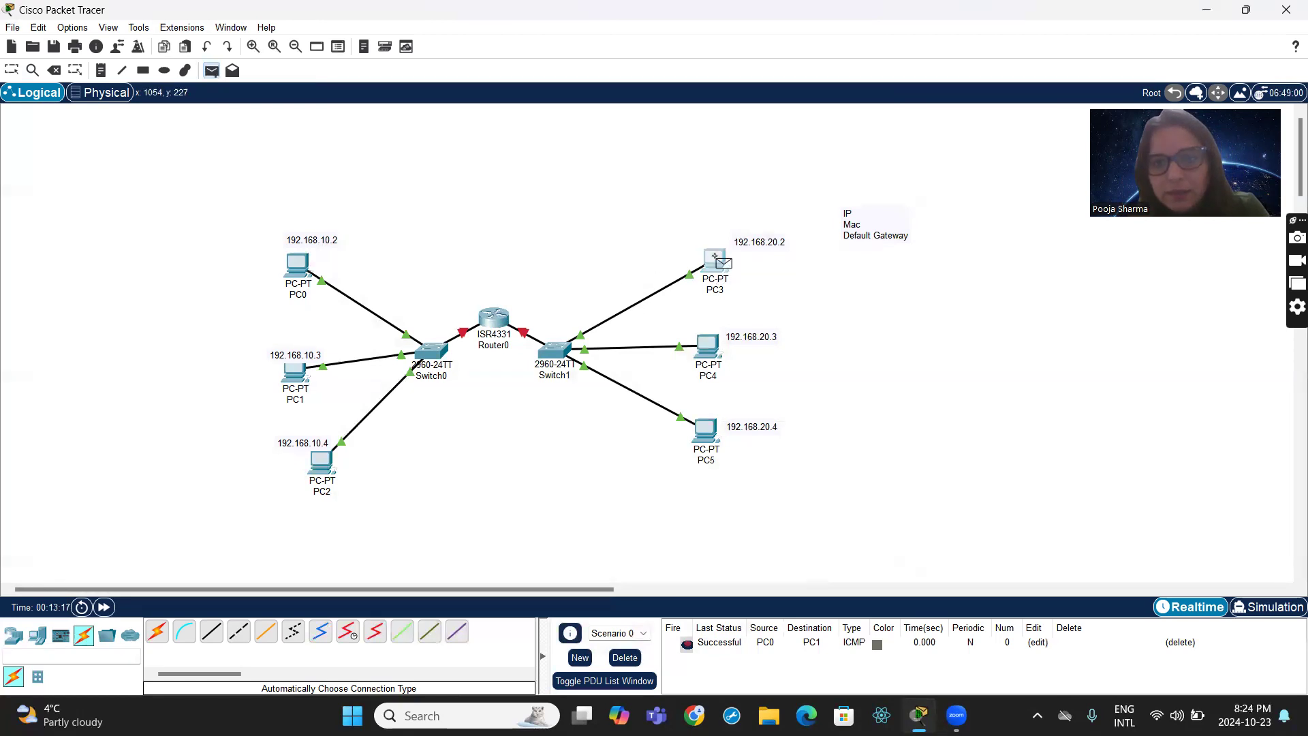
{"action": "left_click", "coordinate": [708, 427]}
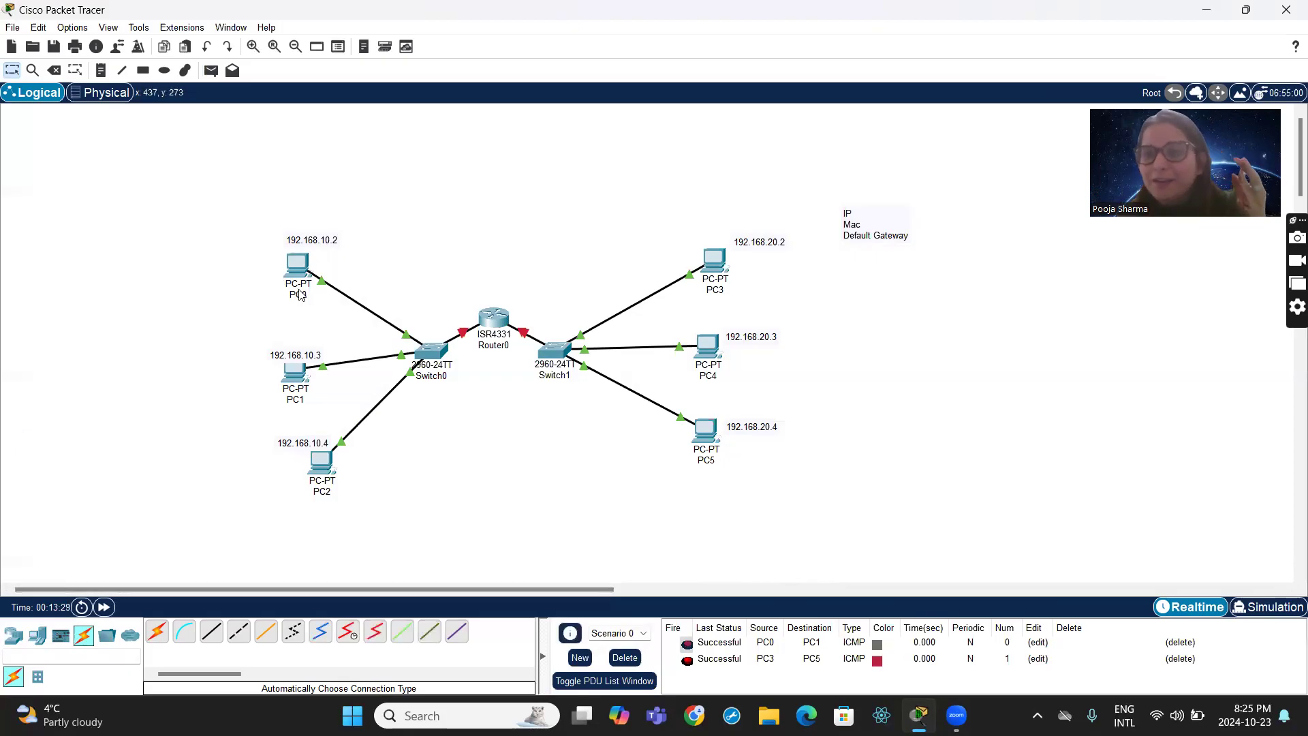
- Delete the current scenario to clear its test PDUs
{"action": "mouse_move", "coordinate": [300, 295]}
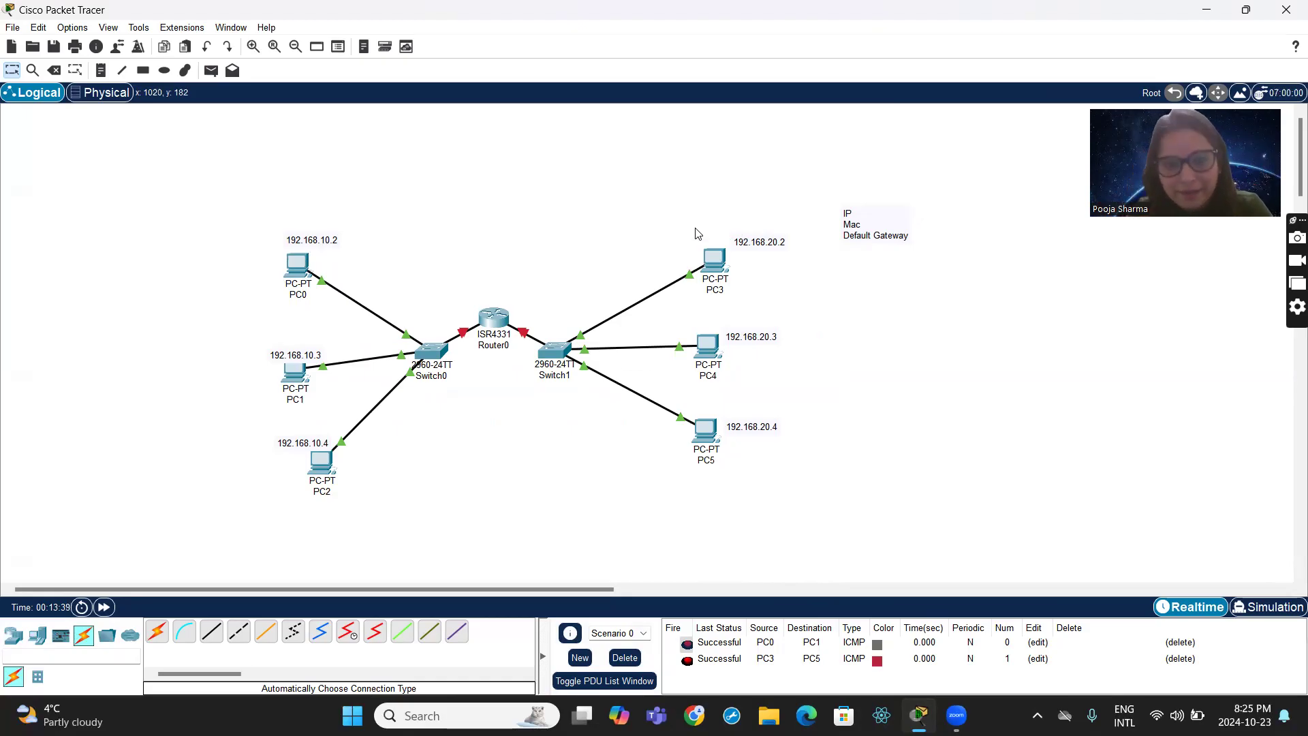
{"action": "left_click", "coordinate": [618, 658]}
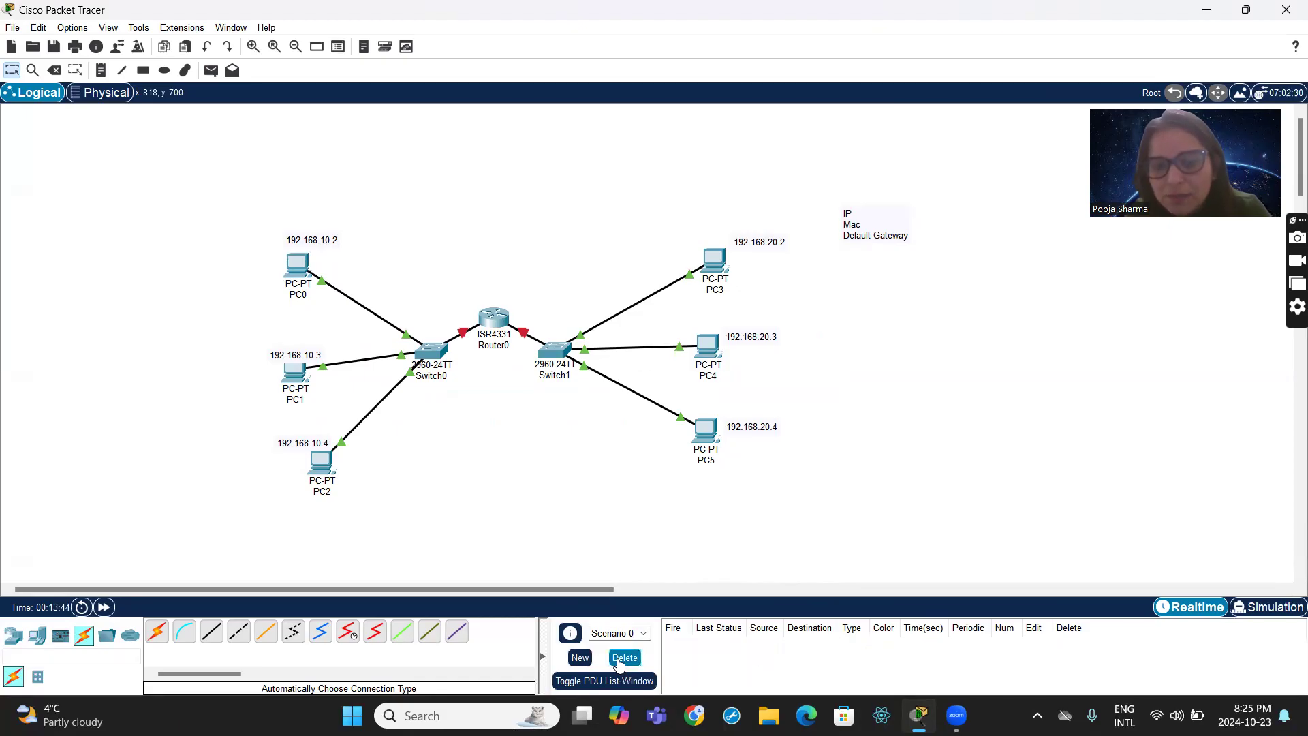
- Try to install a NIM-2T module in Router0's first empty slot from its physical device view
{"action": "left_click", "coordinate": [496, 325]}
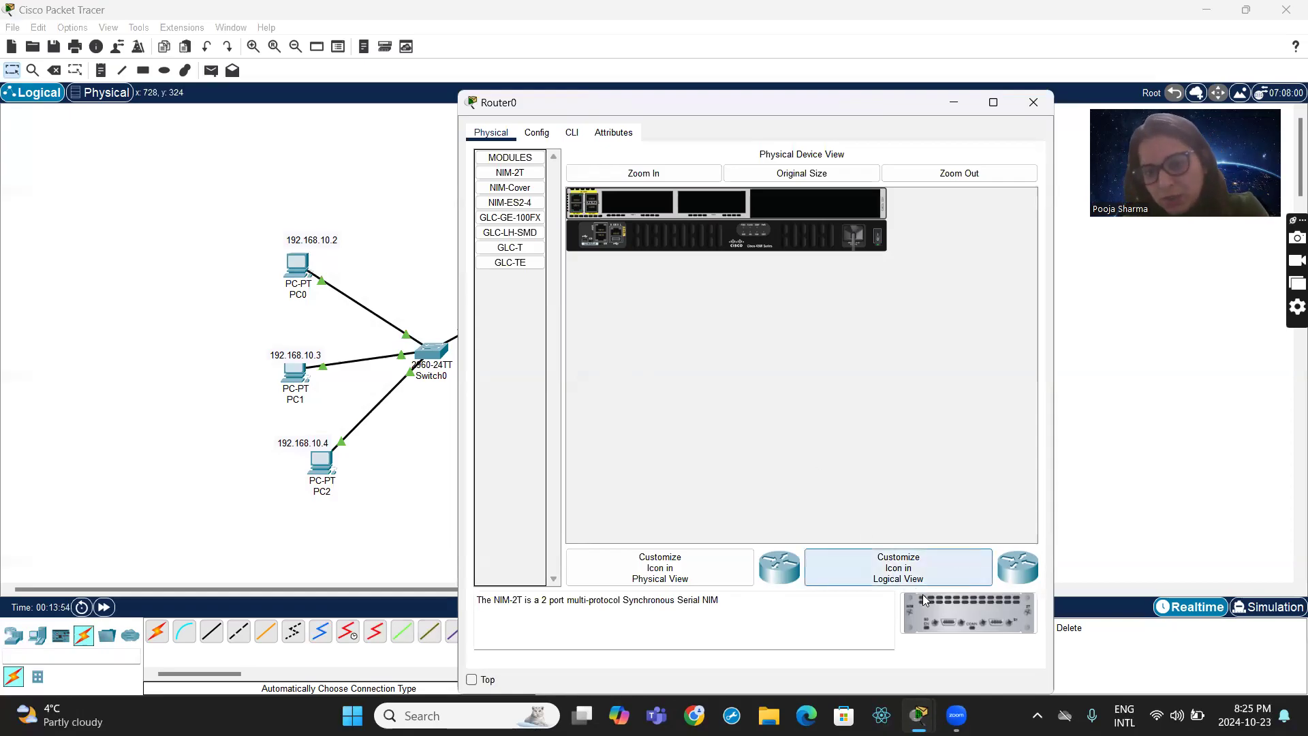
{"action": "left_click_drag", "start_coordinate": [929, 606], "coordinate": [667, 197]}
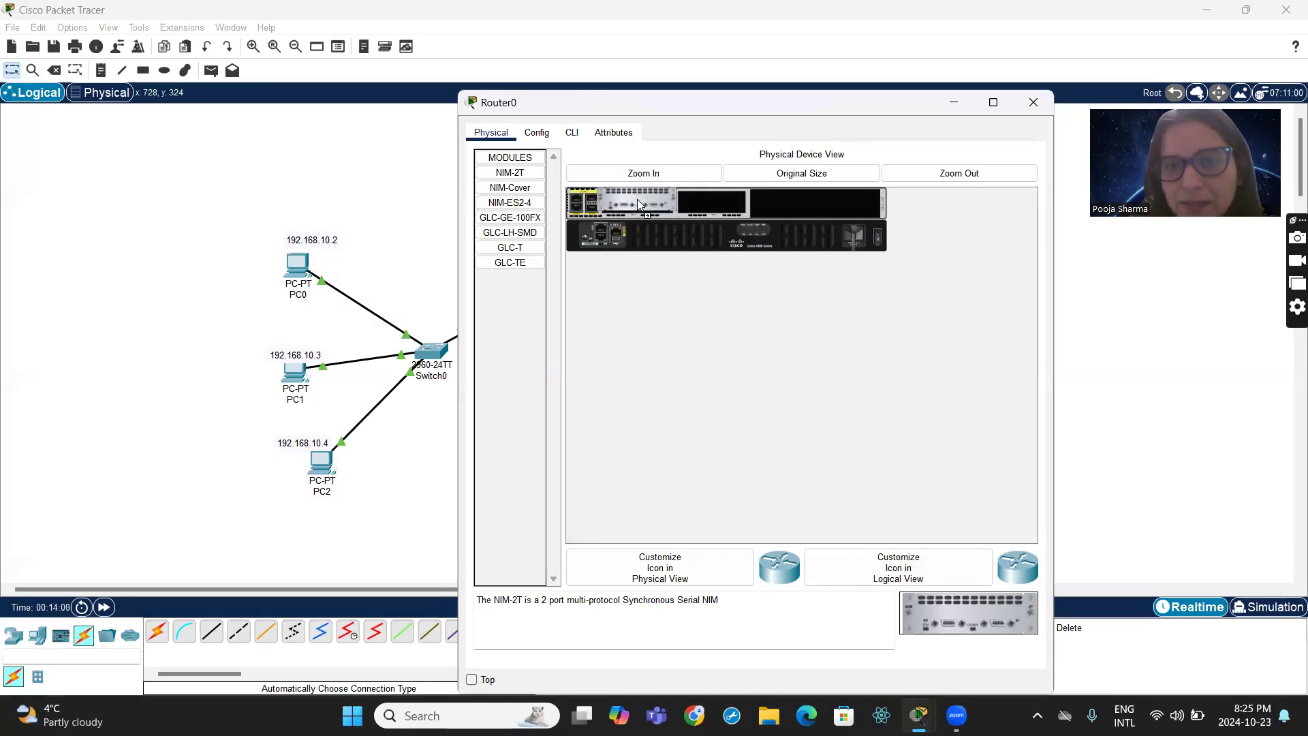
{"action": "left_click_drag", "start_coordinate": [638, 200], "coordinate": [638, 200]}
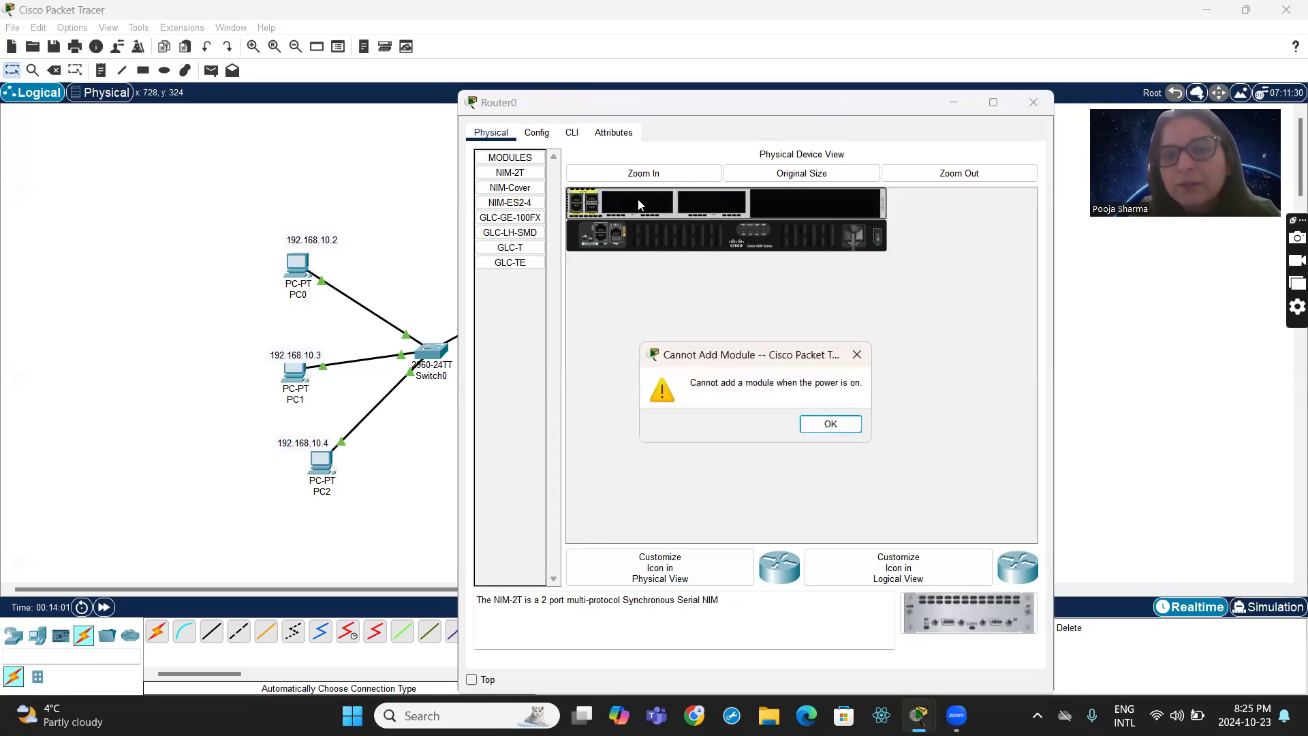
{"action": "left_click", "coordinate": [830, 424]}
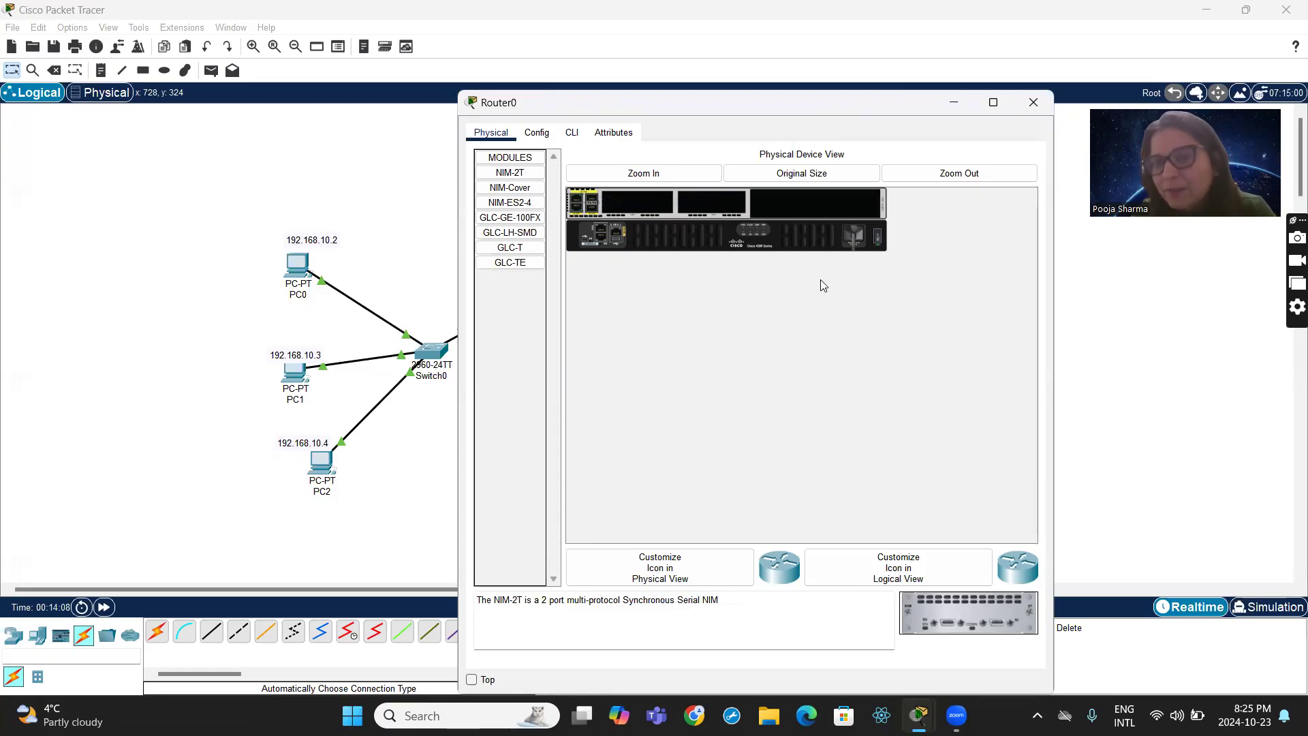
- Power off Router0, install a NIM-2T module in its first empty slot, and power the router back on
{"action": "left_click", "coordinate": [879, 236]}
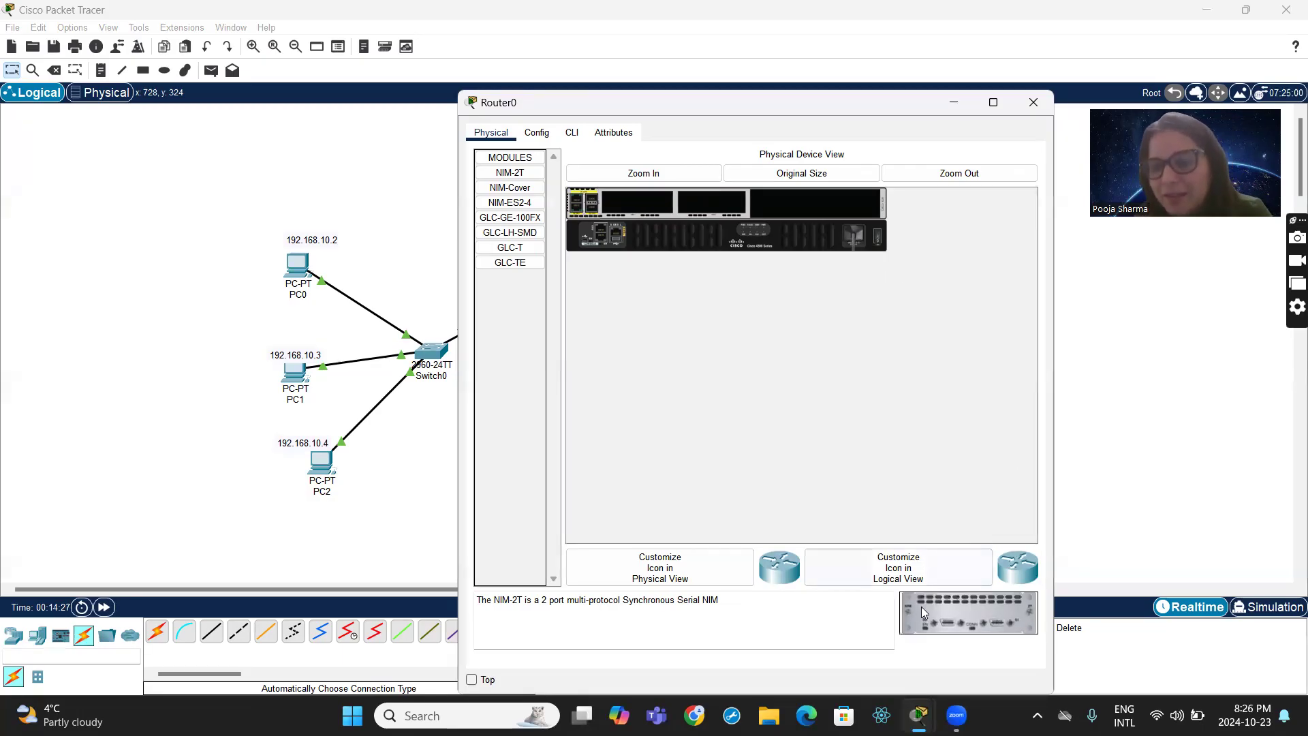
{"action": "left_click_drag", "start_coordinate": [921, 606], "coordinate": [646, 203]}
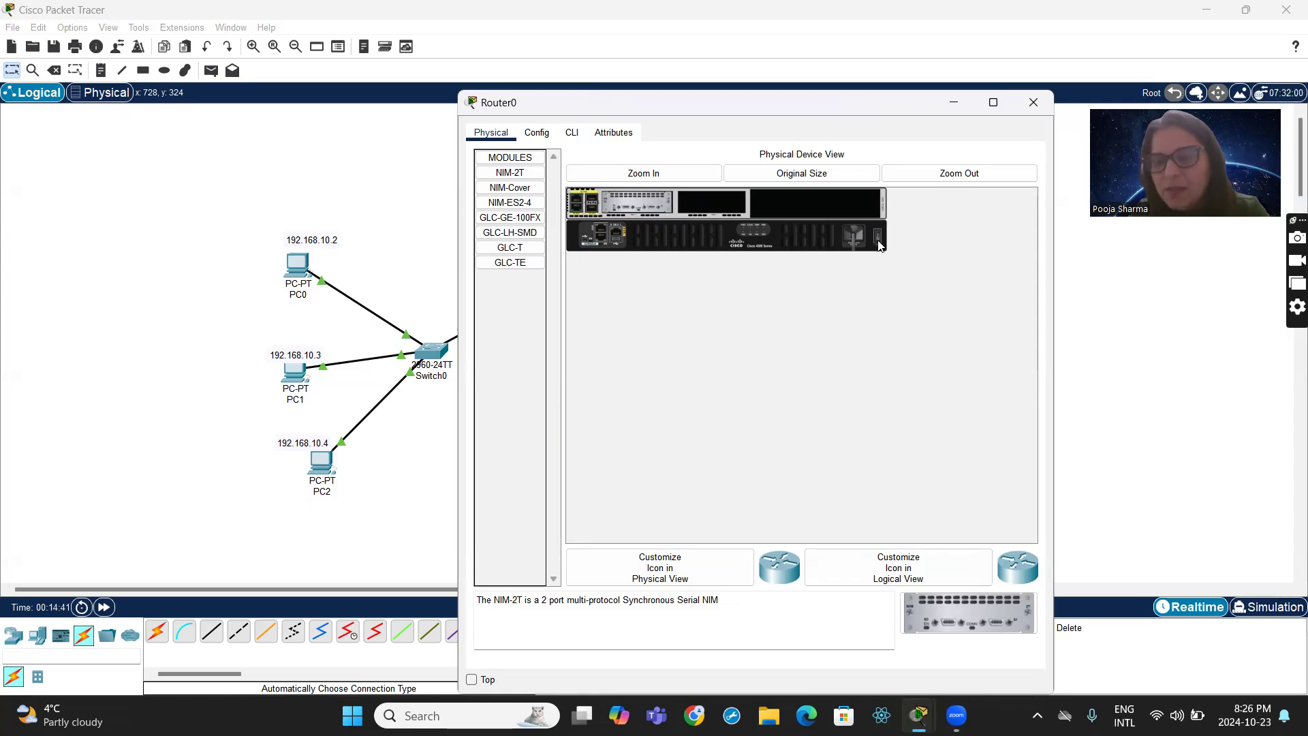
- Open Router0's configuration once it has booted and examine the GigabitEthernet0/0/0 and GigabitEthernet0/0/1 interface settings
{"action": "left_click", "coordinate": [537, 133]}
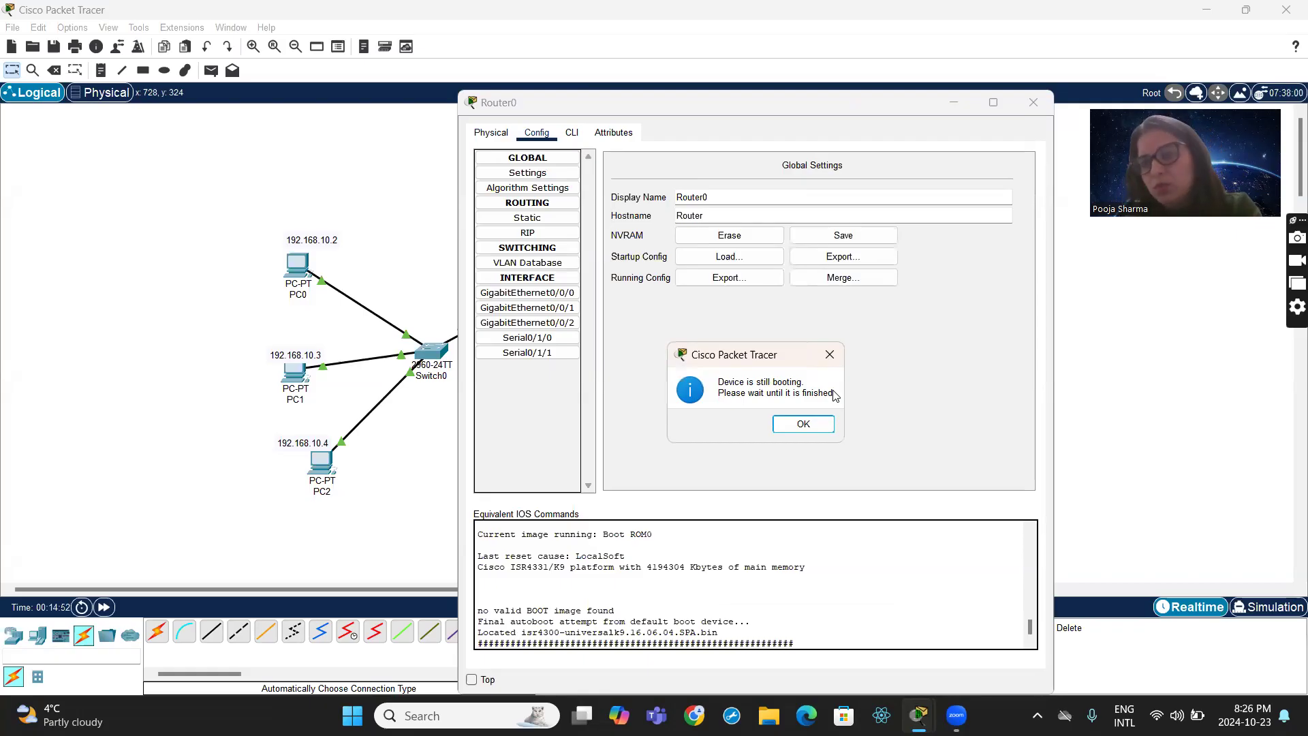
{"action": "left_click", "coordinate": [804, 424]}
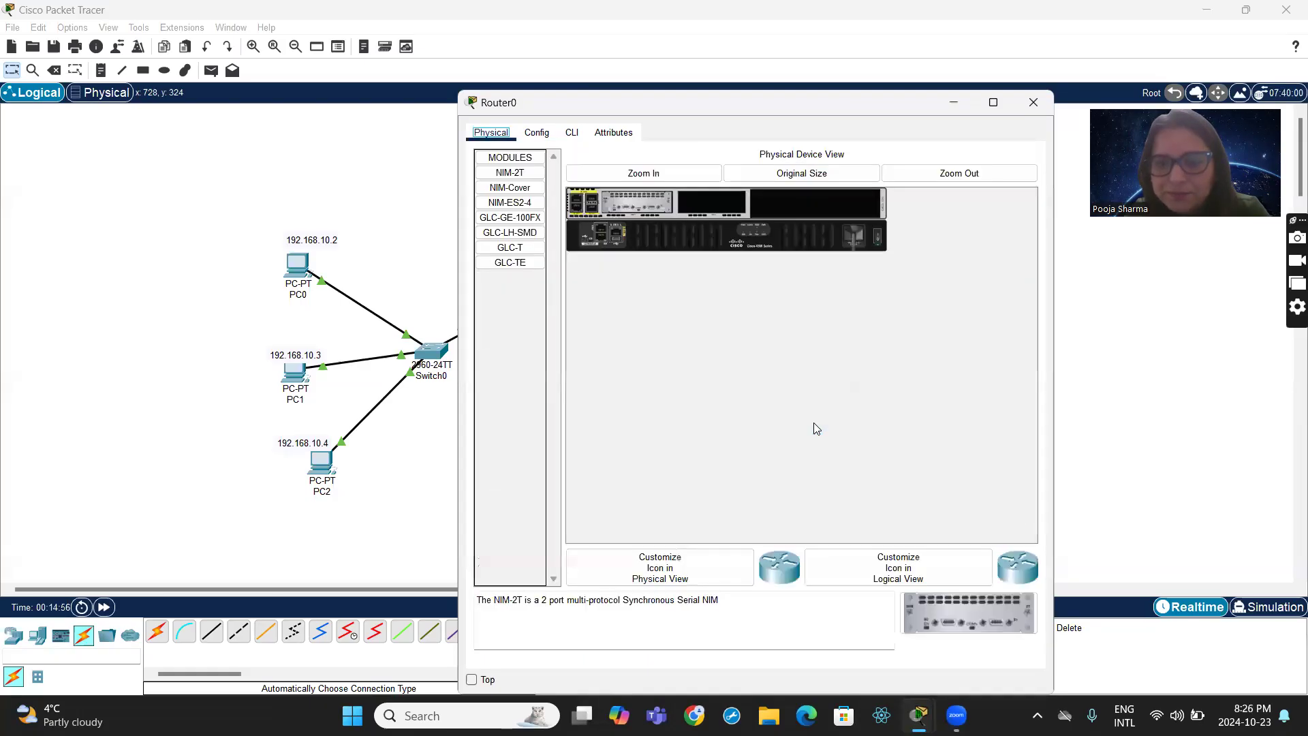
{"action": "left_click", "coordinate": [538, 135]}
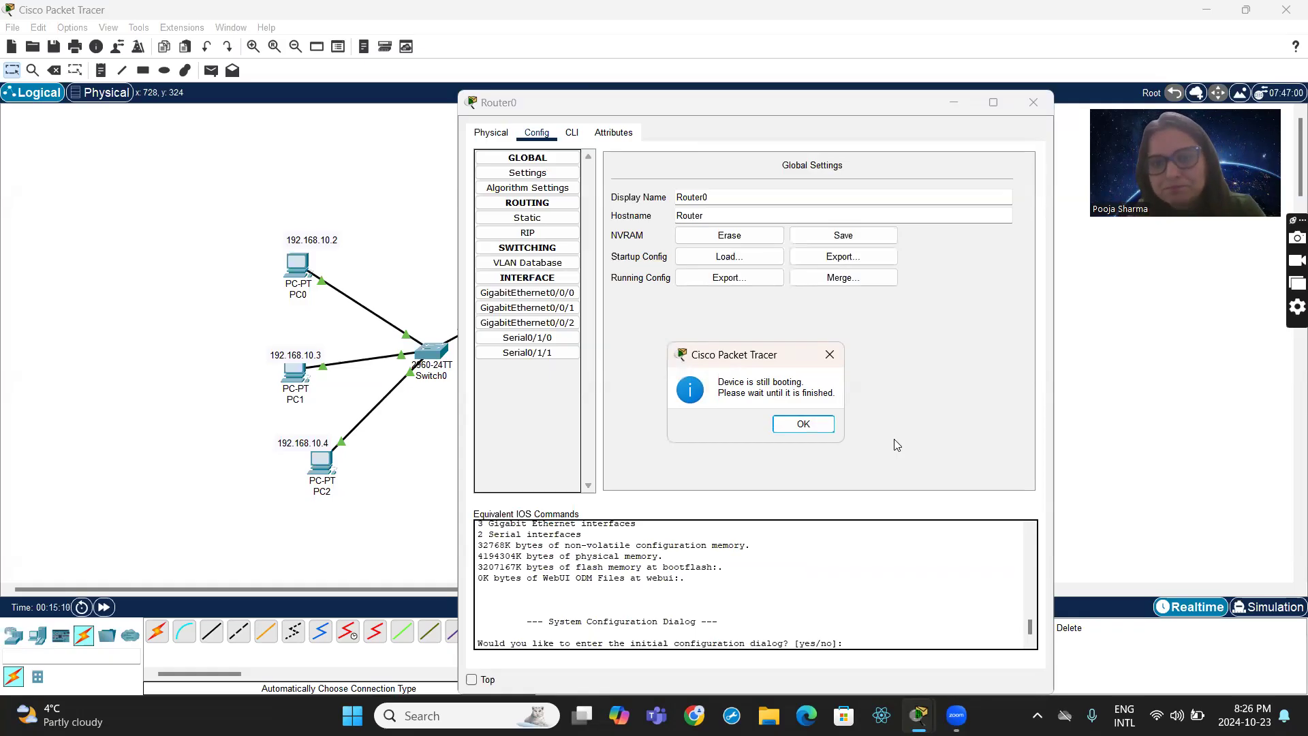
{"action": "left_click", "coordinate": [829, 427]}
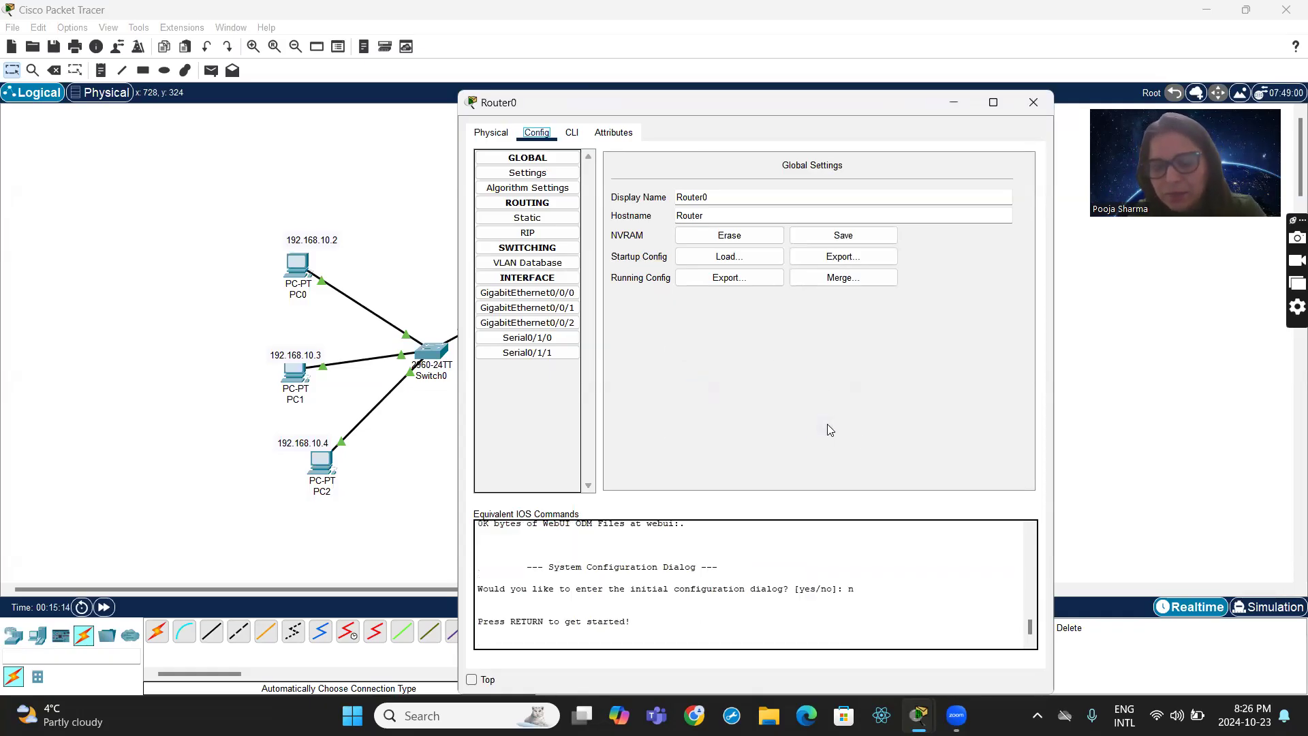
{"action": "left_click", "coordinate": [547, 293]}
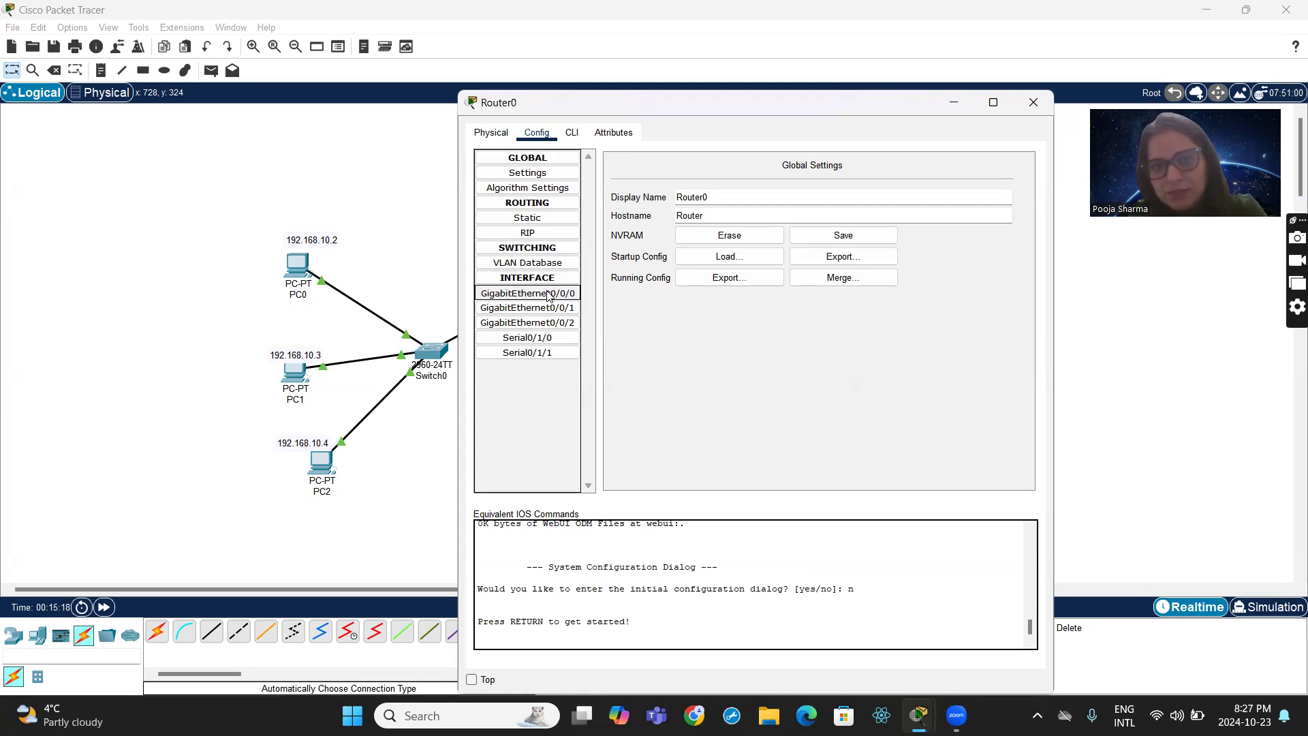
{"action": "left_click", "coordinate": [539, 308]}
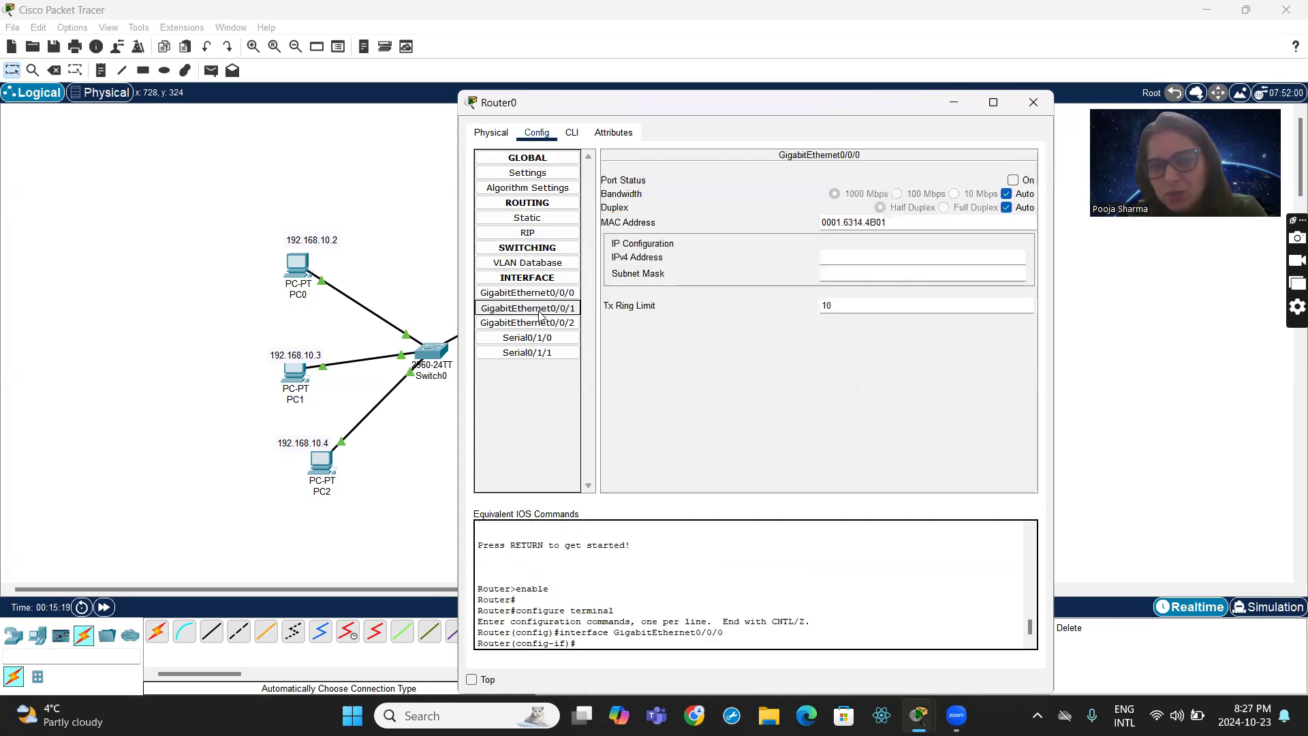
{"action": "left_click", "coordinate": [535, 293]}
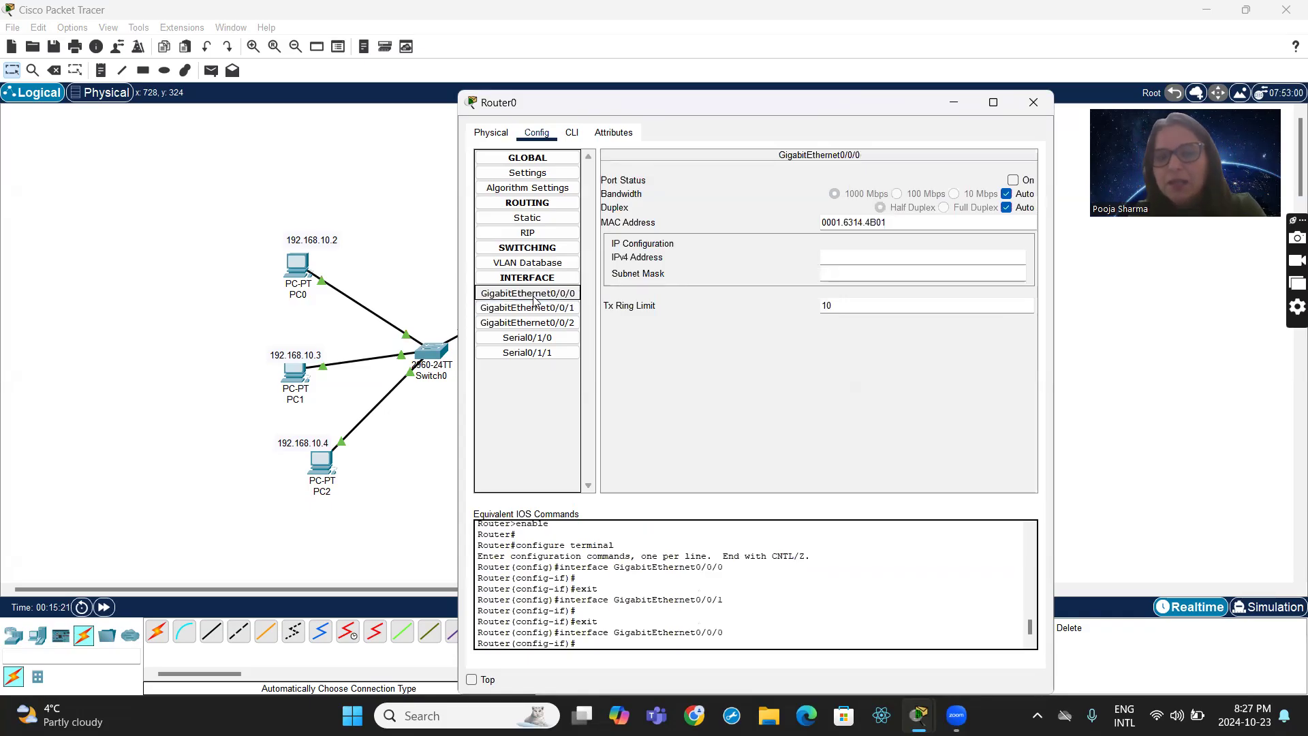
{"action": "left_click", "coordinate": [538, 308]}
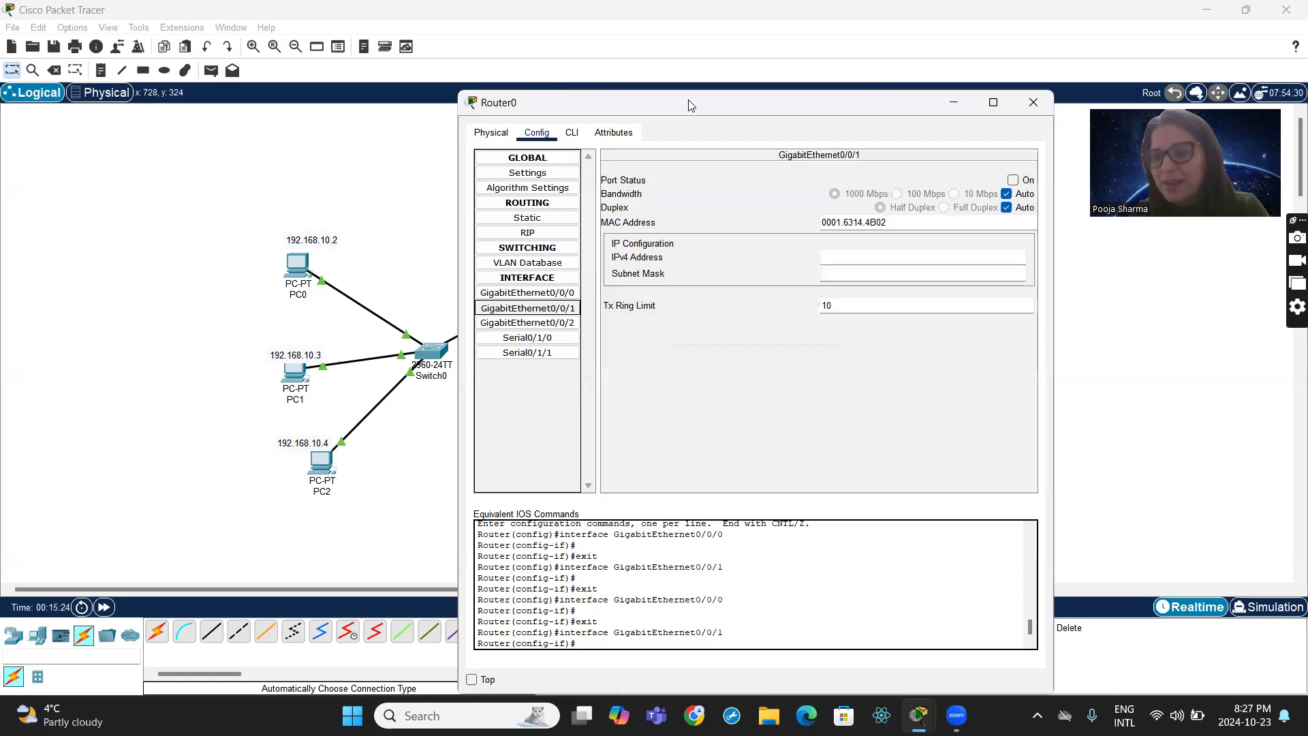
- Reattach the Switch0 link to Router0's GigabitEthernet0/0/0 port in the topology
{"action": "left_click_drag", "start_coordinate": [688, 106], "coordinate": [961, 145]}
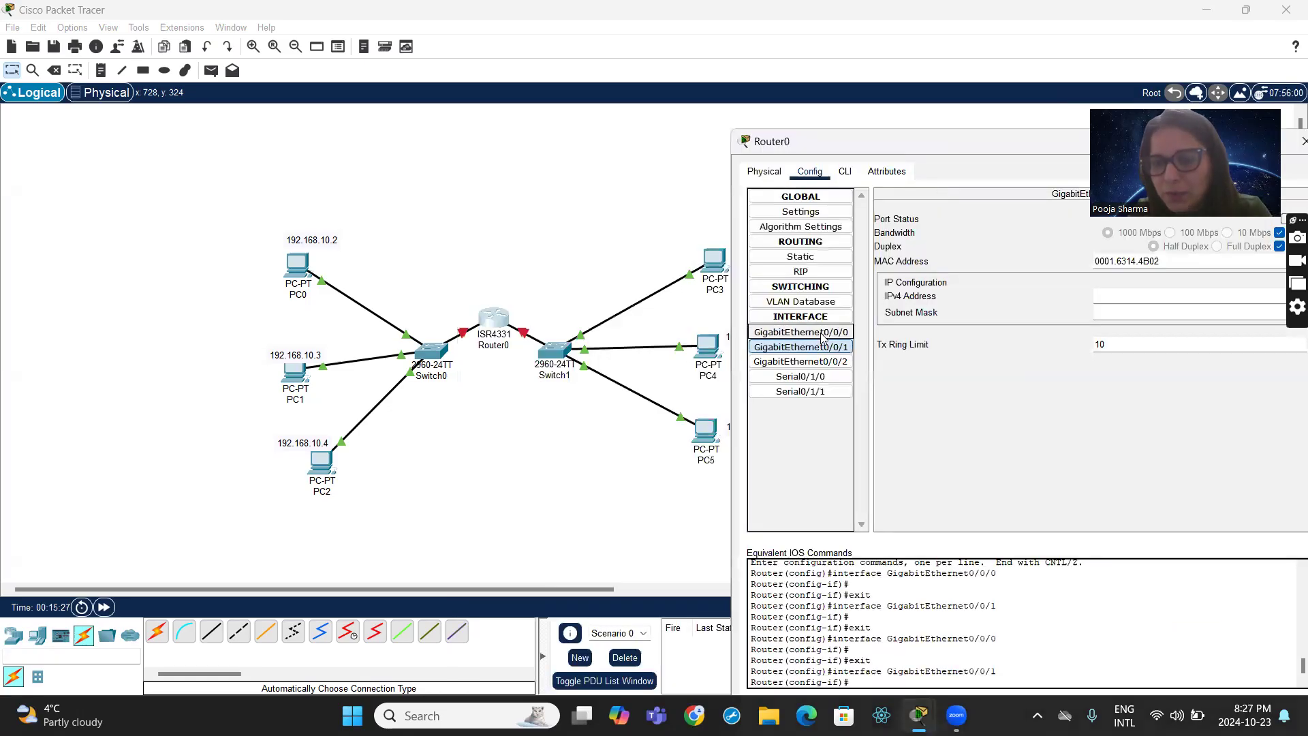
{"action": "left_click", "coordinate": [465, 332]}
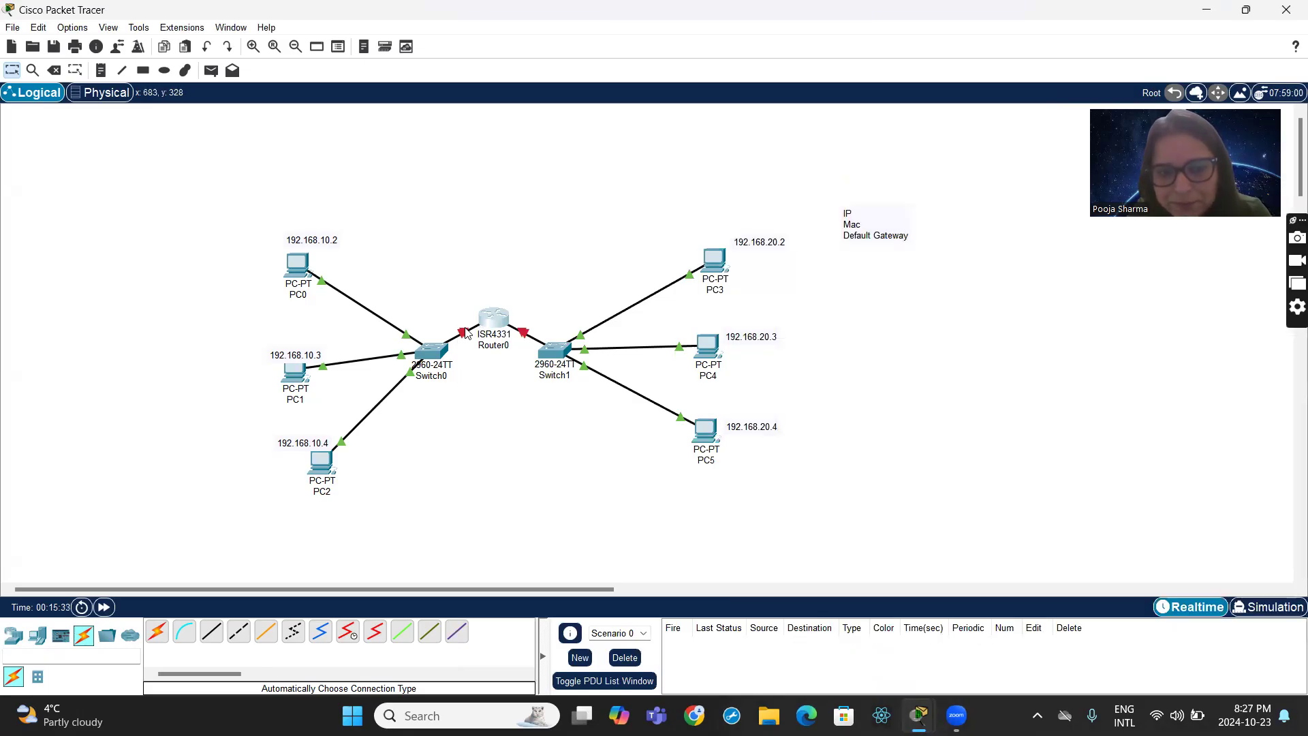
{"action": "left_click", "coordinate": [463, 332]}
{"action": "key", "text": "Delete"}
{"action": "left_click", "coordinate": [440, 348]}
{"action": "left_click", "coordinate": [484, 317]}
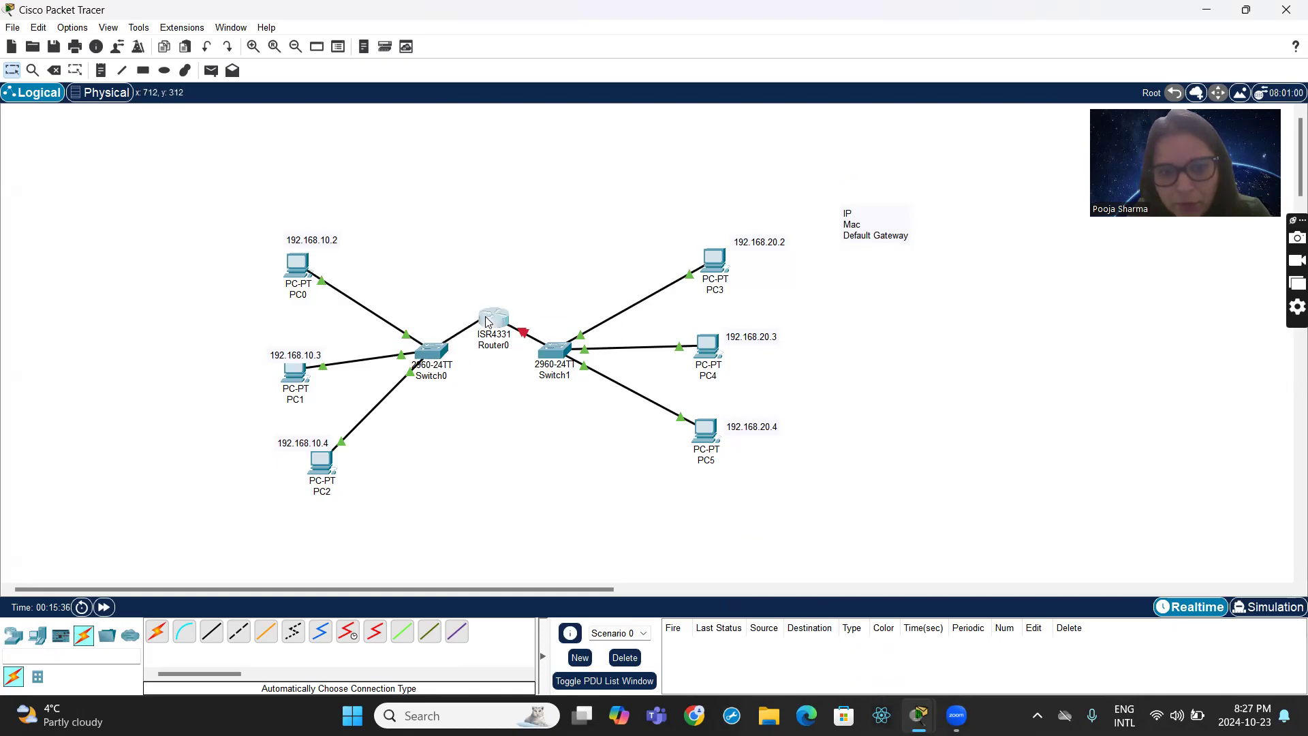
{"action": "left_click", "coordinate": [484, 316]}
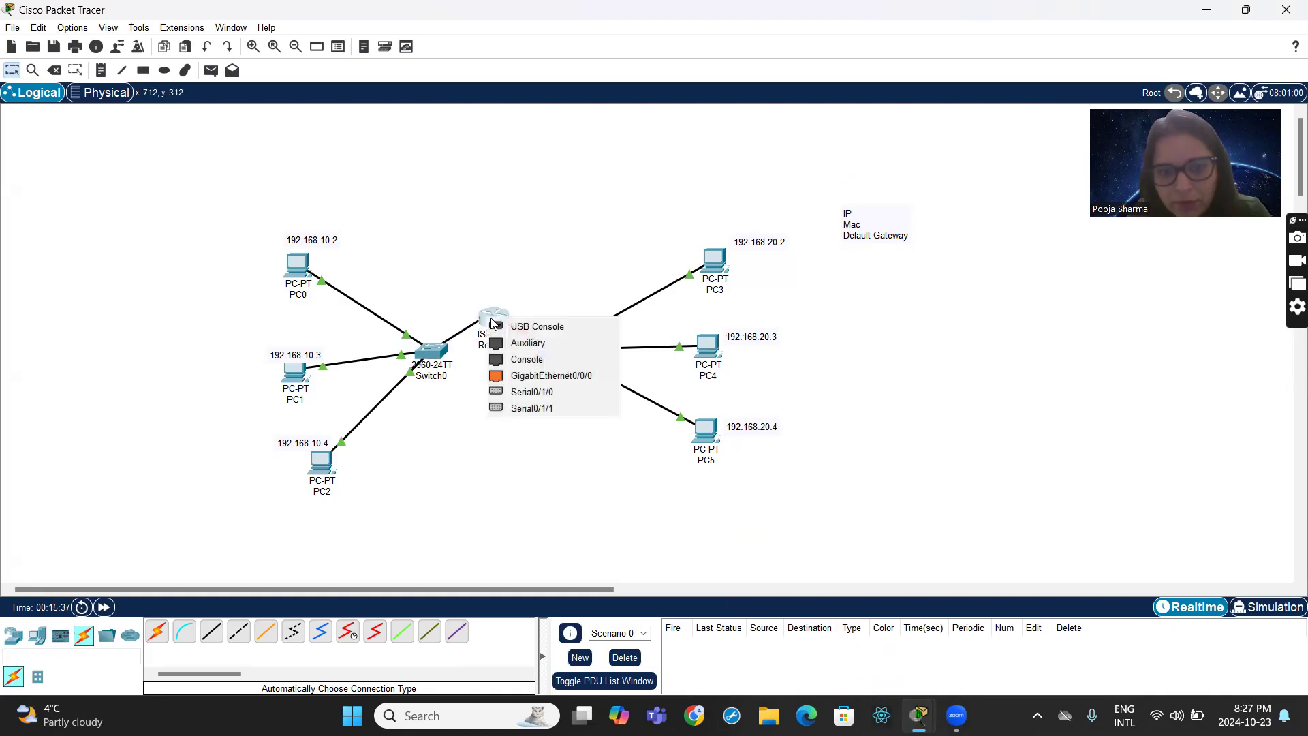
{"action": "left_click", "coordinate": [545, 376]}
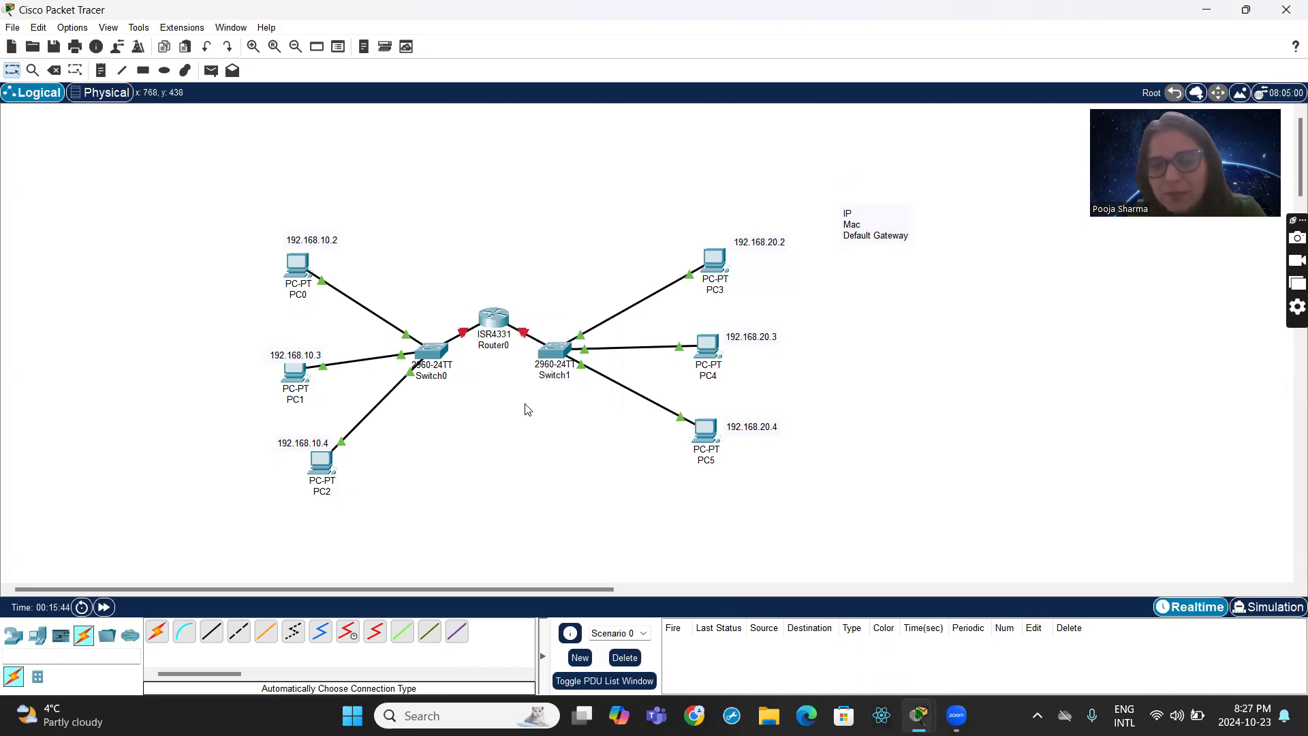
- Enable Router0's GigabitEthernet0/0/0 port and assign it IPv4 address 192.168.10.1 with subnet mask 255.255.255.0
{"action": "mouse_move", "coordinate": [495, 315]}
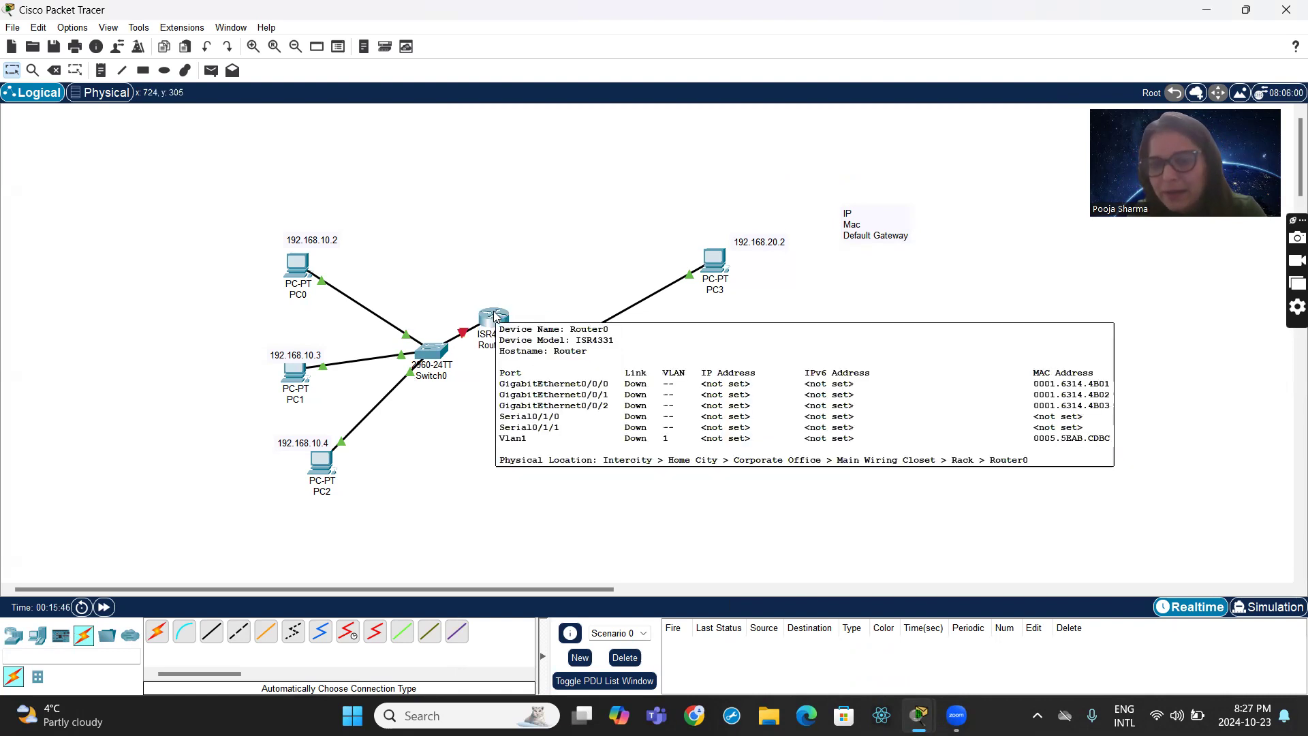
{"action": "left_click", "coordinate": [495, 315]}
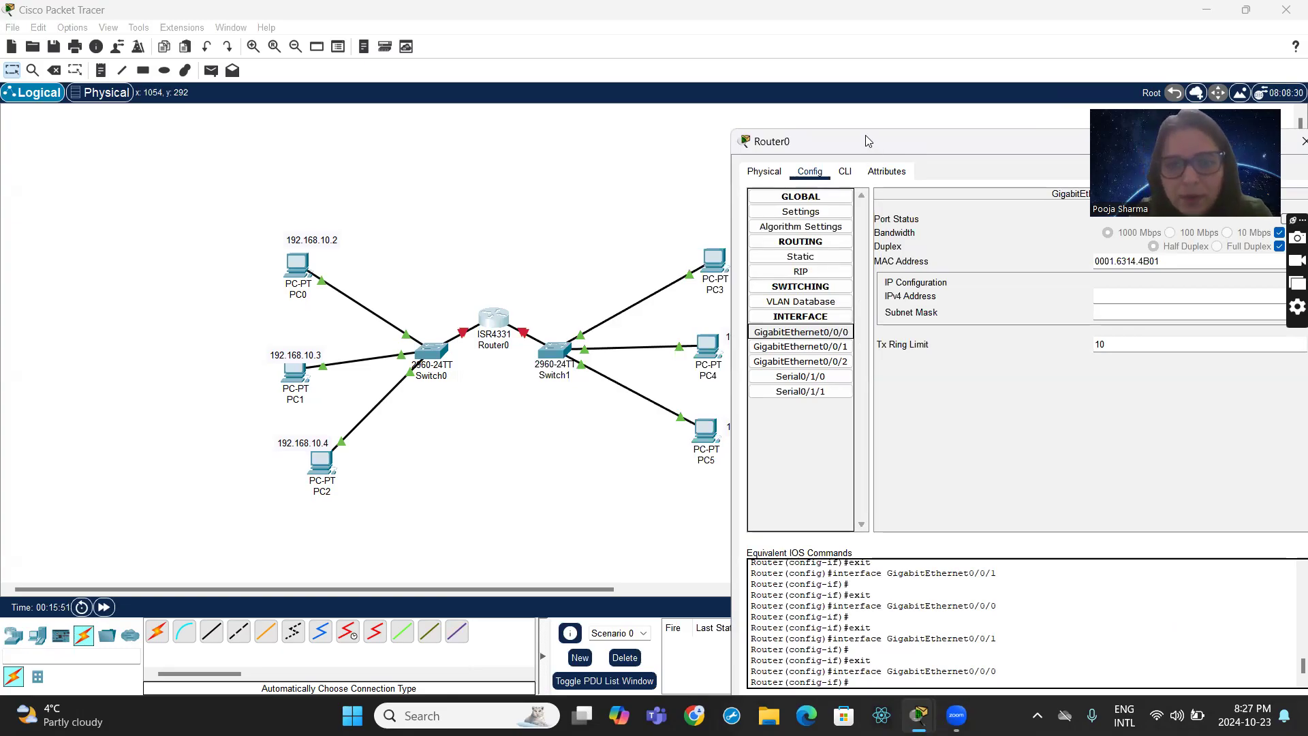
{"action": "left_click_drag", "start_coordinate": [865, 135], "coordinate": [540, 143]}
{"action": "left_click", "coordinate": [488, 341]}
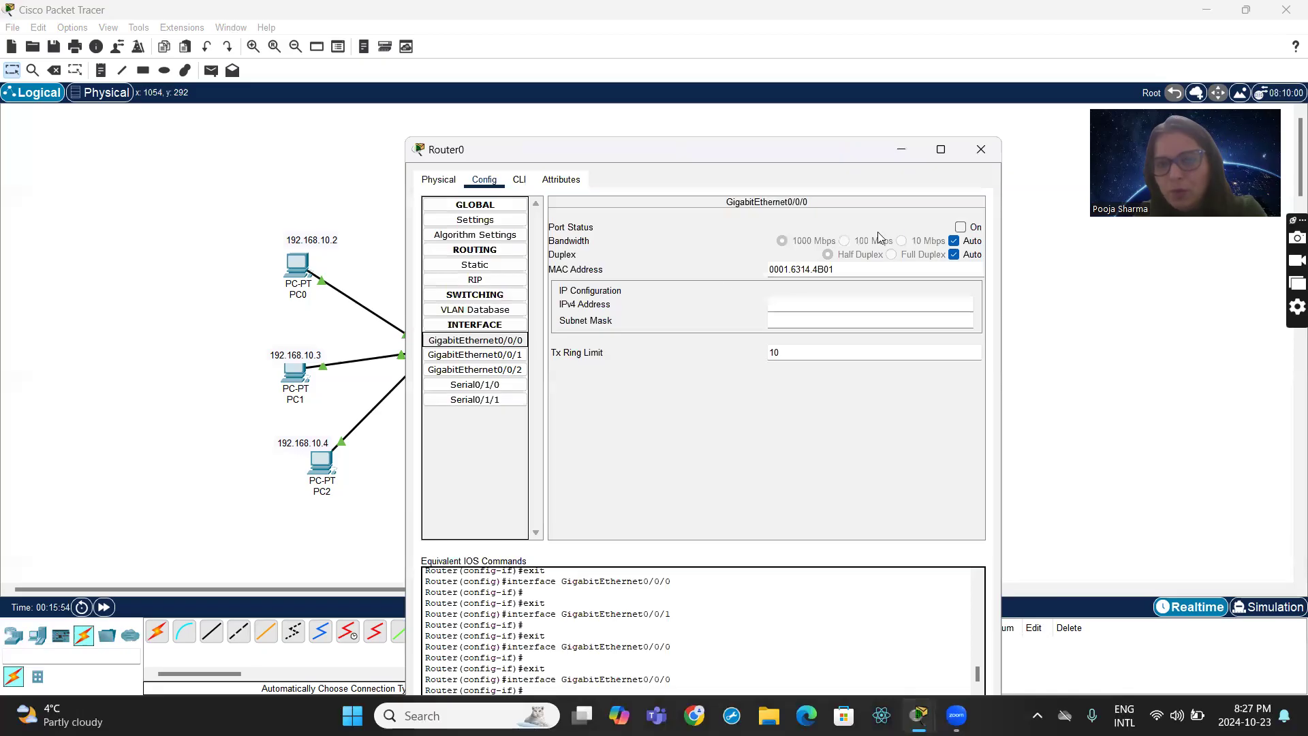
{"action": "left_click", "coordinate": [960, 228]}
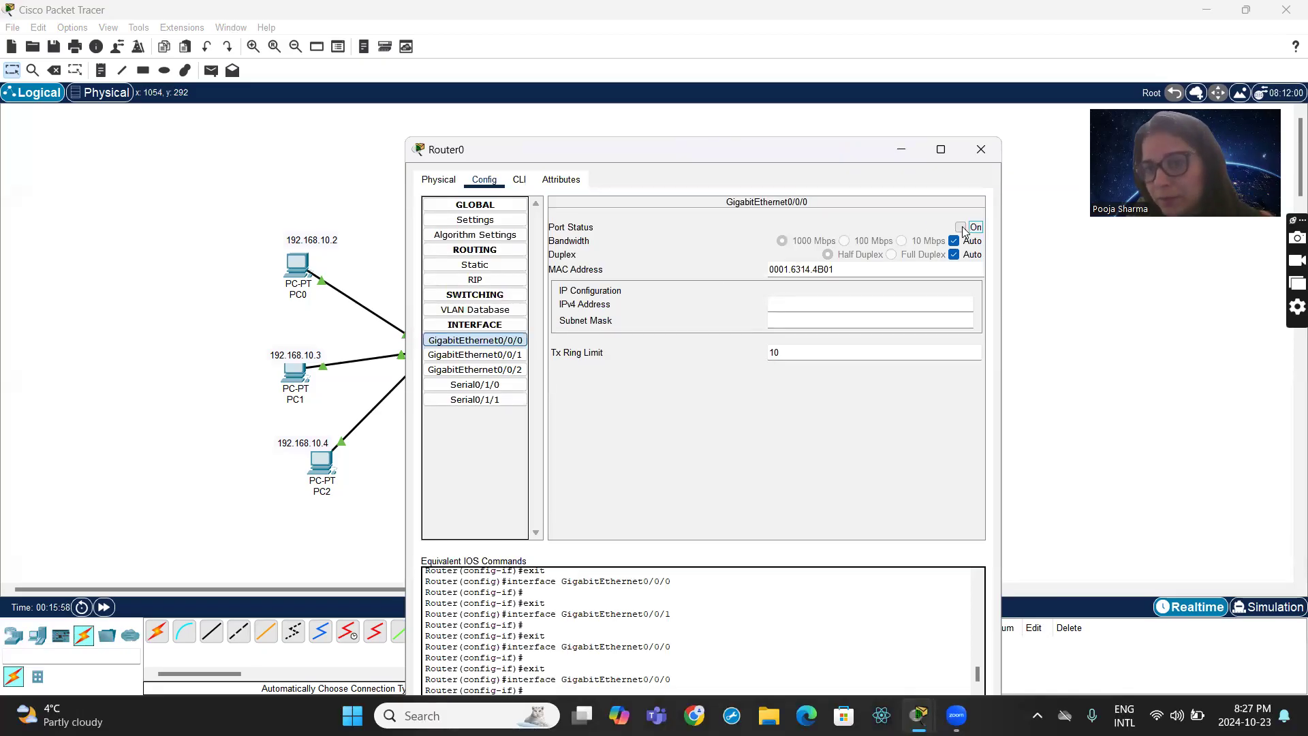
{"action": "left_click", "coordinate": [854, 312]}
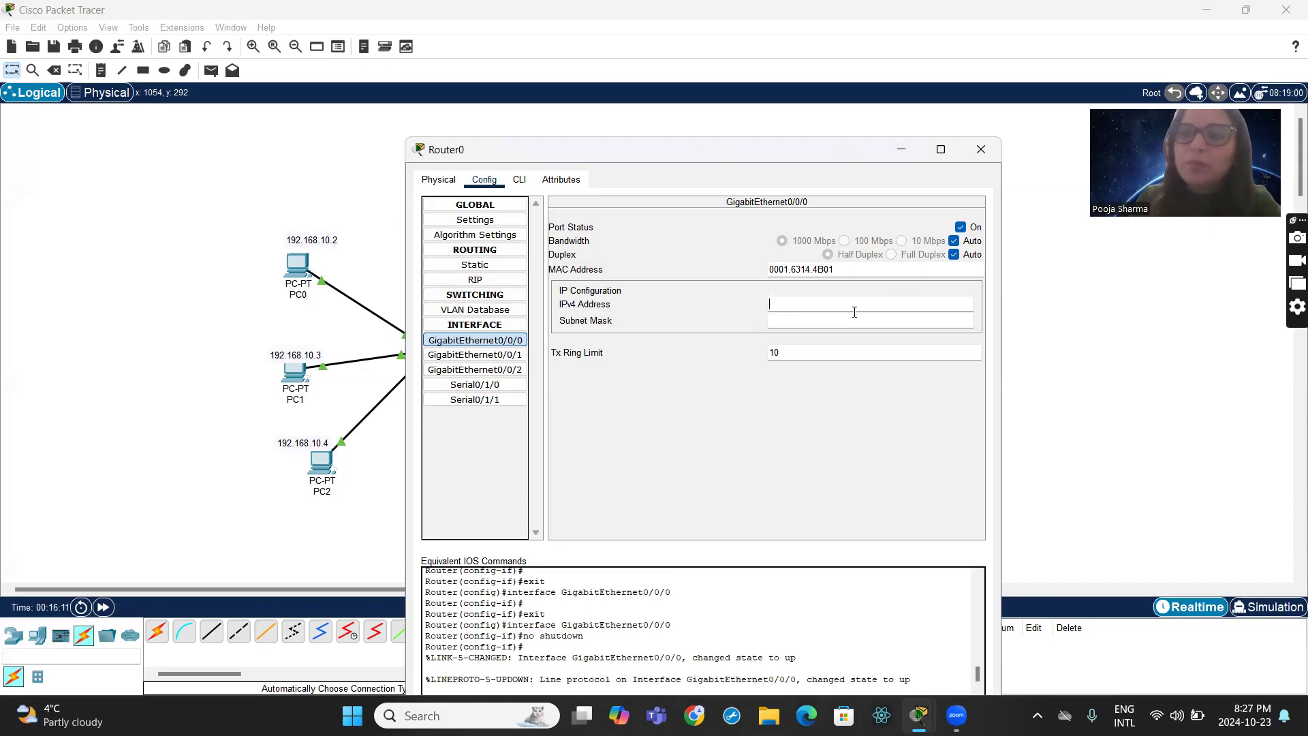
{"action": "type", "text": "192.168.10.1"}
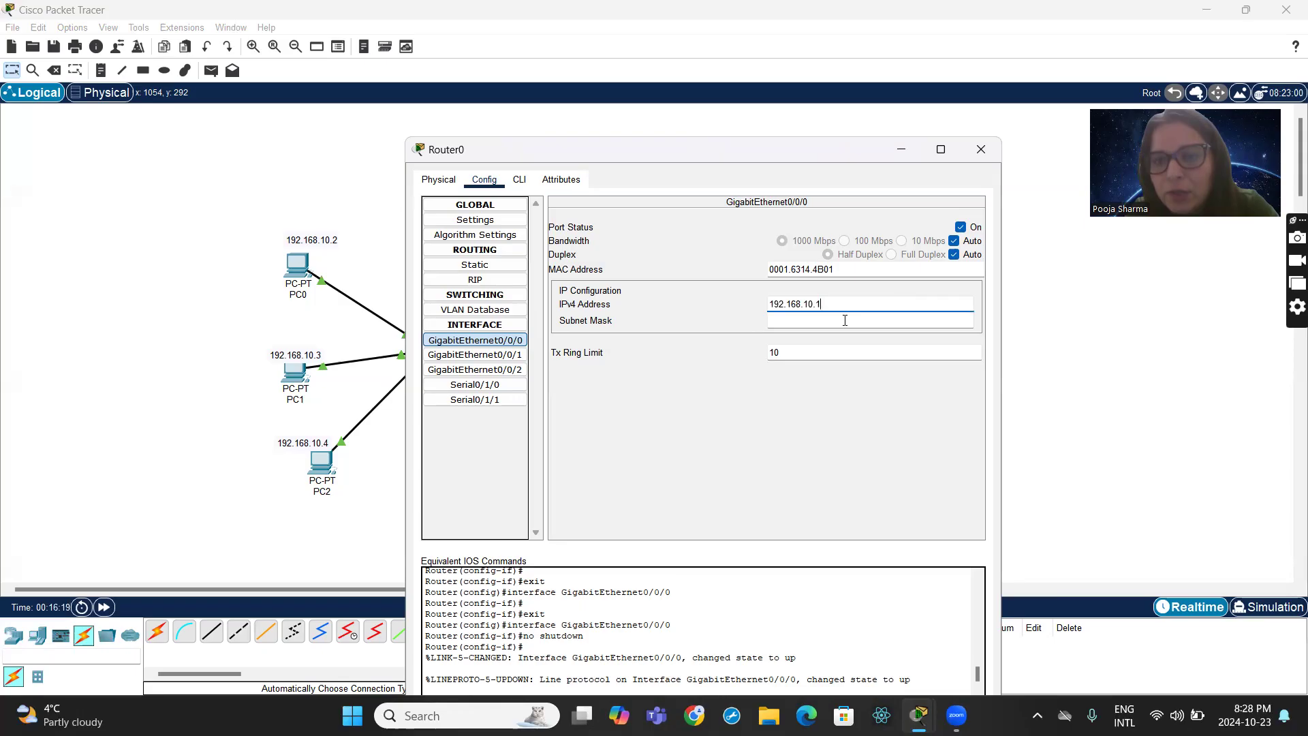
{"action": "left_click", "coordinate": [815, 321]}
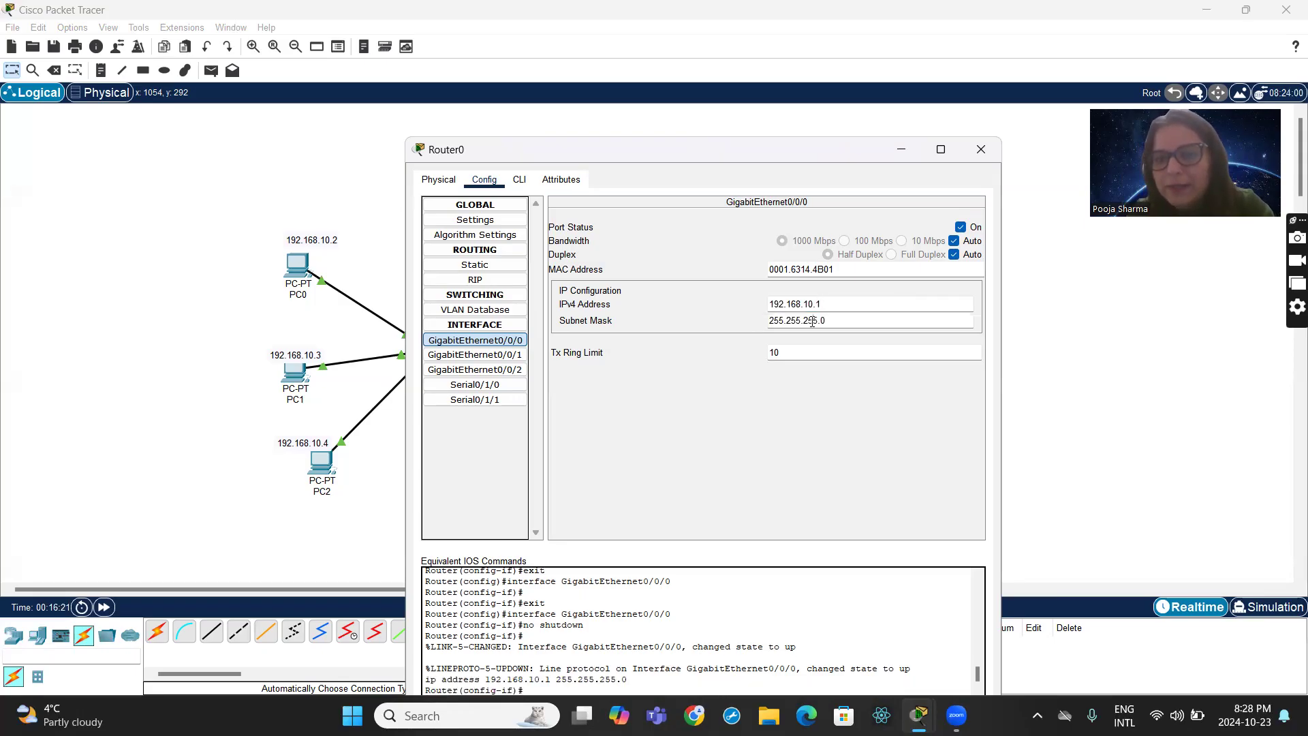
{"action": "left_click", "coordinate": [812, 320]}
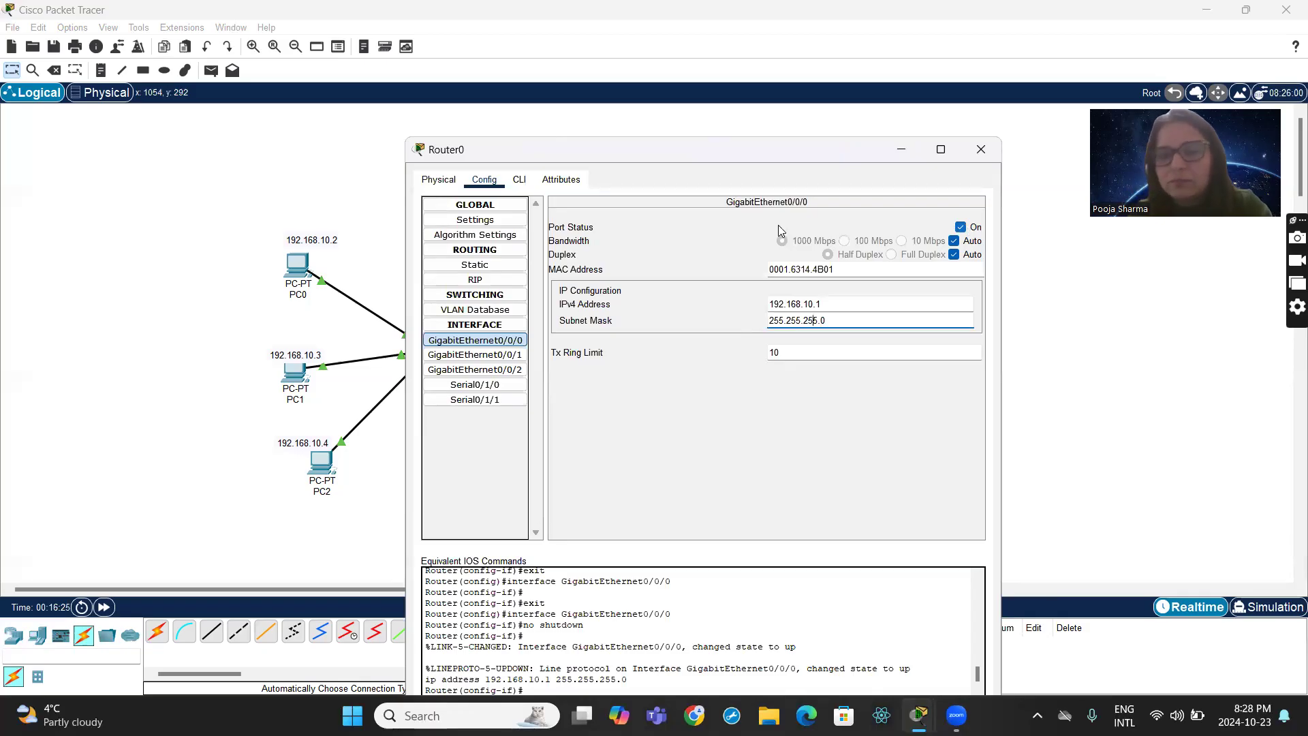
- Enable Router0's GigabitEthernet0/0/1 port, assign it IPv4 address 192.168.20.1 with subnet mask 255.255.255.0, and close the router's configuration
{"action": "left_click", "coordinate": [476, 357]}
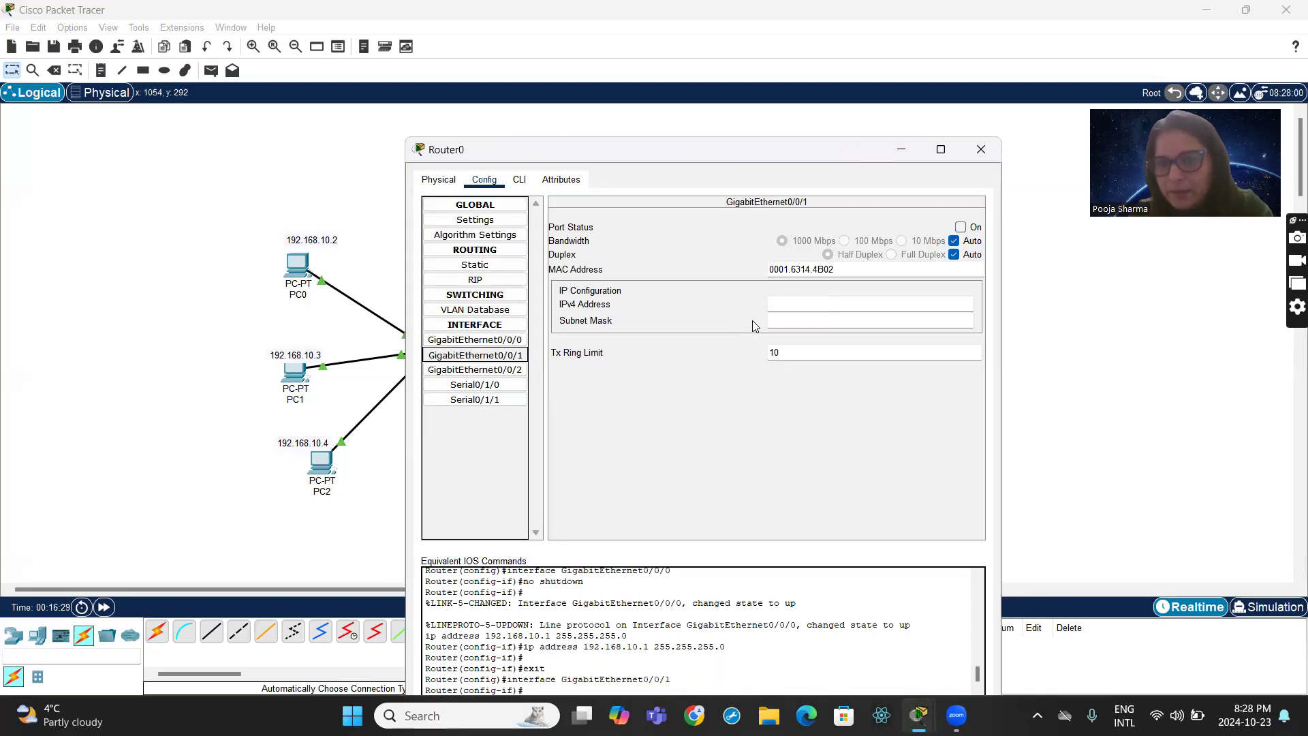
{"action": "left_click", "coordinate": [960, 228]}
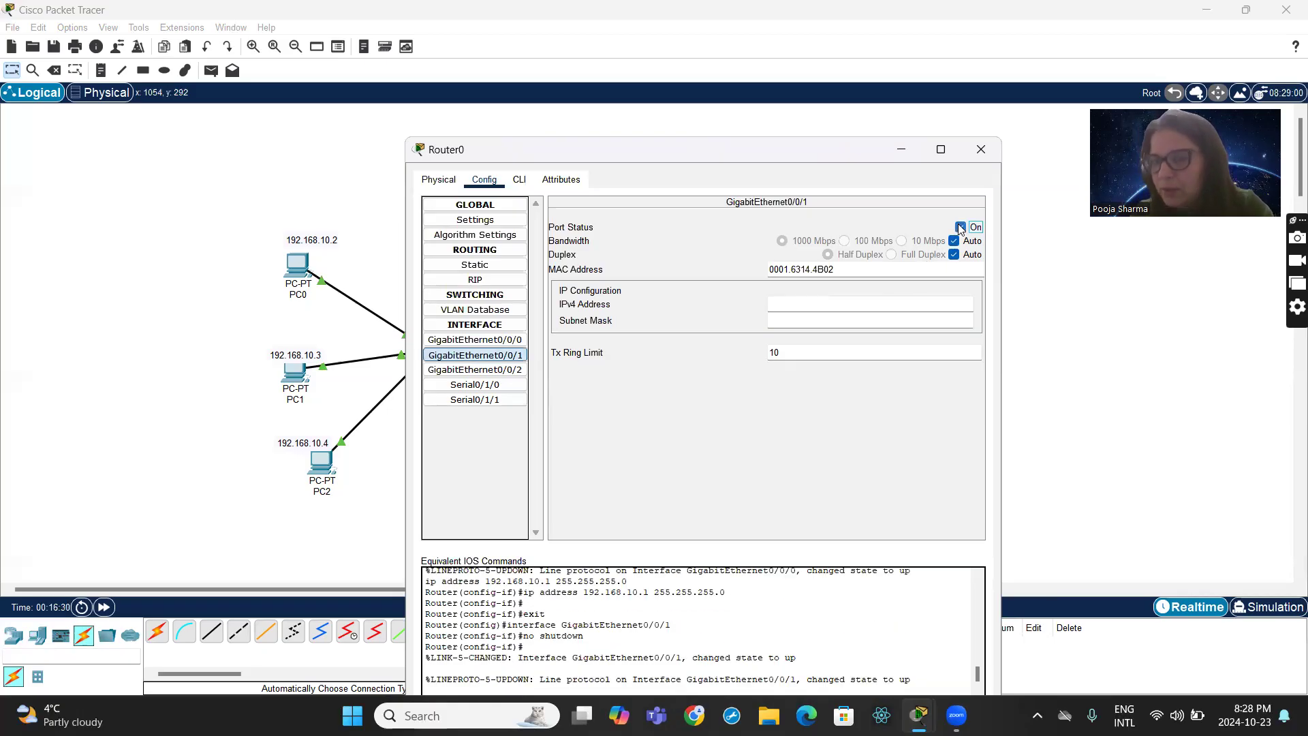
{"action": "left_click", "coordinate": [825, 301]}
{"action": "type", "text": "19"}
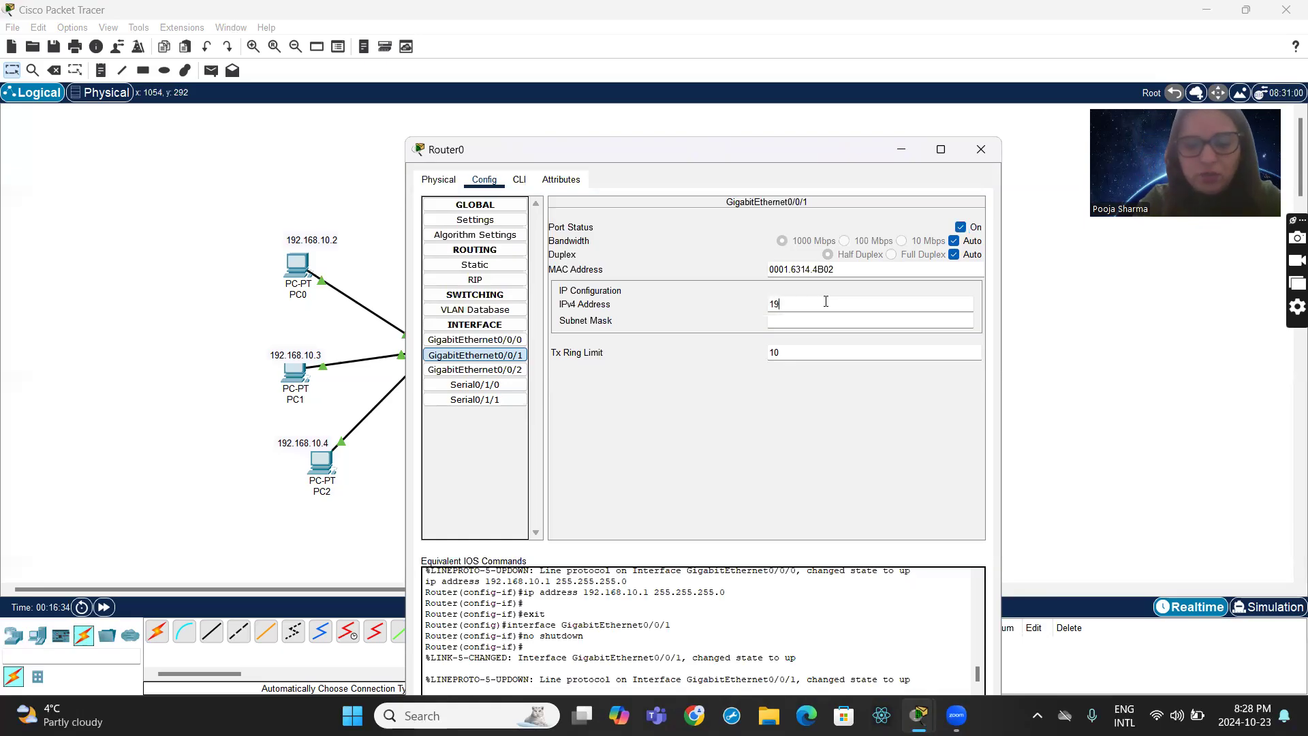
{"action": "type", "text": "2.16"}
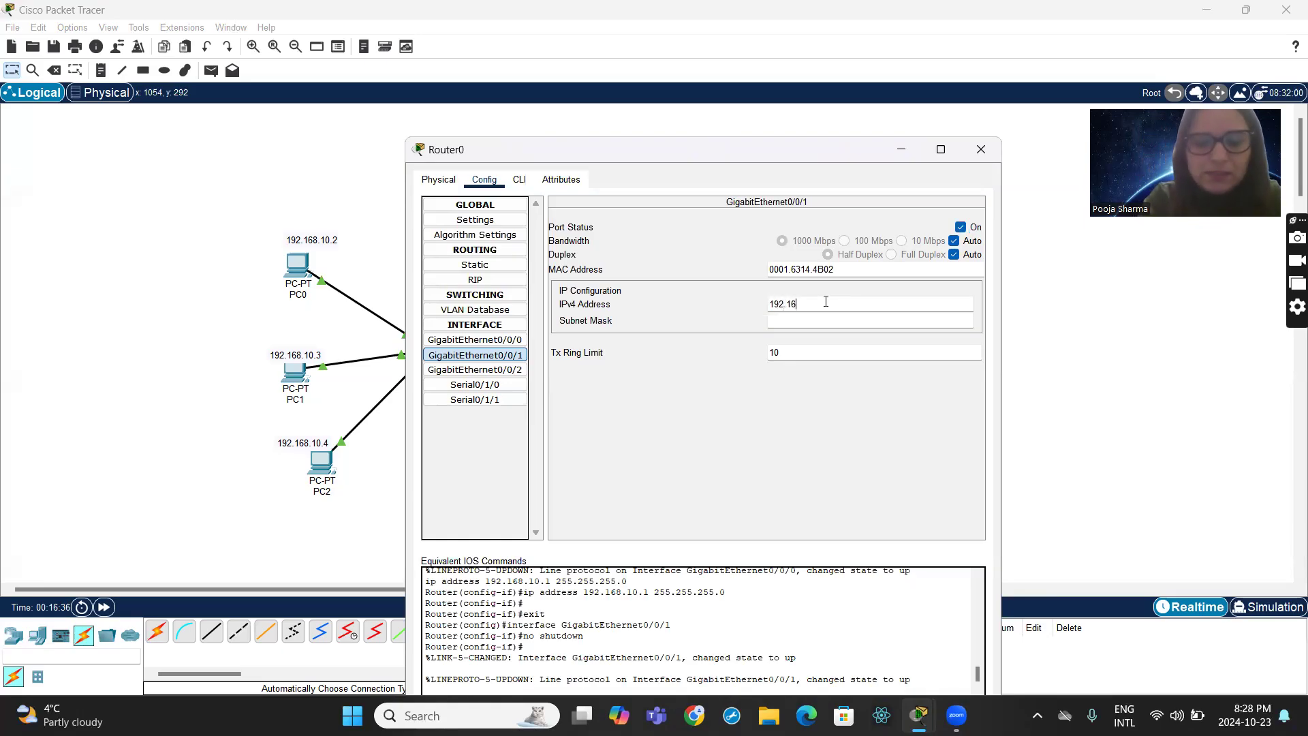
{"action": "type", "text": "8.20.1"}
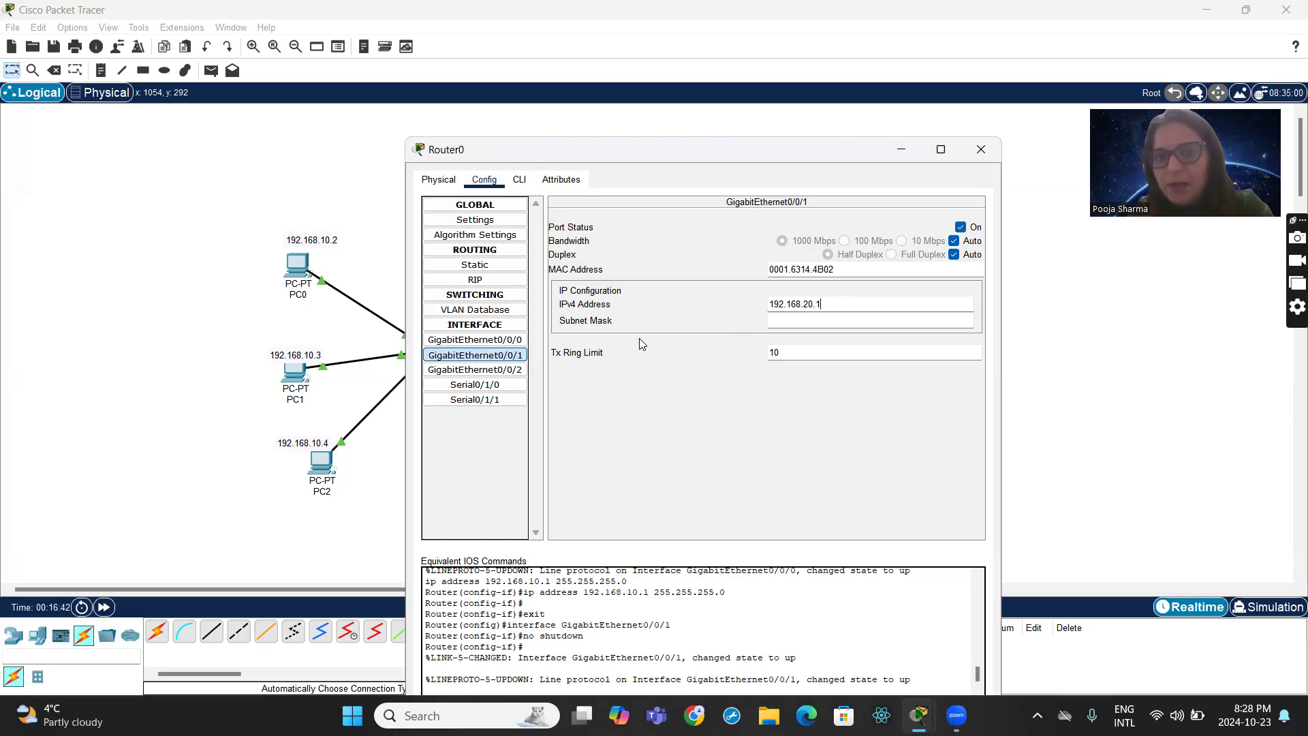
{"action": "left_click", "coordinate": [821, 321]}
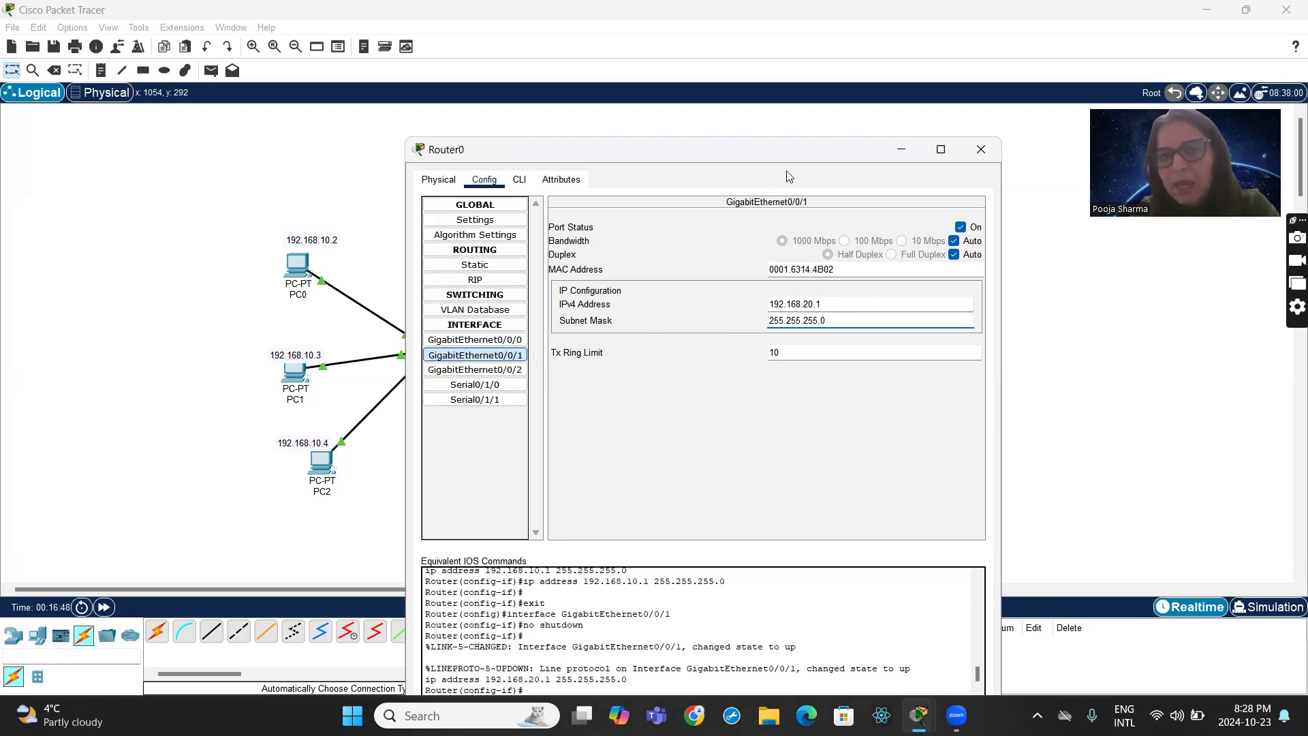
{"action": "left_click", "coordinate": [973, 151]}
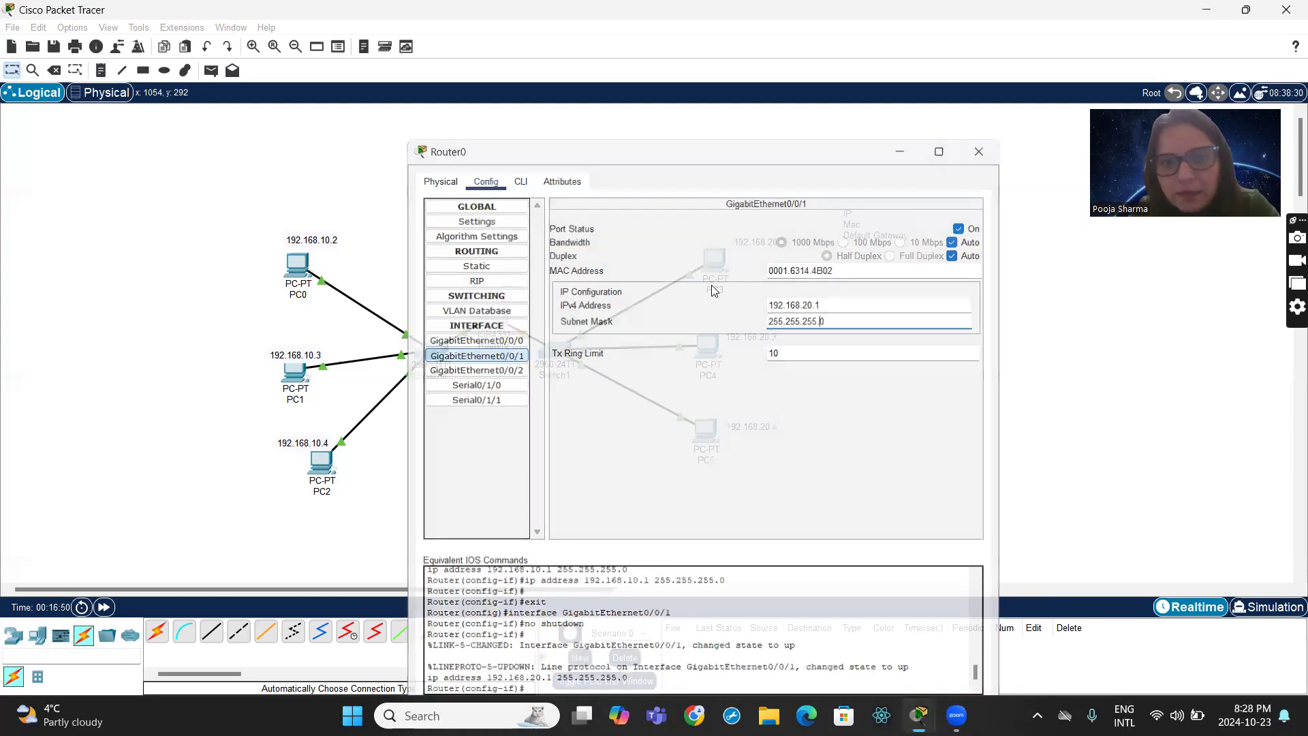
- Reattach the Switch1 link to Router0's GigabitEthernet0/0/1 port in the topology
{"action": "left_click", "coordinate": [524, 333]}
{"action": "left_click", "coordinate": [541, 346]}
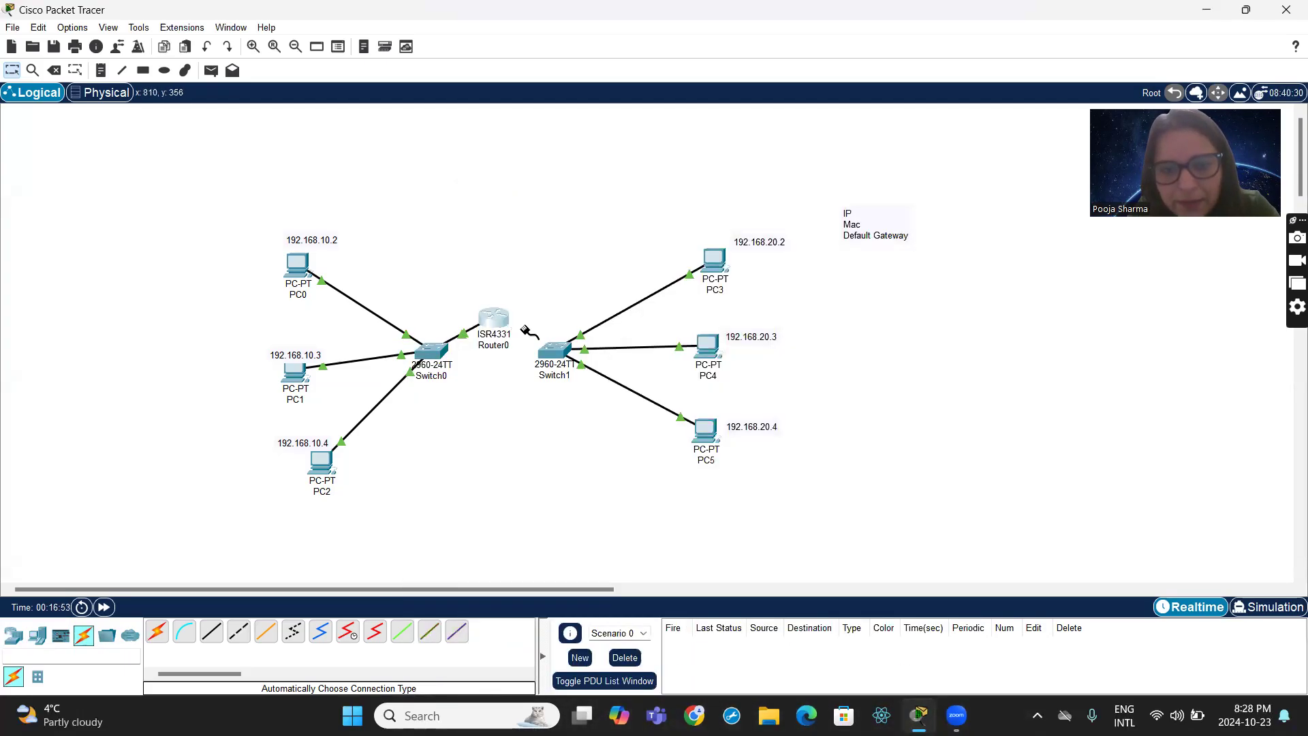
{"action": "left_click", "coordinate": [489, 318]}
{"action": "left_click", "coordinate": [489, 318]}
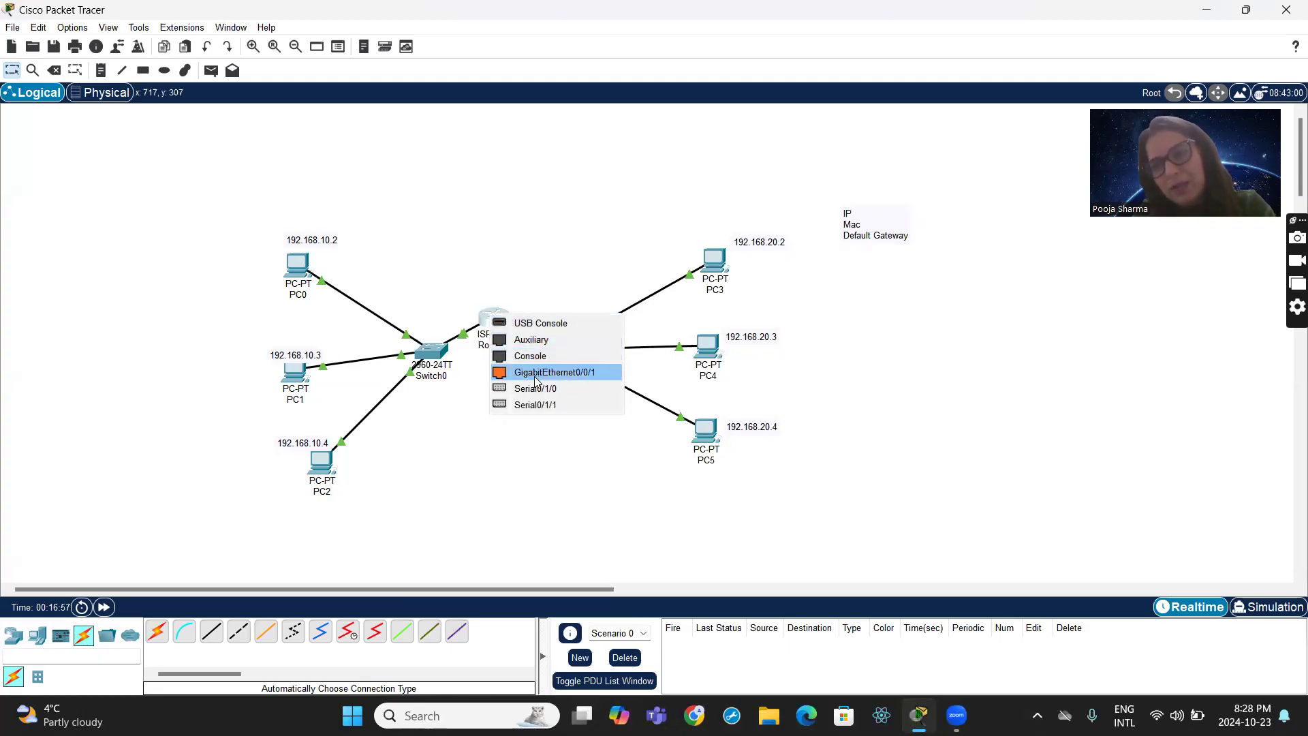
{"action": "left_click", "coordinate": [536, 372]}
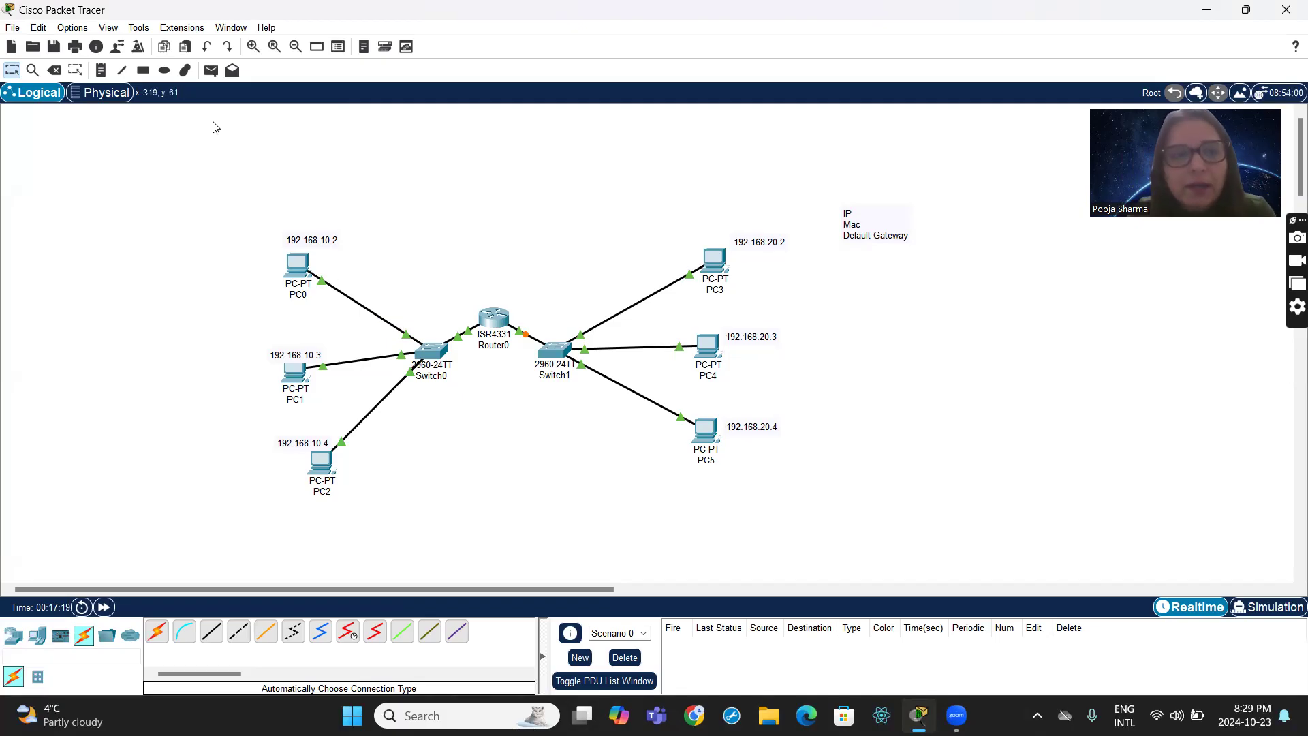
- Send simple test PDUs from PC0 to PC3 and from PC1 to PC3
{"action": "left_click", "coordinate": [210, 71]}
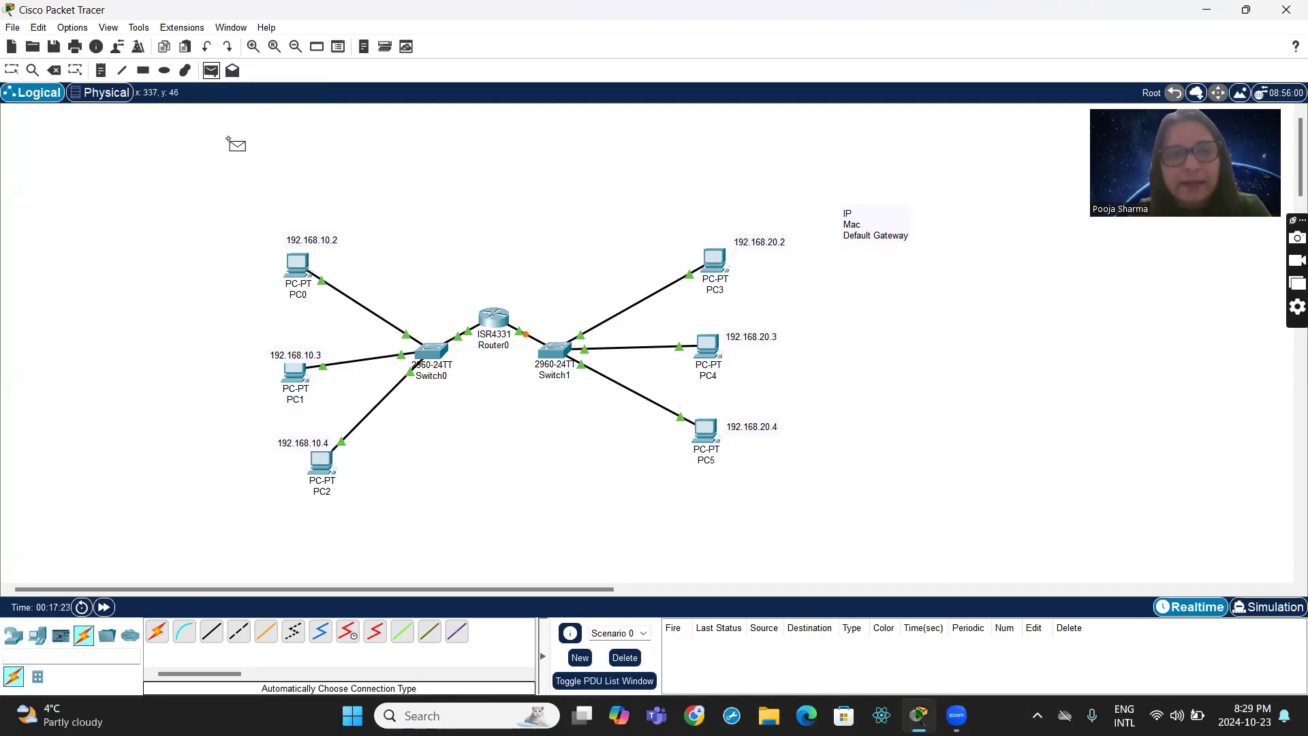
{"action": "left_click", "coordinate": [301, 259]}
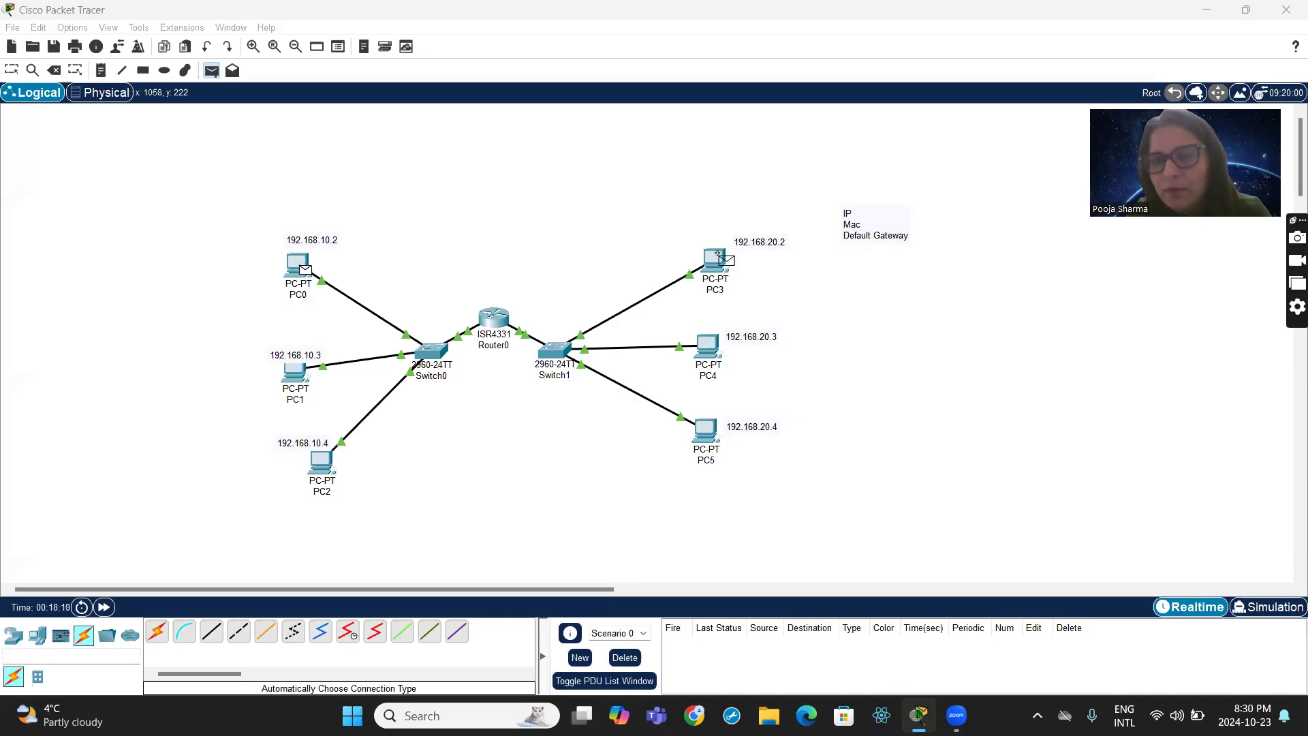
{"action": "left_click", "coordinate": [718, 254]}
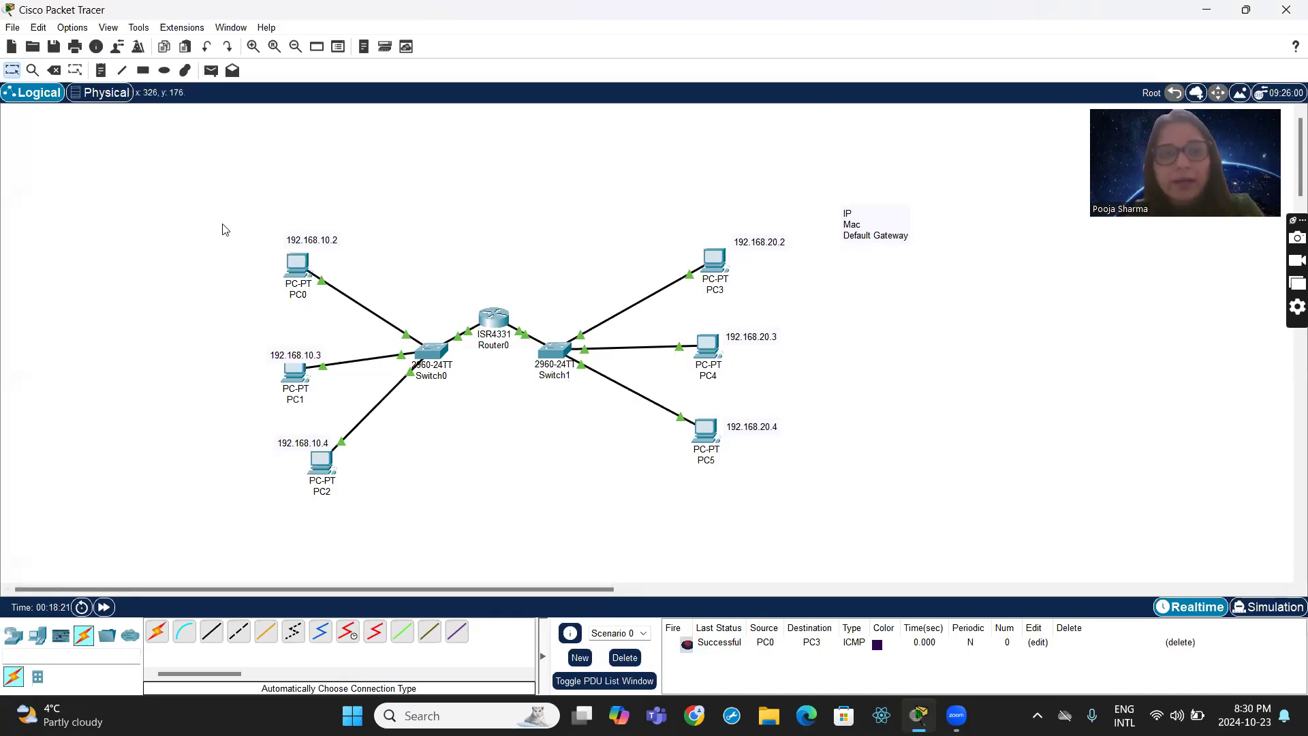
{"action": "left_click", "coordinate": [211, 70]}
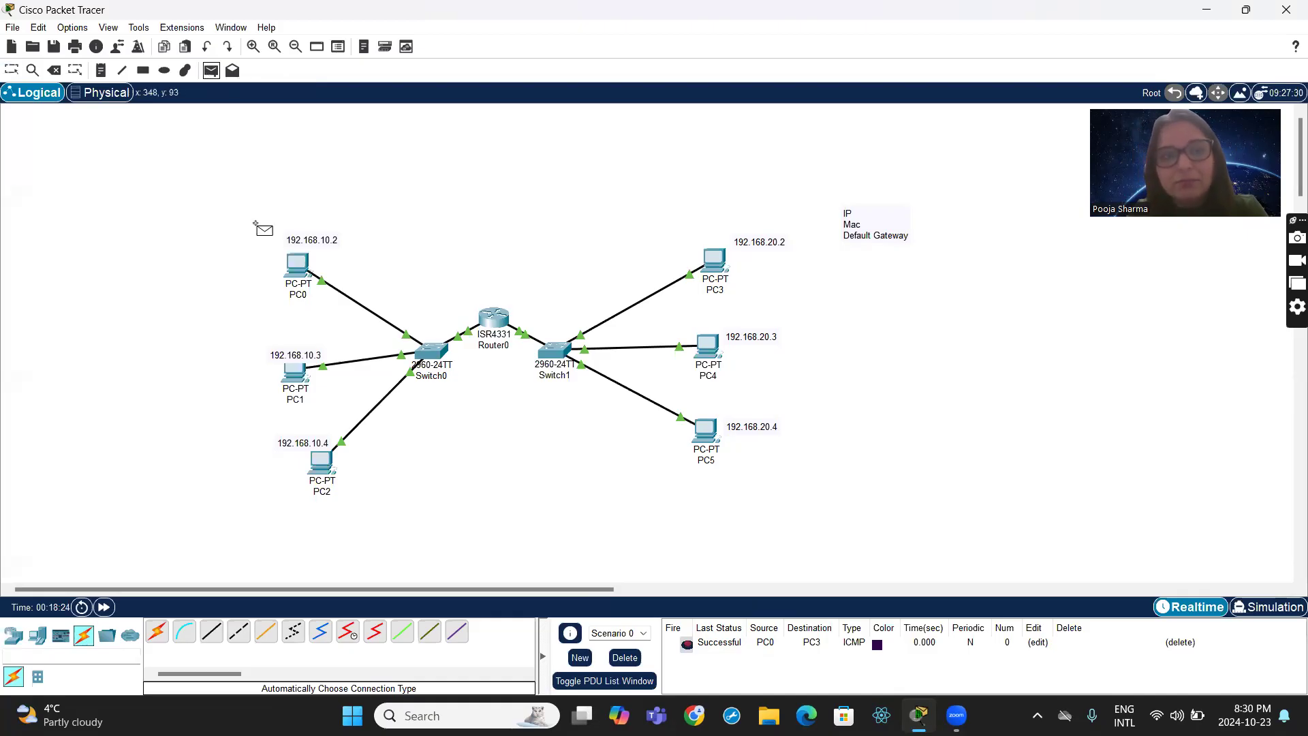
{"action": "left_click", "coordinate": [299, 368]}
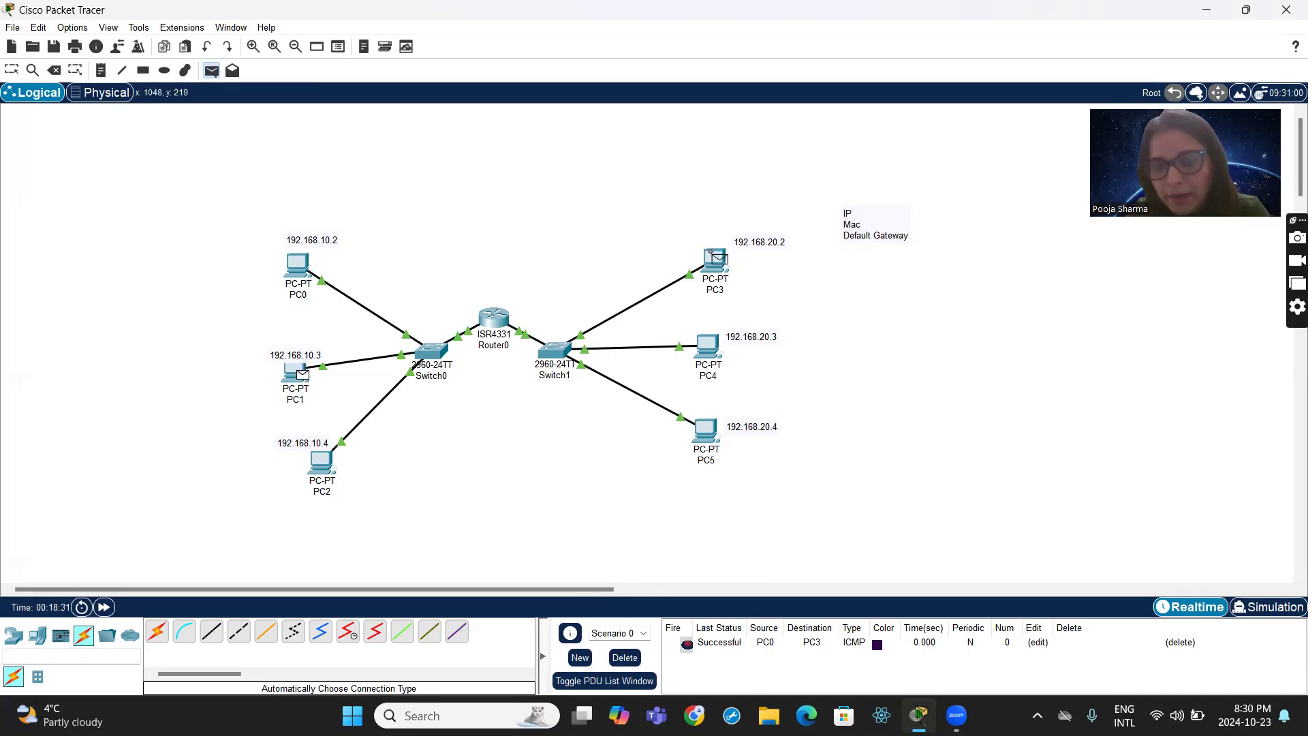
{"action": "left_click", "coordinate": [718, 254]}
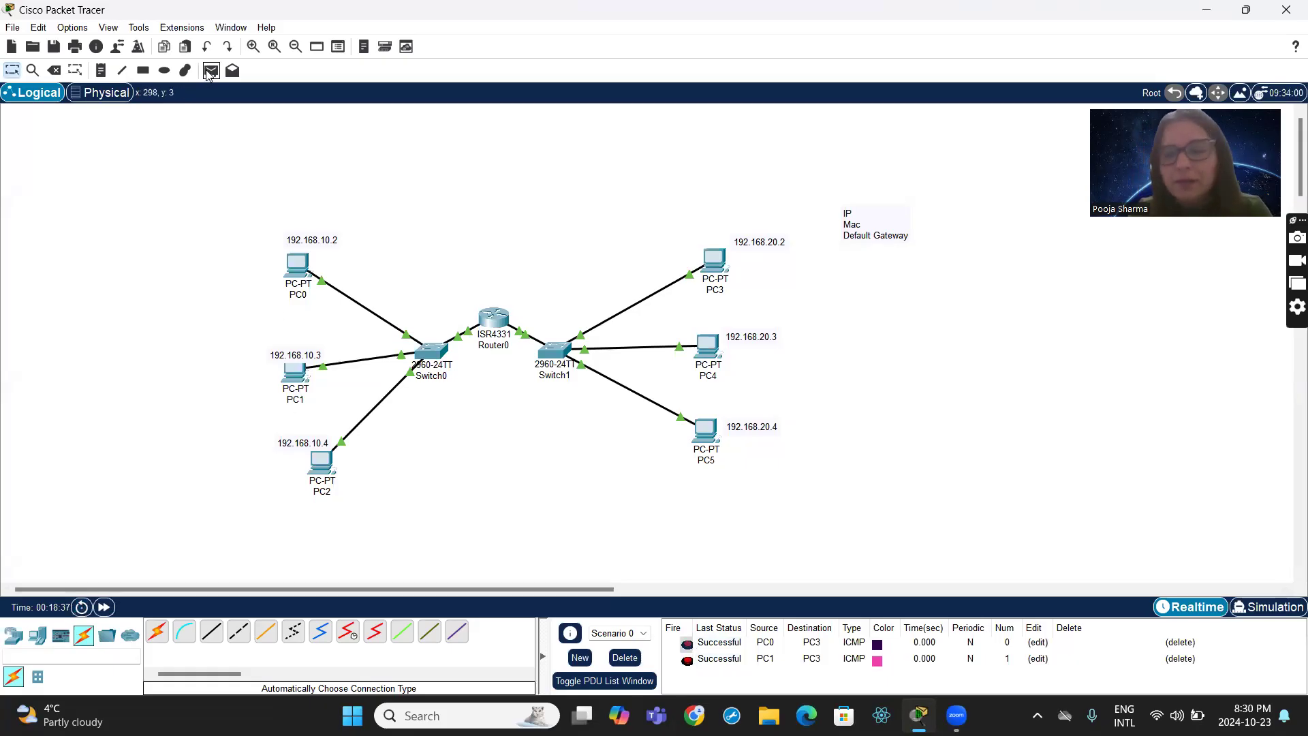
- Send a simple test PDU from PC2 to PC4 and fast-forward the network time
{"action": "left_click", "coordinate": [211, 71]}
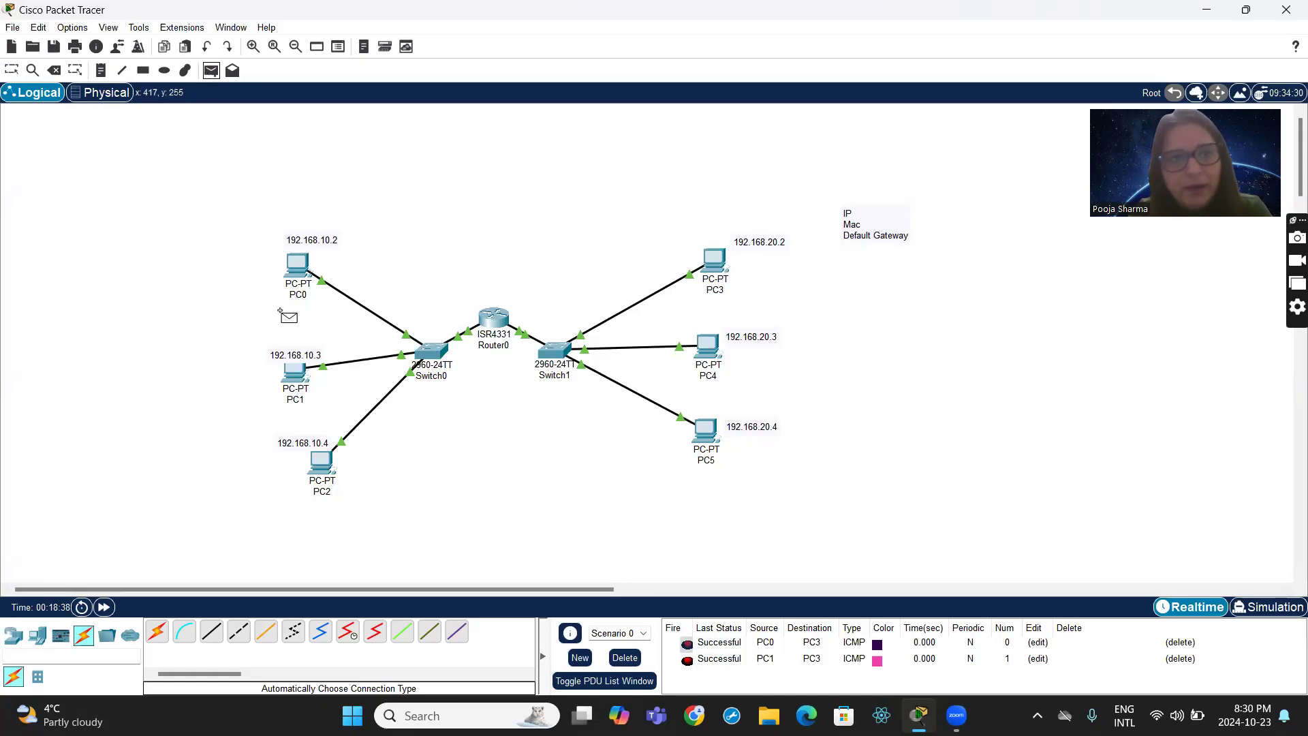
{"action": "left_click", "coordinate": [316, 452]}
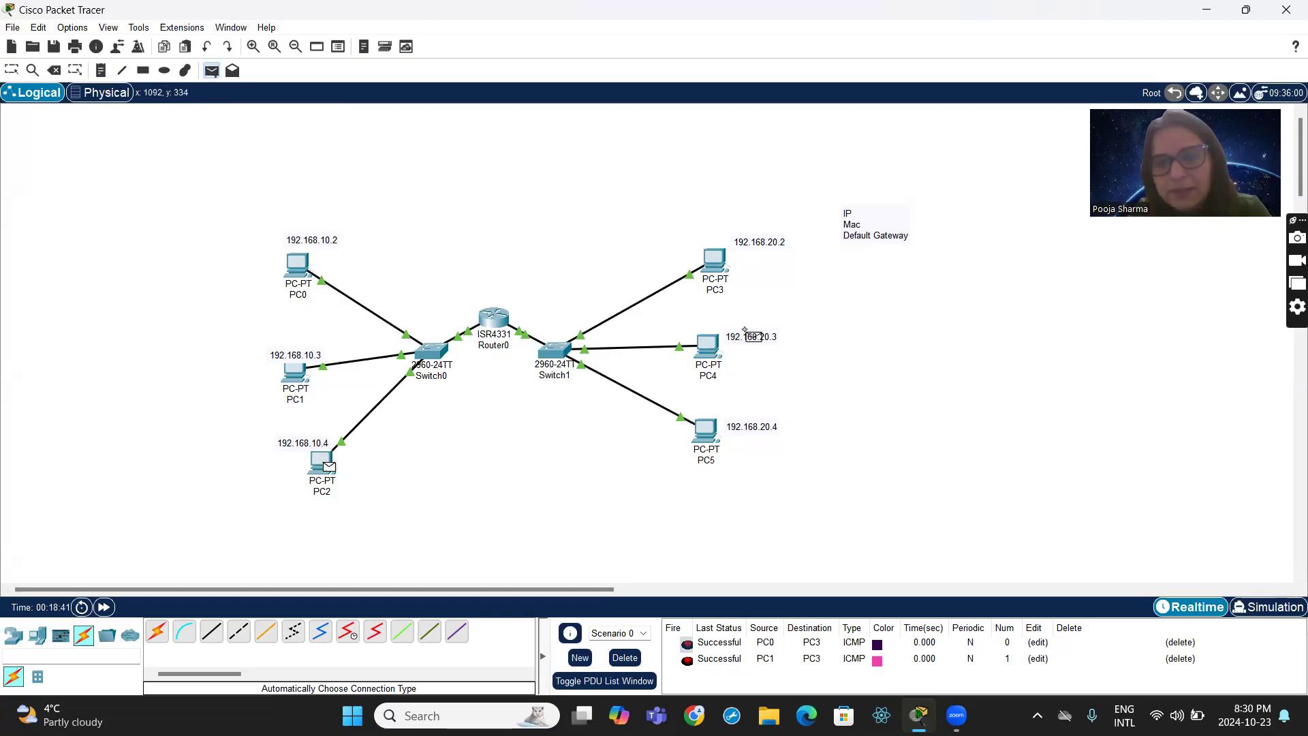
{"action": "left_click", "coordinate": [707, 344]}
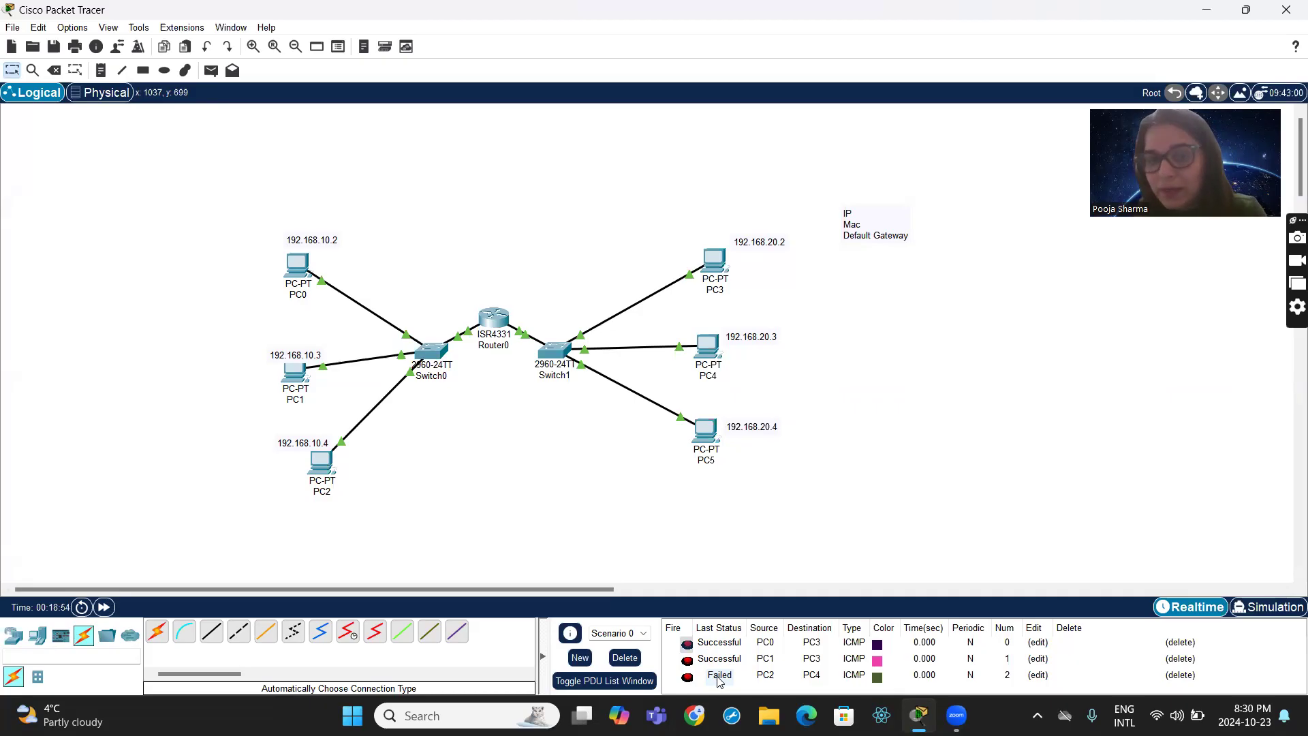
{"action": "left_click", "coordinate": [105, 608]}
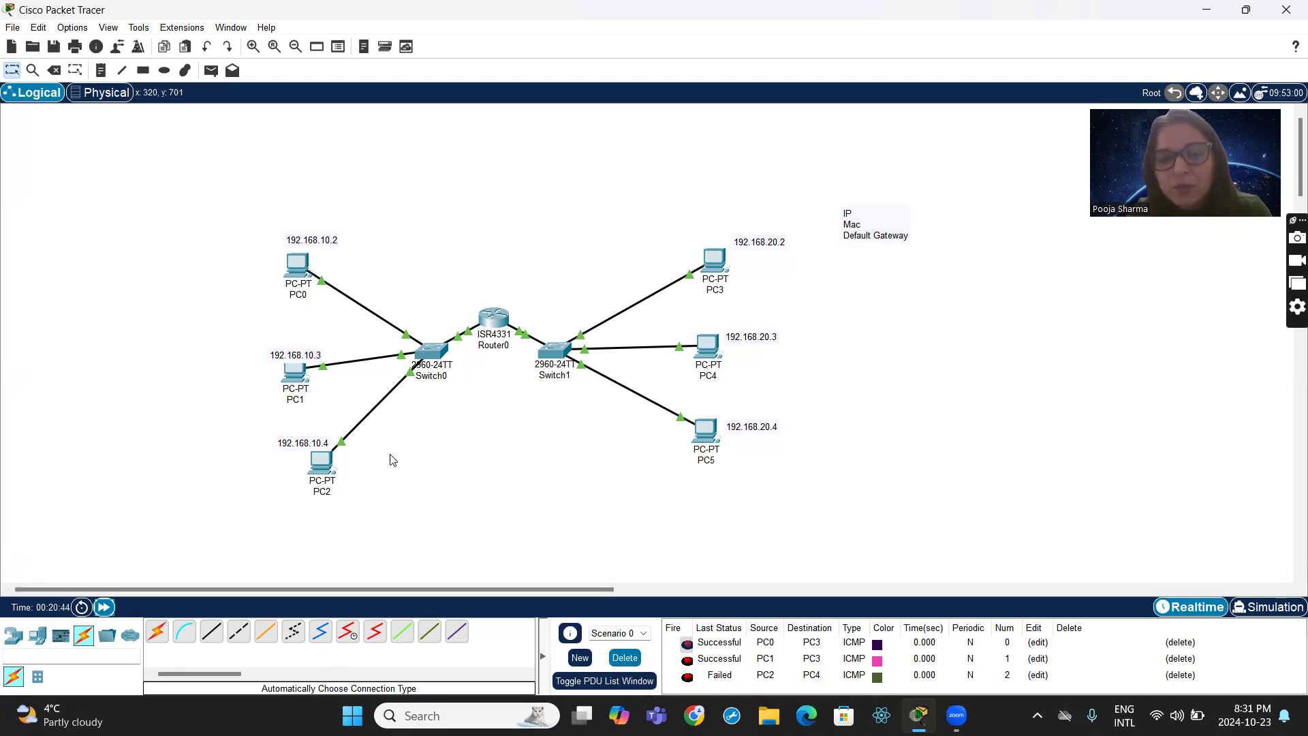
- Send a simple test PDU from PC2 to PC5, check its entry in the PDU list, and fast-forward the network time
{"action": "left_click", "coordinate": [209, 71]}
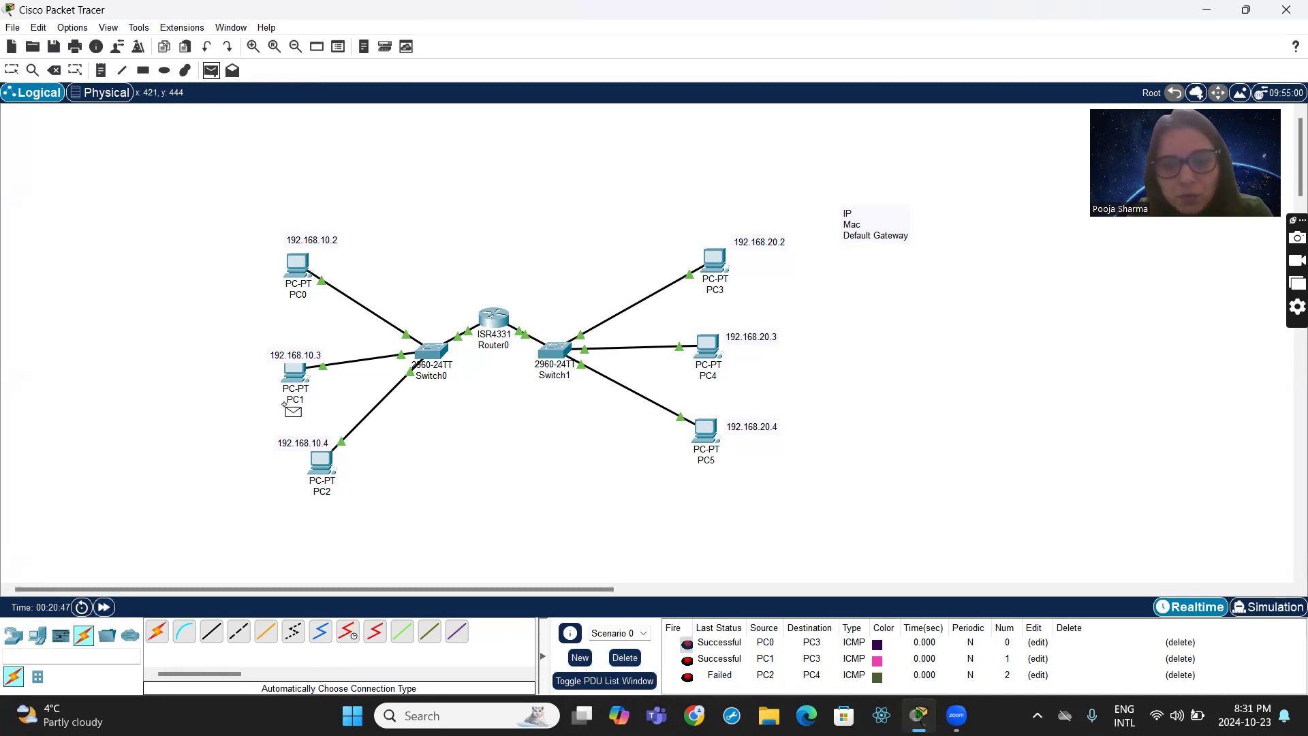
{"action": "left_click", "coordinate": [324, 466]}
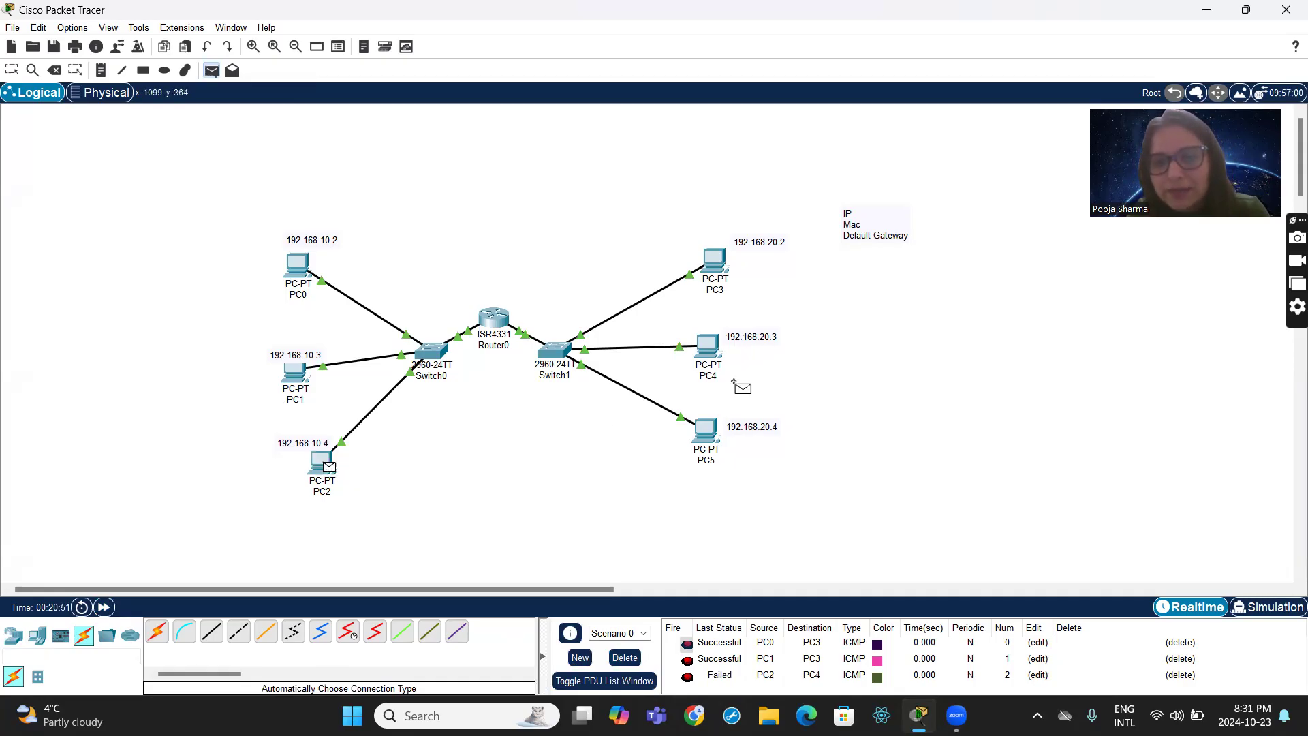
{"action": "mouse_move", "coordinate": [709, 427]}
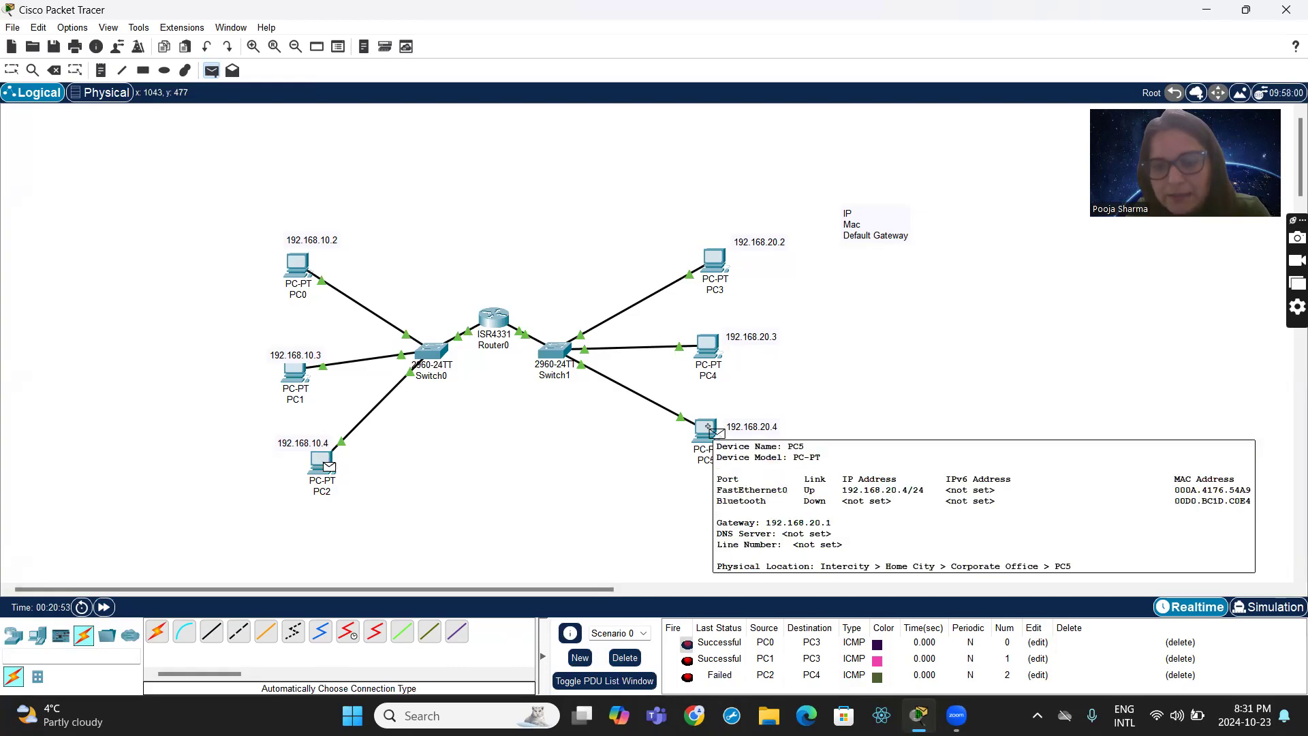
{"action": "left_click", "coordinate": [708, 427]}
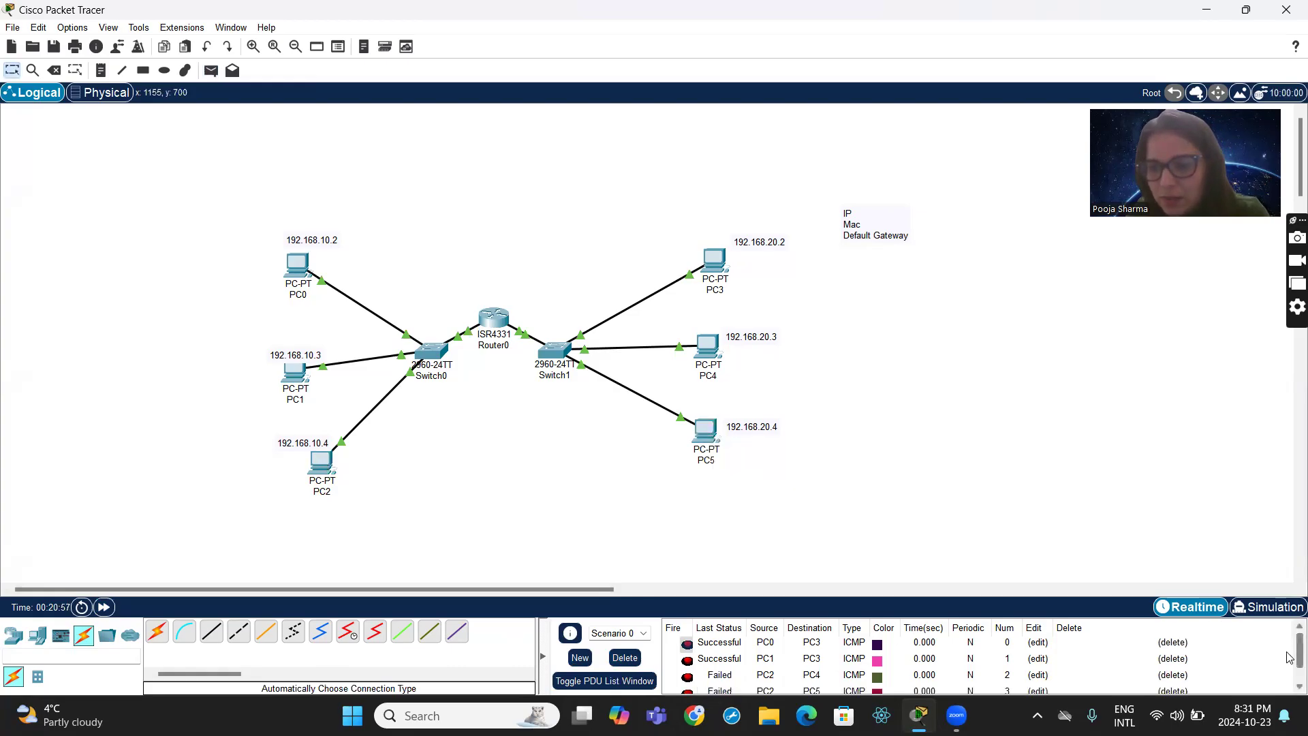
{"action": "scroll", "coordinate": [1289, 658], "scroll_direction": "down", "scroll_amount": 1}
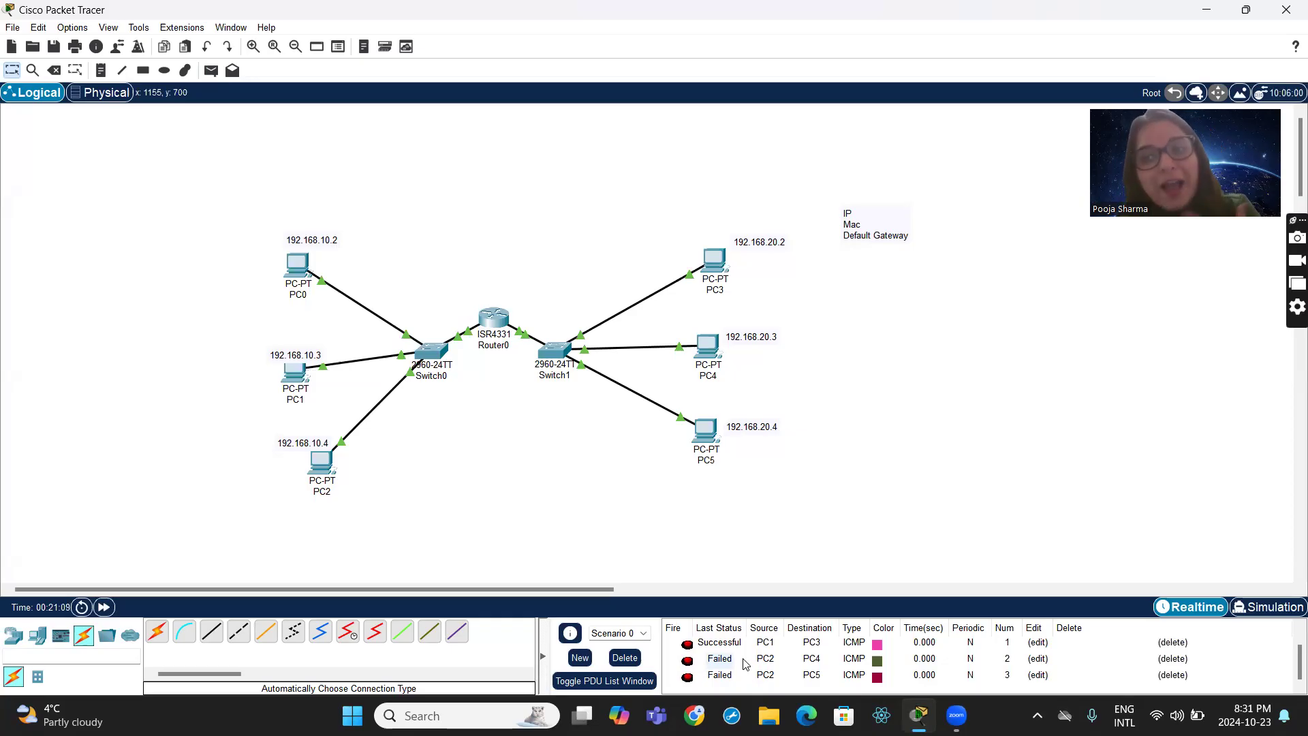
{"action": "left_click", "coordinate": [103, 607]}
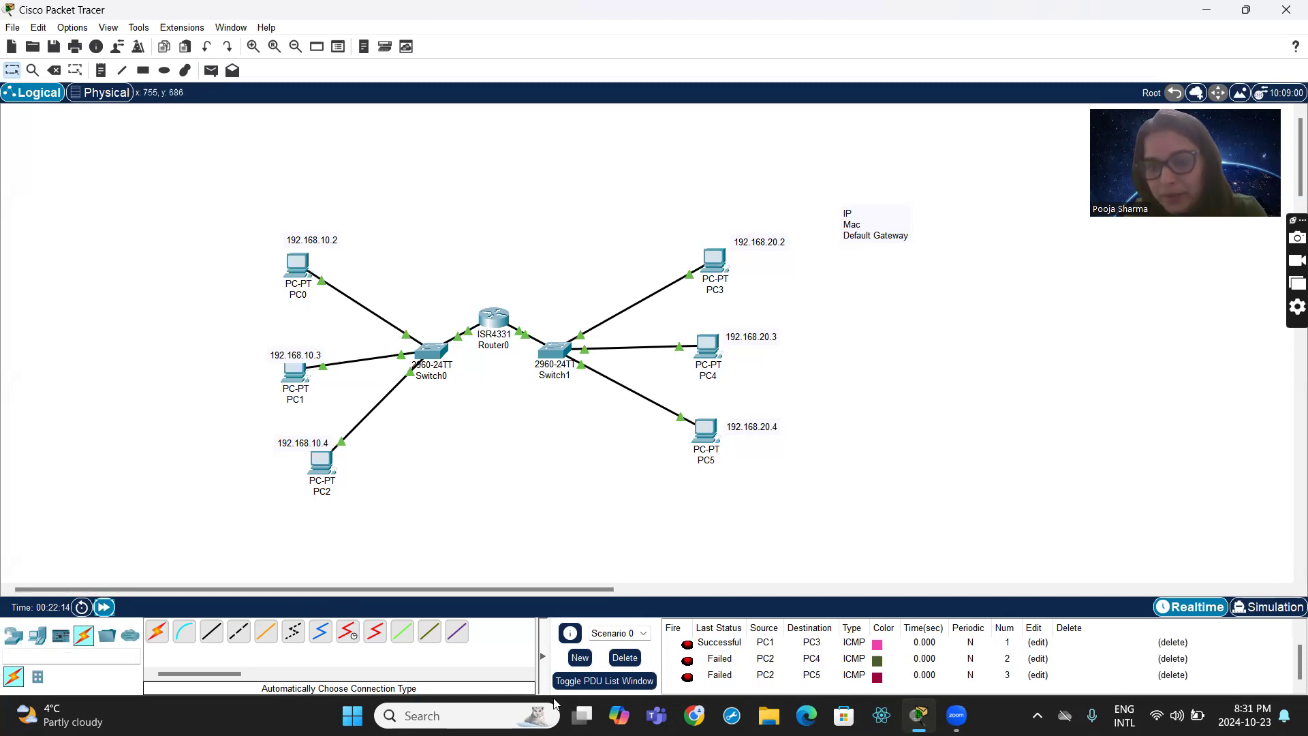
- Delete Scenario 0's existing test PDUs and send new simple PDUs from PC2 to PC5 and from PC2 to PC4
{"action": "left_click", "coordinate": [625, 657]}
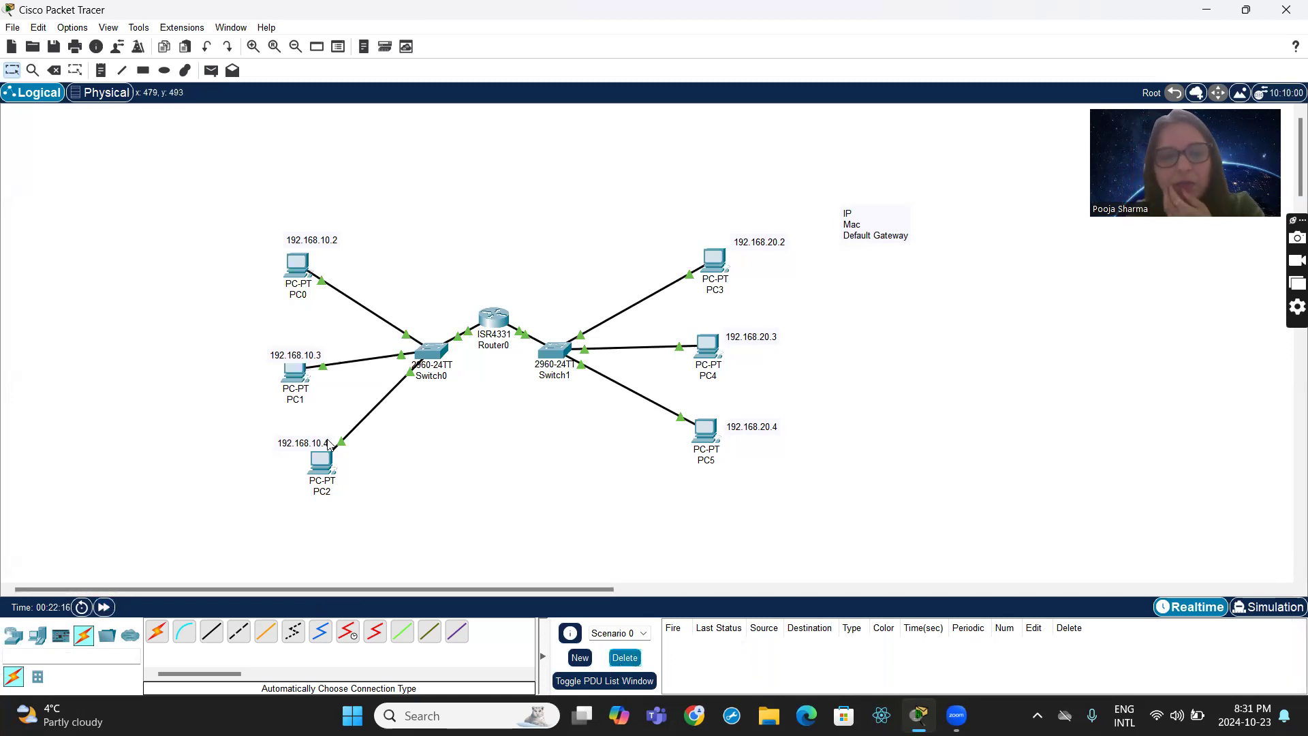
{"action": "left_click", "coordinate": [210, 70]}
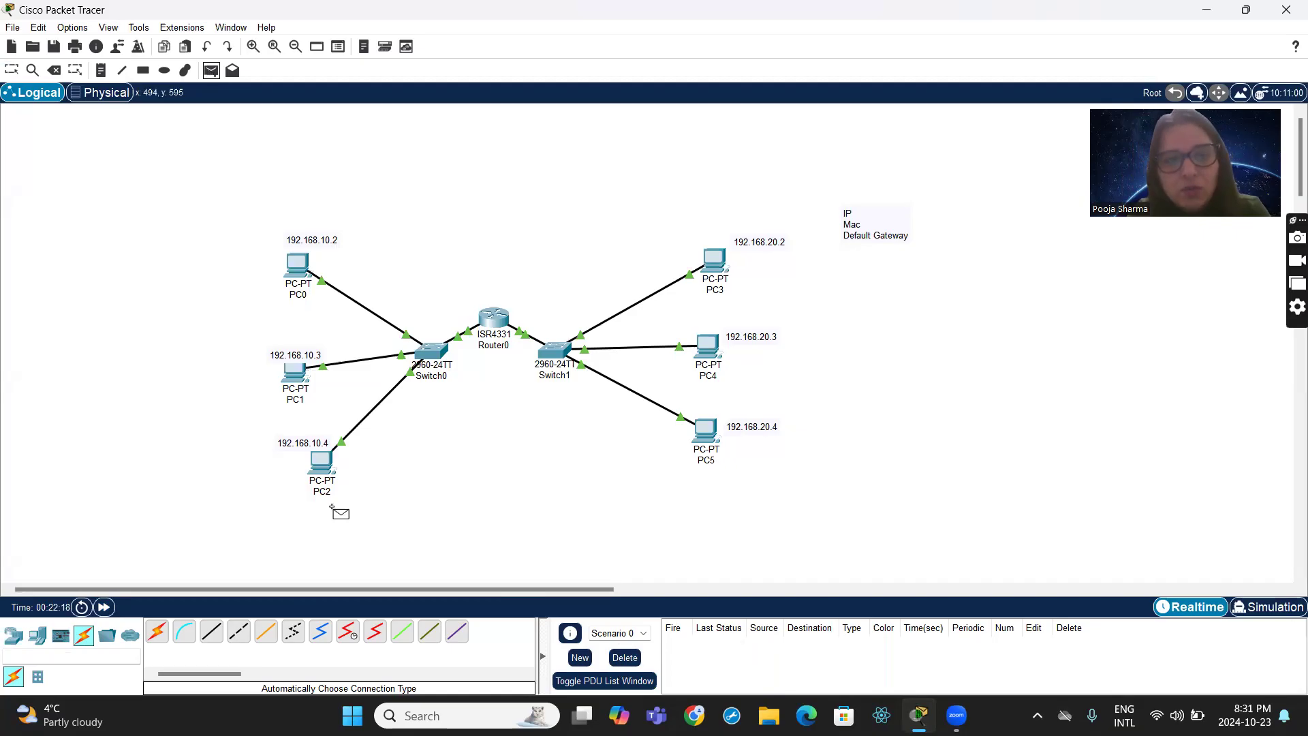
{"action": "left_click", "coordinate": [325, 464]}
{"action": "left_click", "coordinate": [712, 429]}
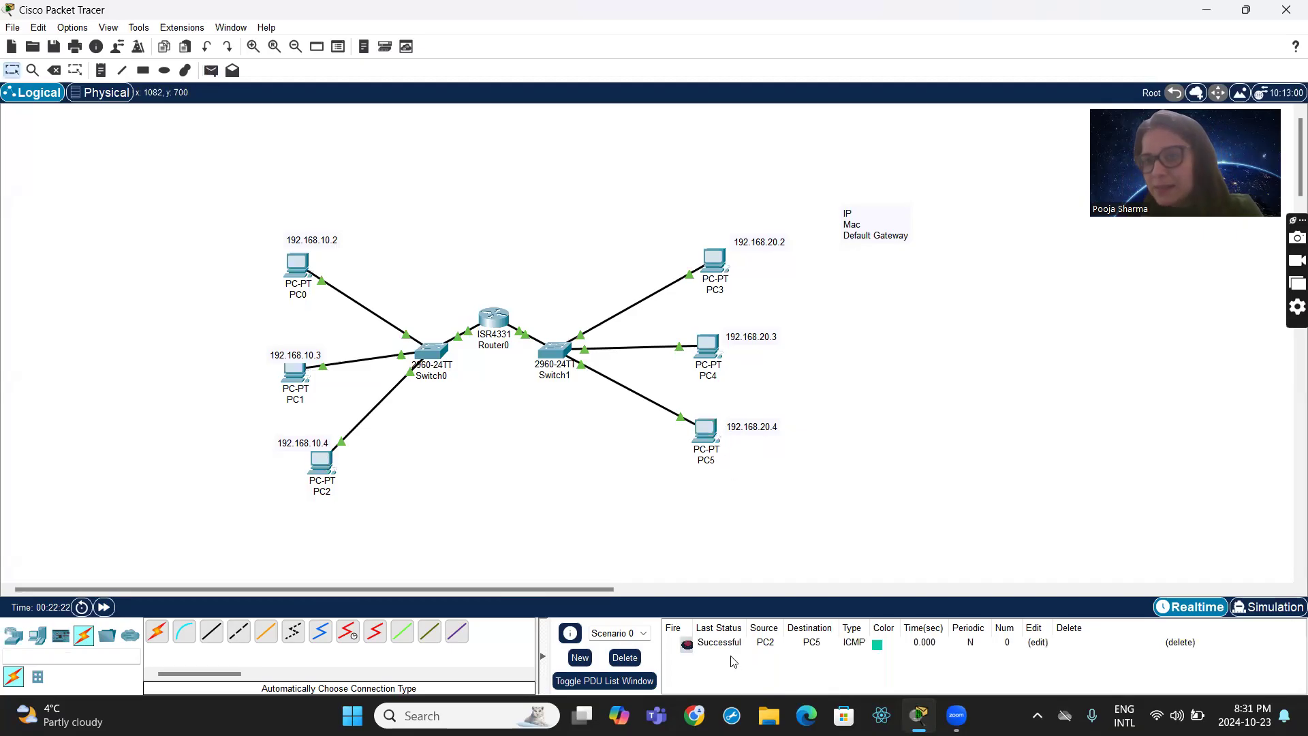
{"action": "left_click", "coordinate": [211, 70]}
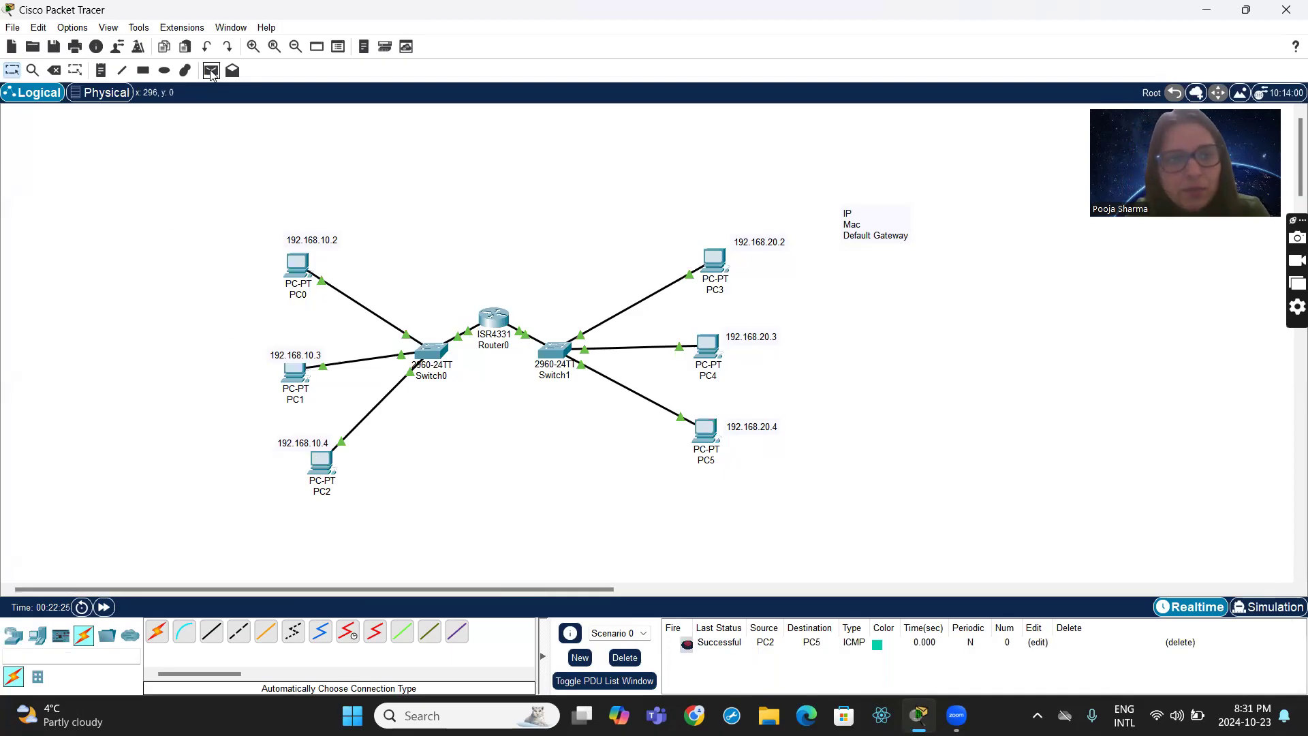
{"action": "left_click", "coordinate": [322, 467]}
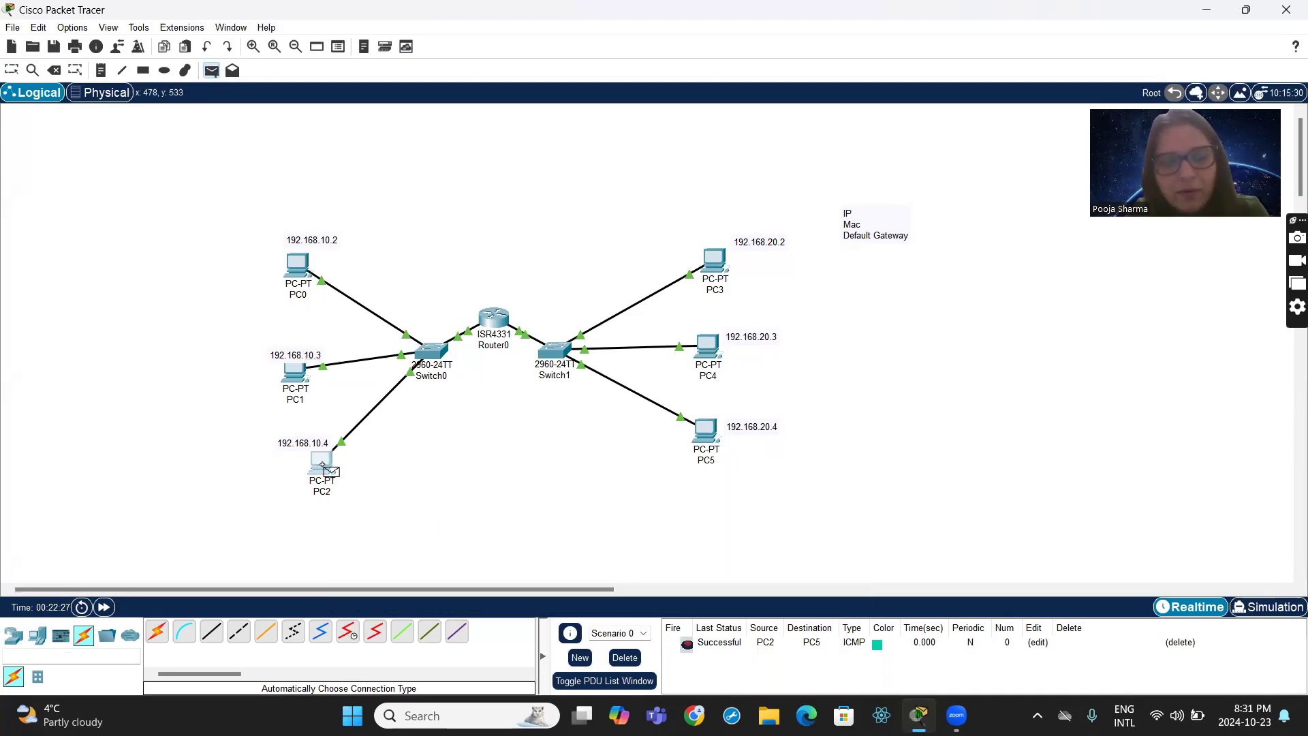
{"action": "left_click", "coordinate": [710, 356]}
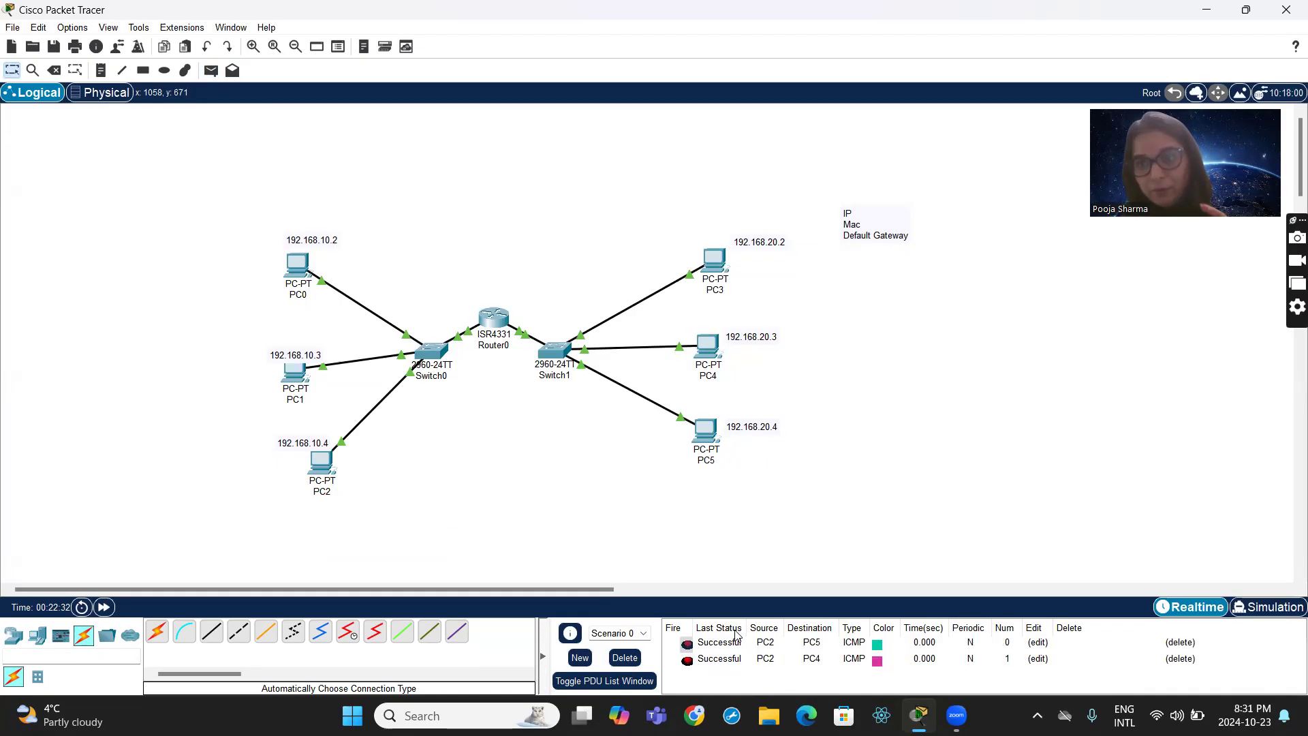
- Fast-forward the network time and delete the PC2 test PDUs in Scenario 0
{"action": "left_click", "coordinate": [103, 607]}
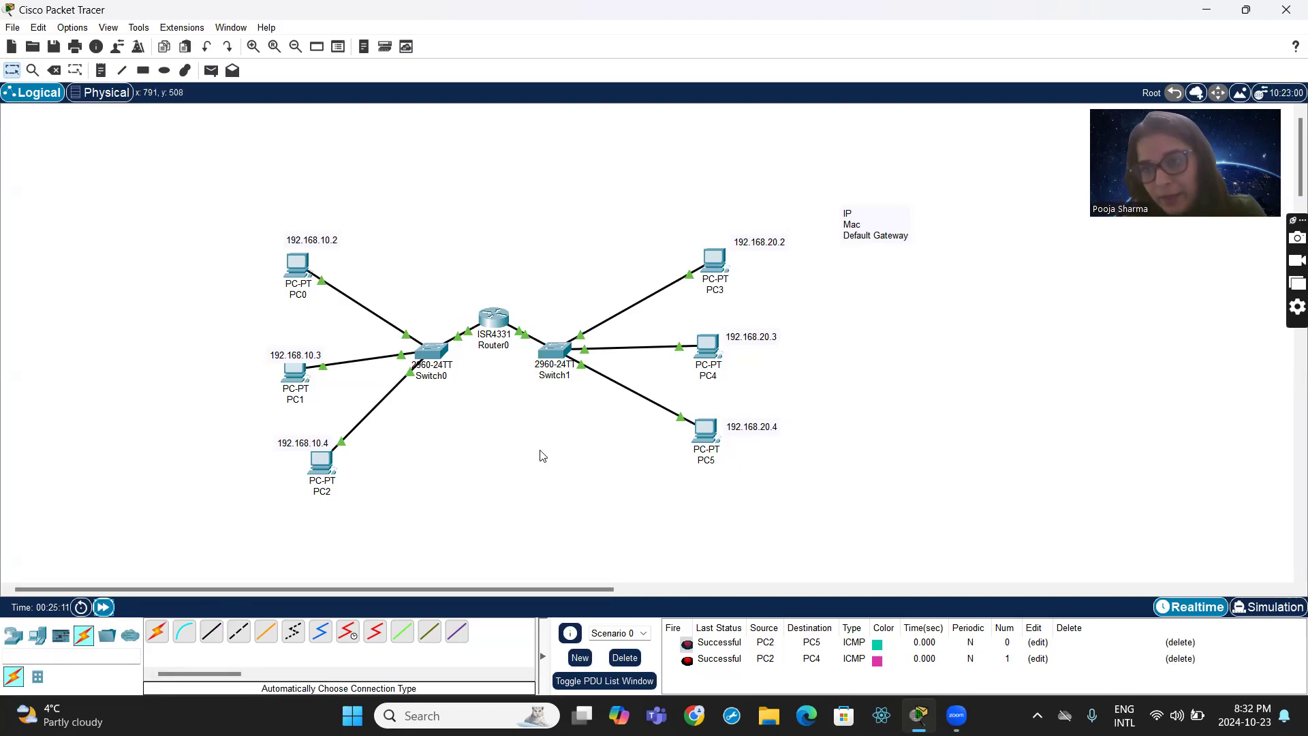
{"action": "left_click", "coordinate": [625, 658]}
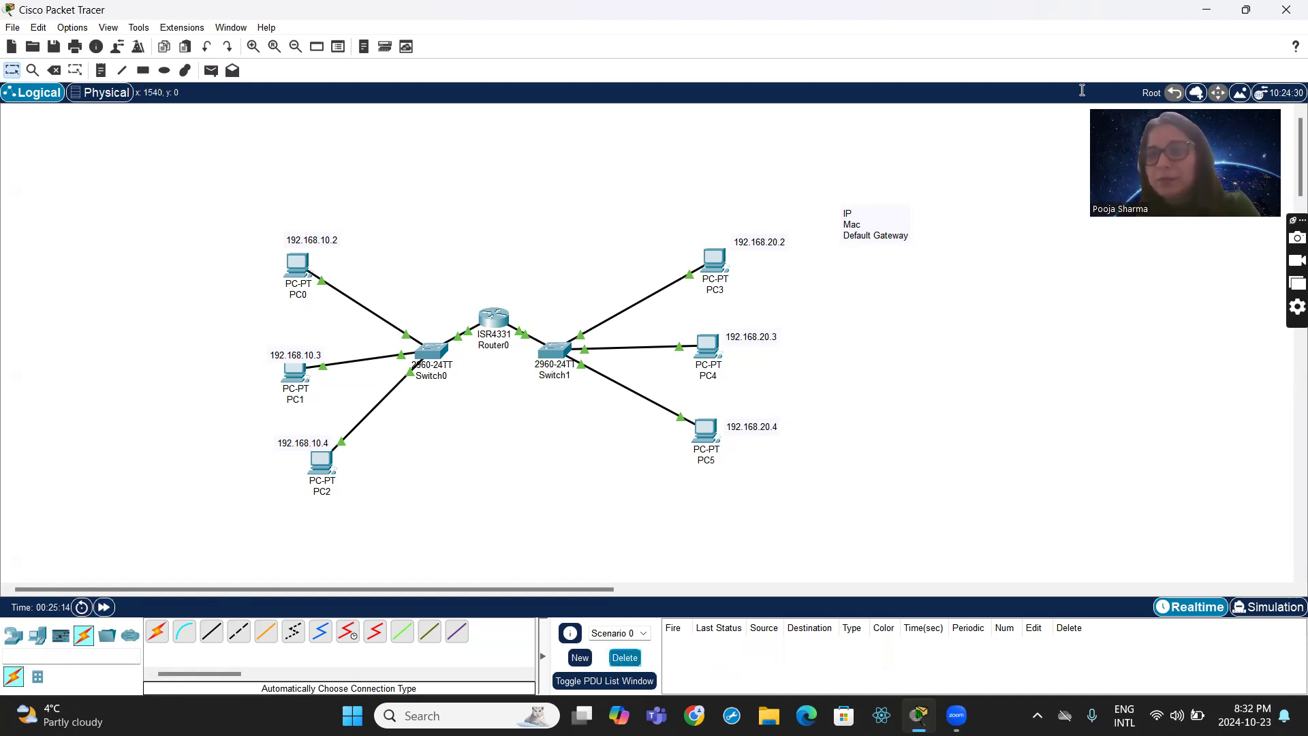